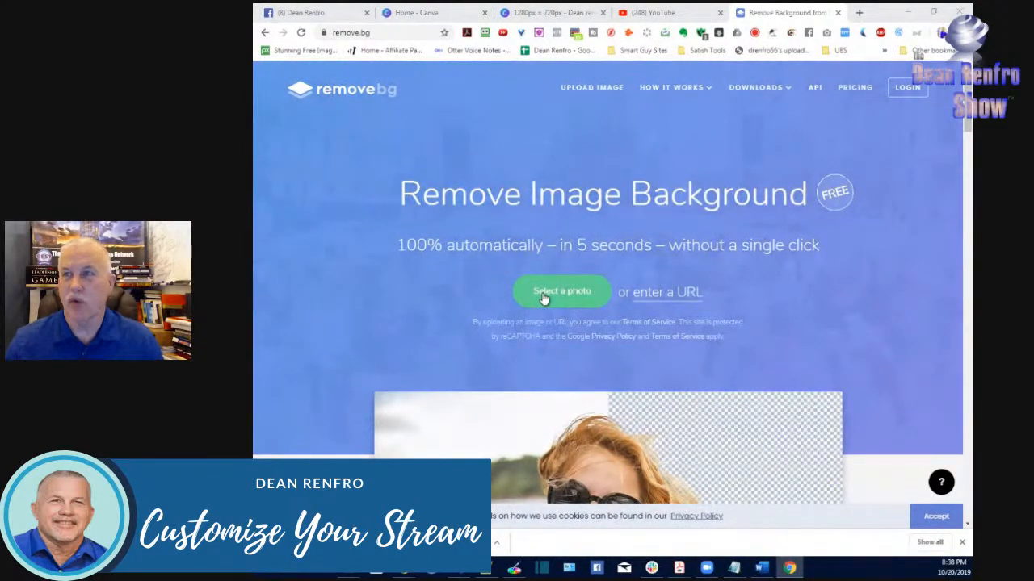
Step: Switch to the Canva home page and create a new design with custom dimensions of 1280 × 720 px
left_click(447, 13)
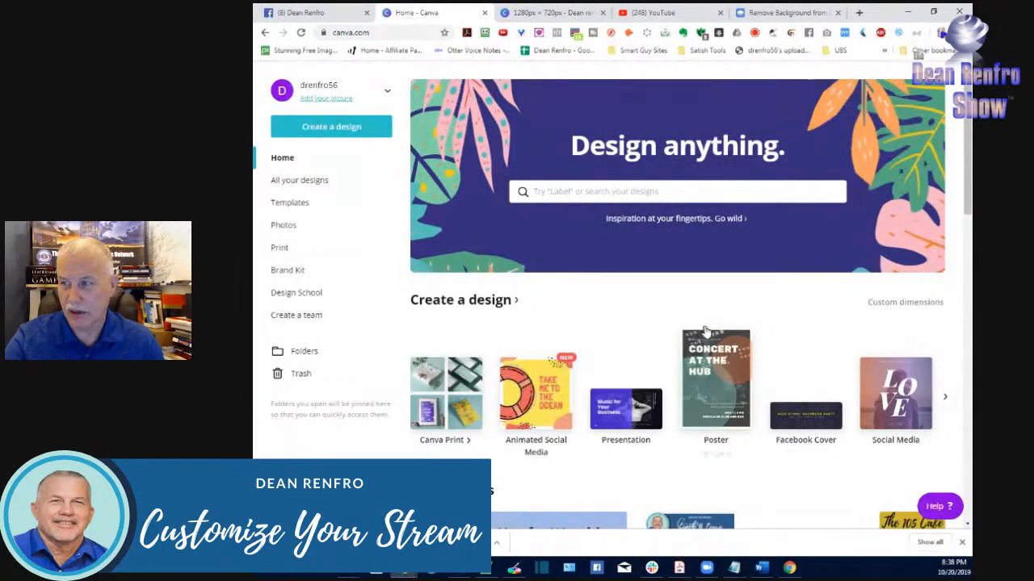
left_click(883, 306)
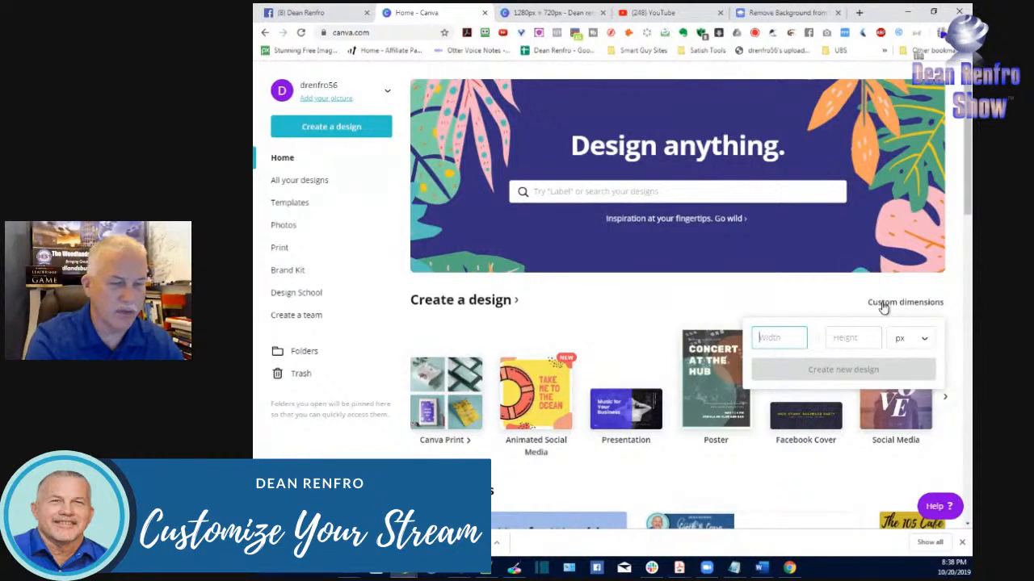
type("1280")
key("Tab")
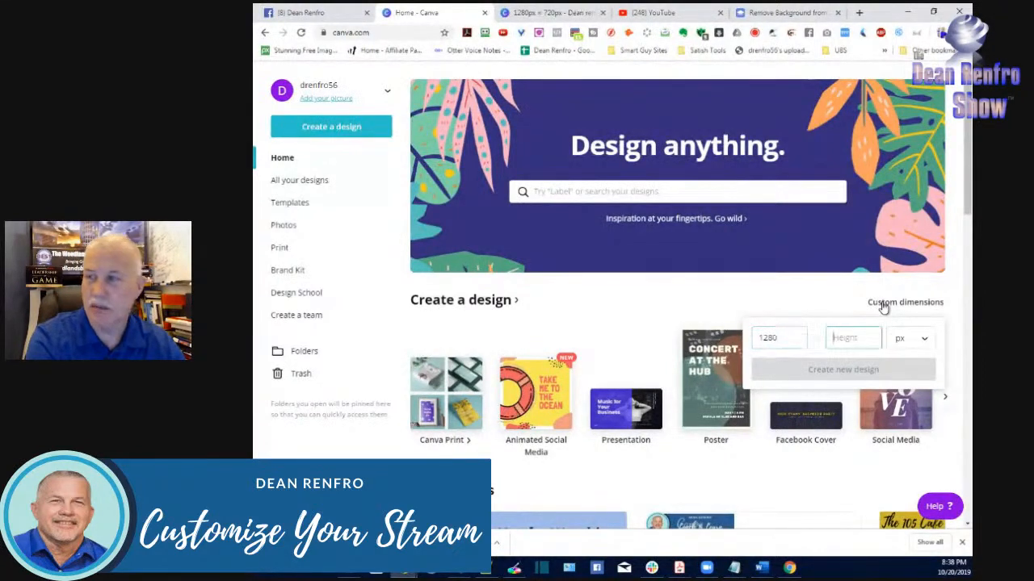
type("7")
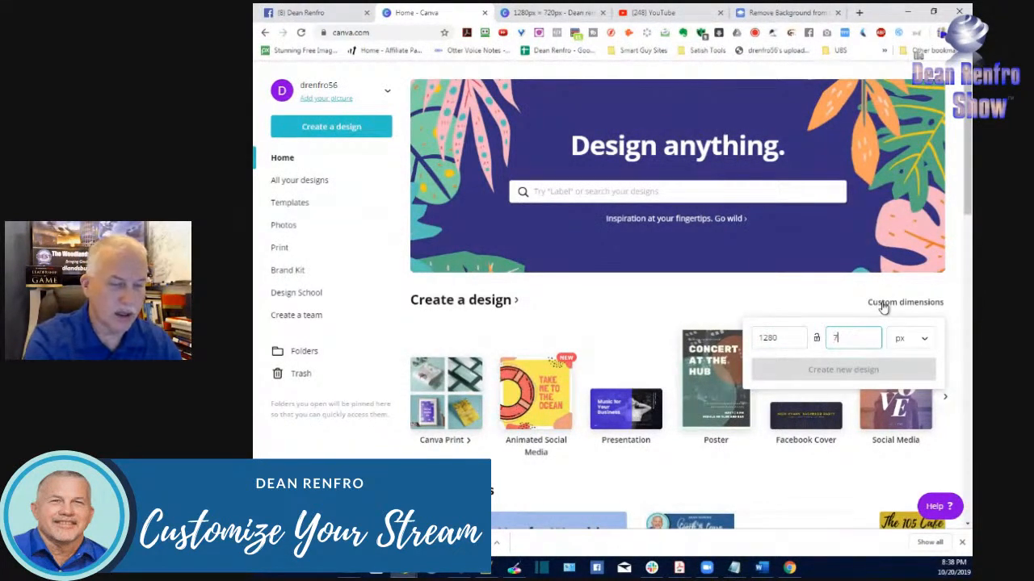
type("20")
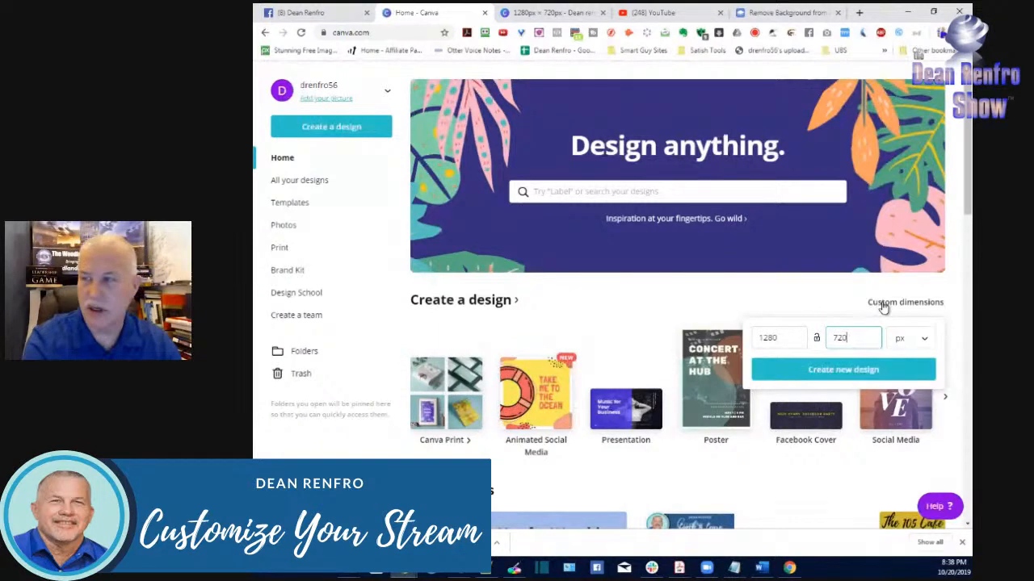
left_click(846, 372)
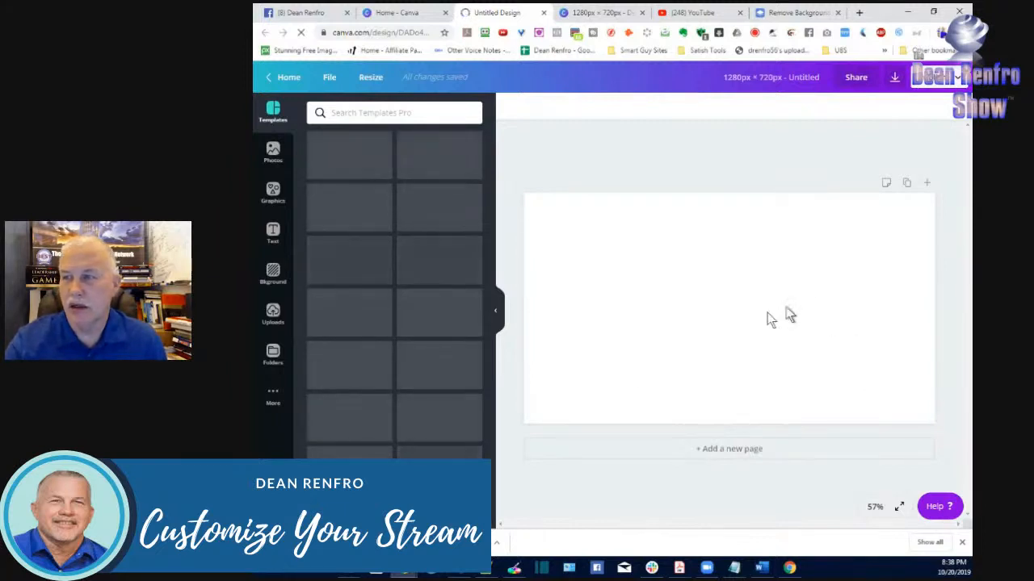
Step: Add the recently used blue banner graphic with the circle, enlarge it and place it in the page's lower-left corner
left_click(498, 313)
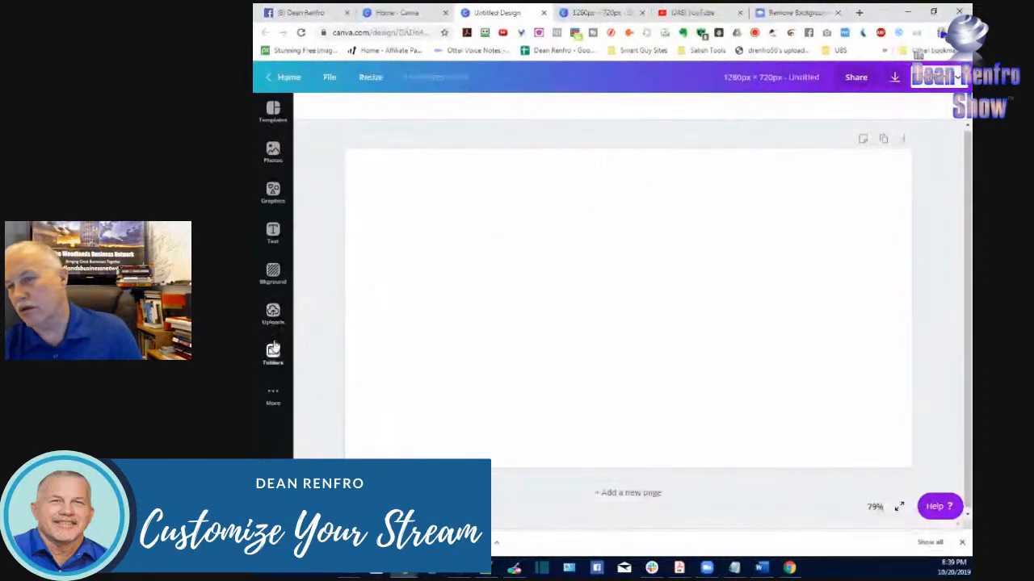
left_click(273, 194)
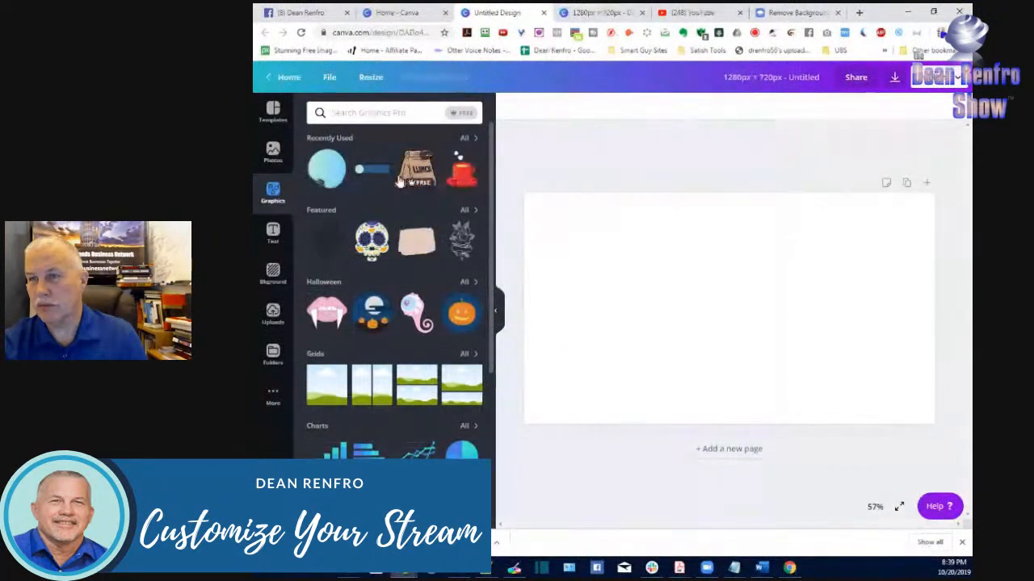
left_click(373, 172)
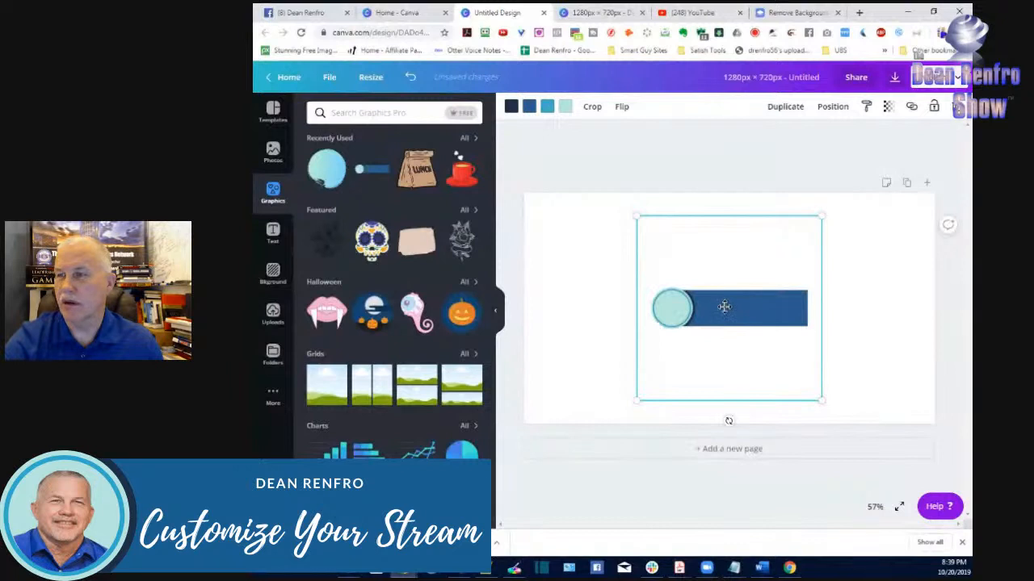
left_click_drag(724, 307, 681, 256)
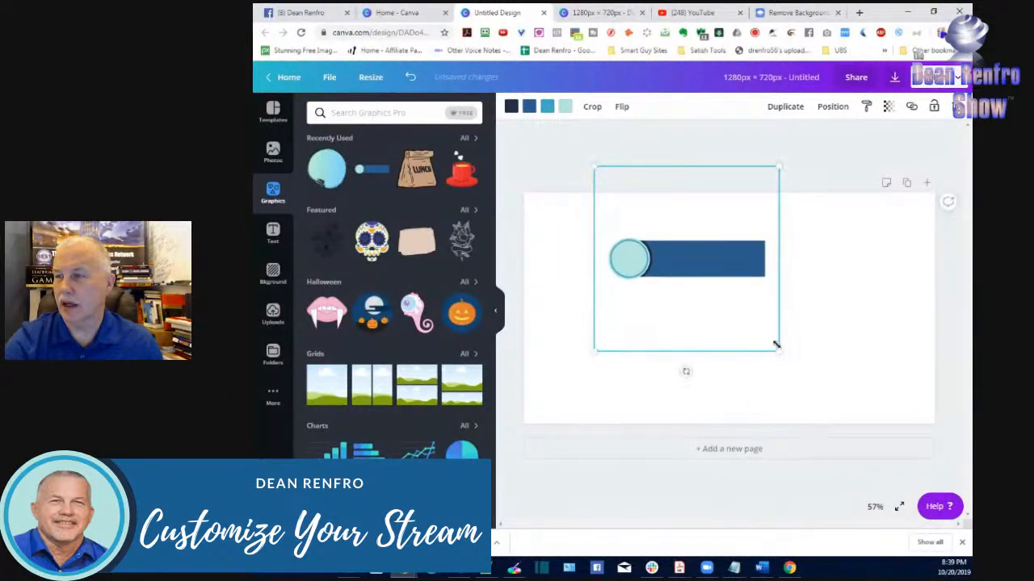
left_click_drag(795, 363, 881, 407)
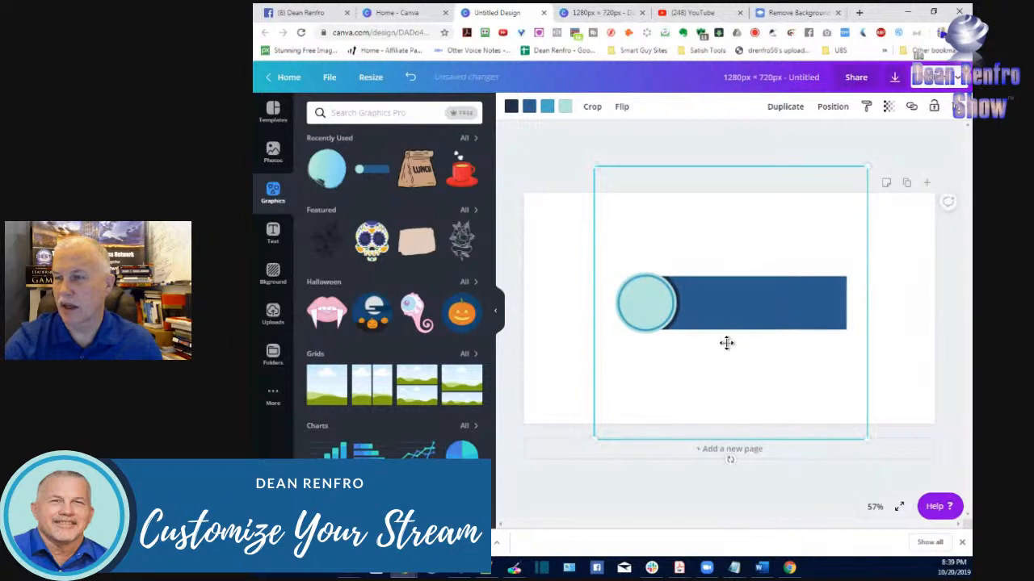
left_click_drag(726, 342, 691, 394)
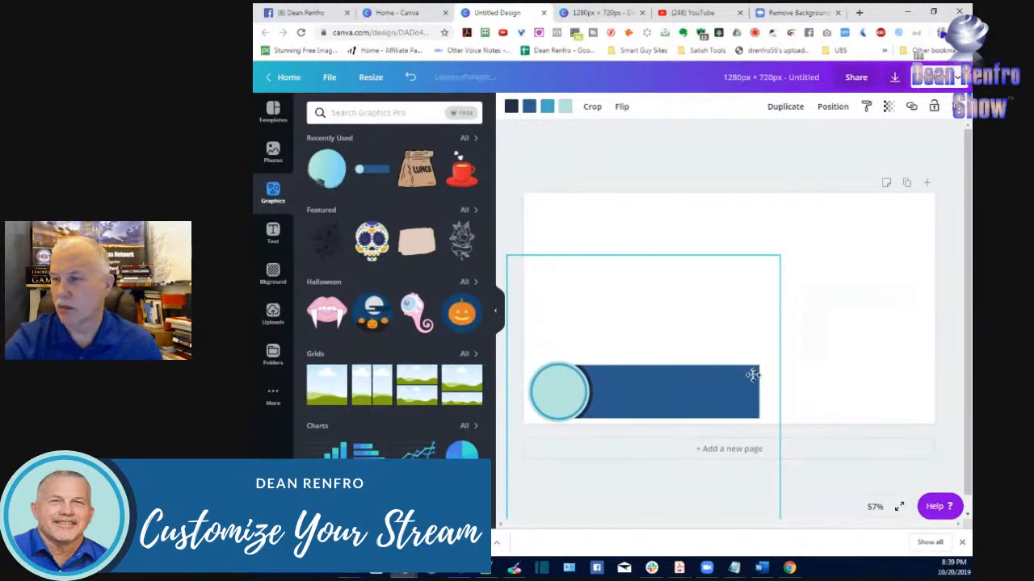
left_click_drag(752, 375, 752, 375)
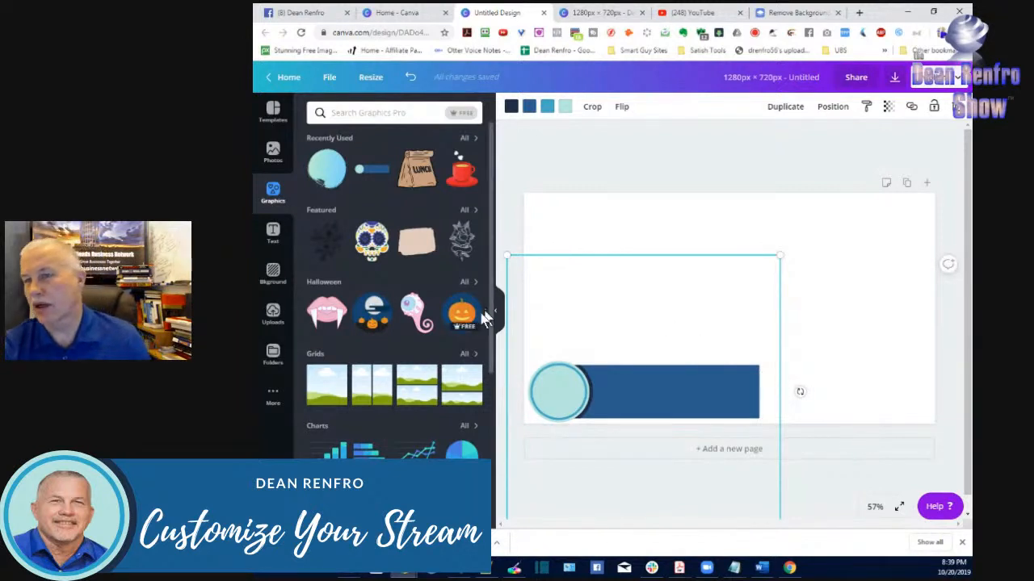
Step: Search the graphics for "triangle" and add the teal triangle pointing right to the page
left_click(354, 112)
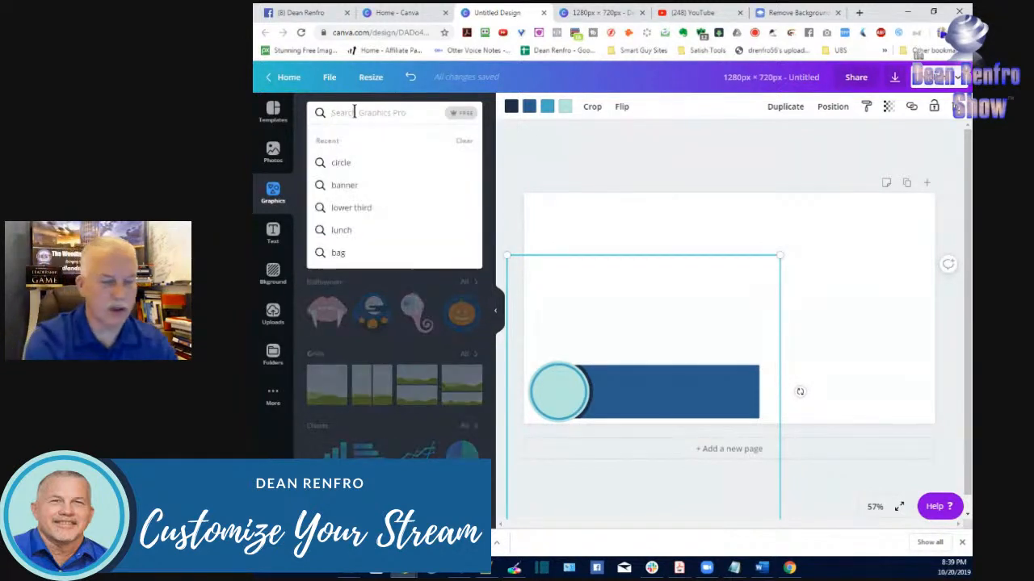
type("trian")
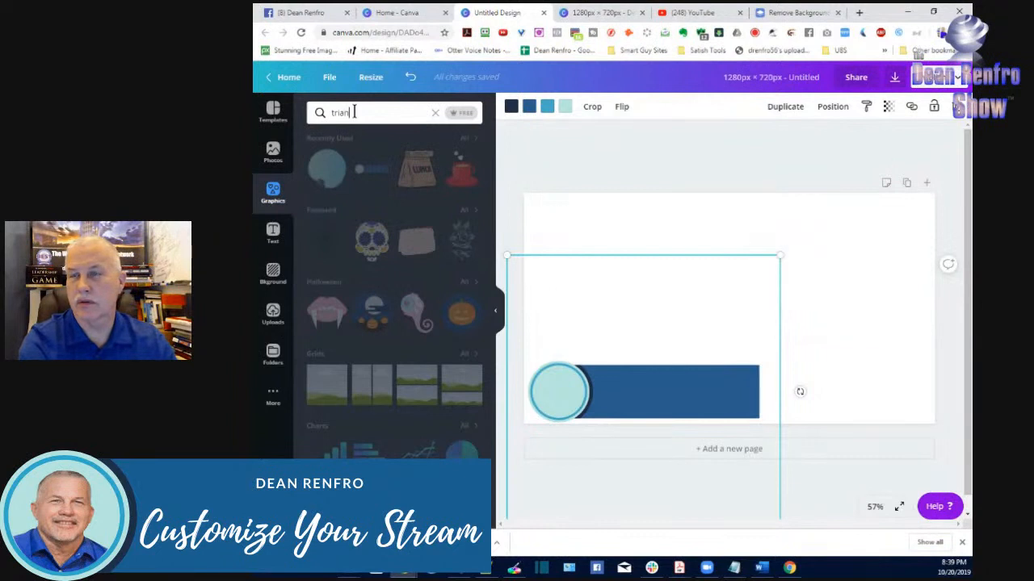
type("gle")
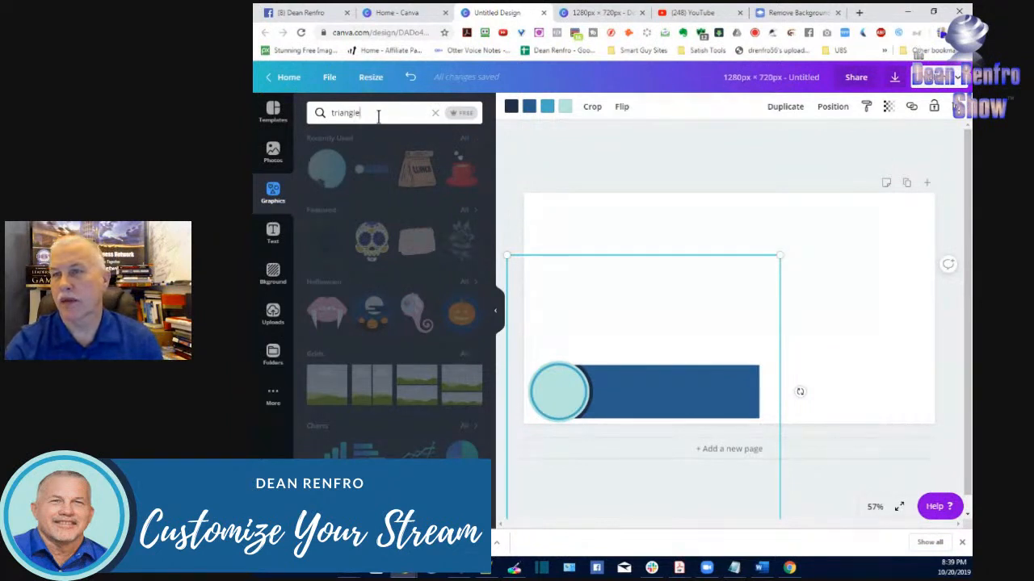
key("Return")
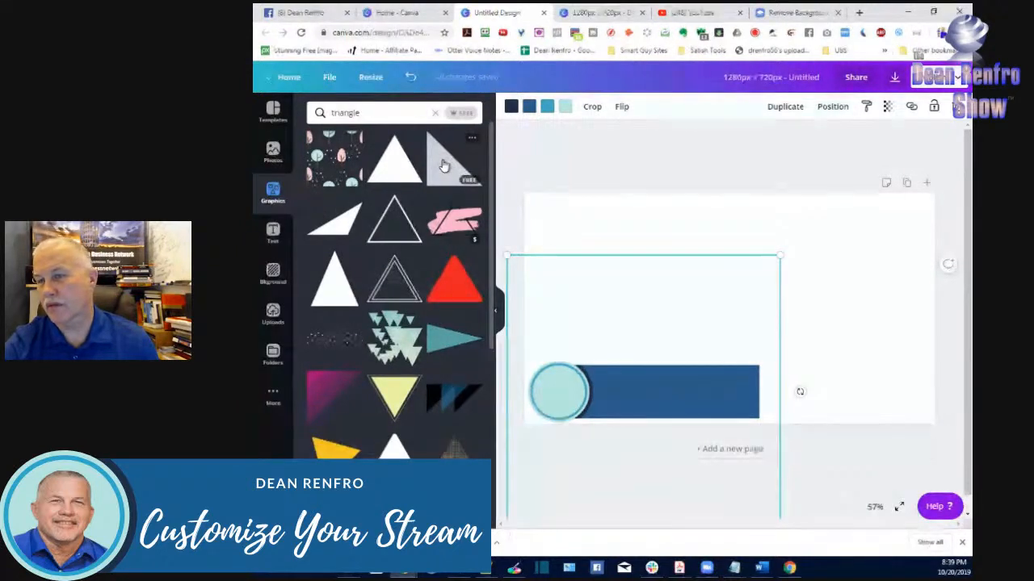
left_click(443, 338)
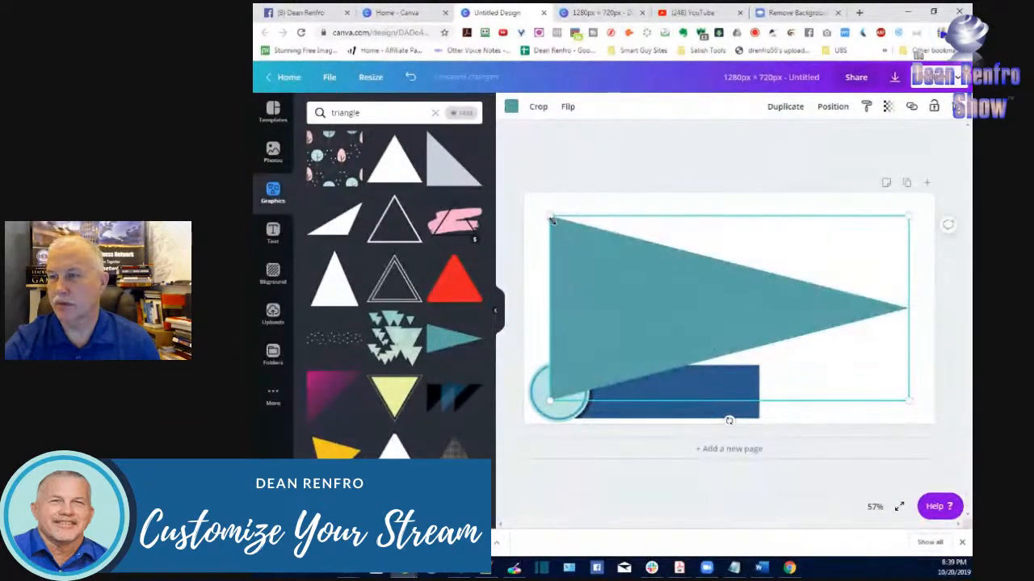
Step: Shrink the teal triangle to the height of the blue bar and place it against the bar's right end
left_click_drag(550, 218, 710, 300)
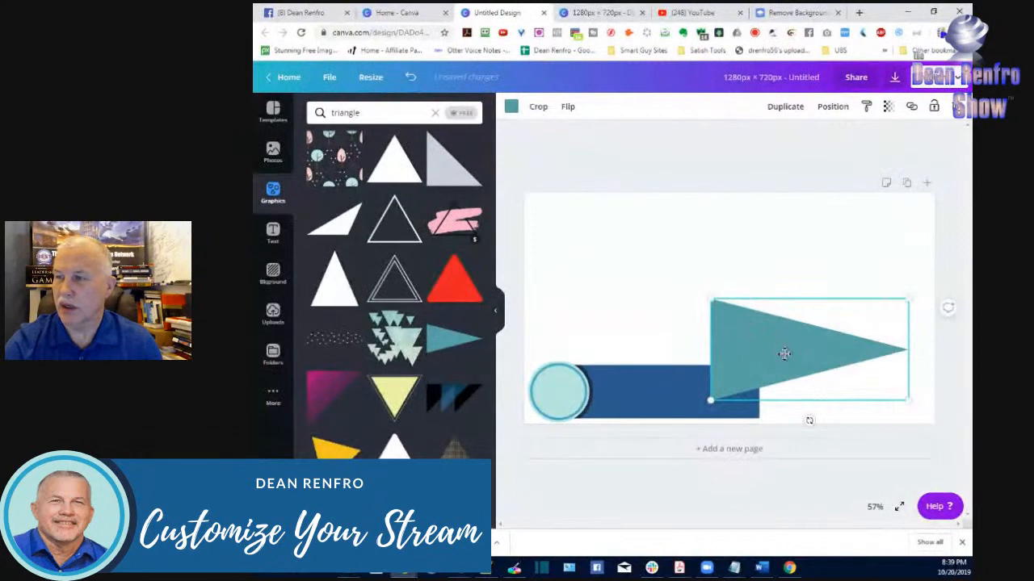
left_click_drag(774, 376, 762, 399)
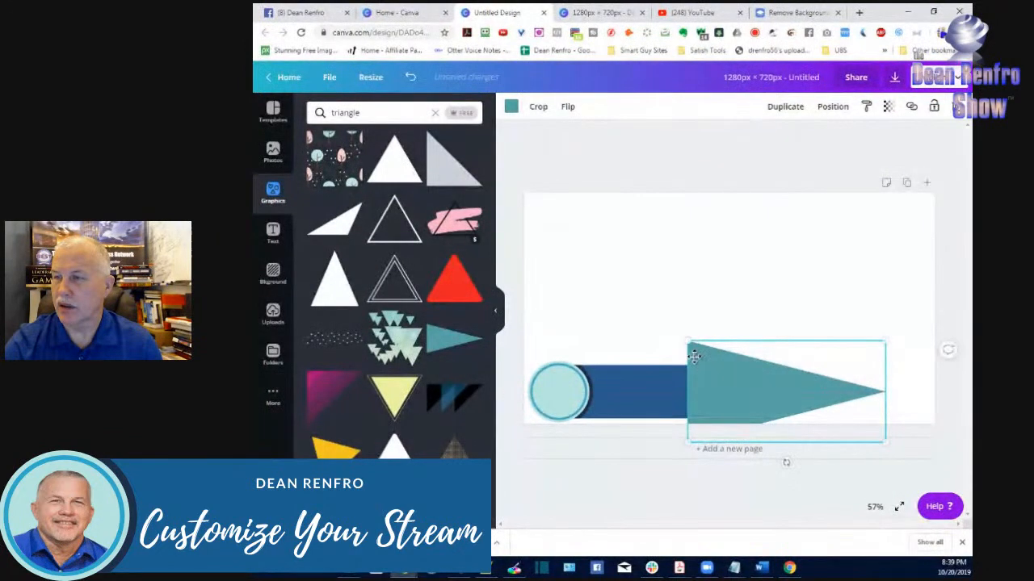
left_click_drag(692, 349, 737, 372)
mouse_move(778, 408)
left_mouse_down()
mouse_move(780, 396)
mouse_move(792, 404)
left_mouse_up()
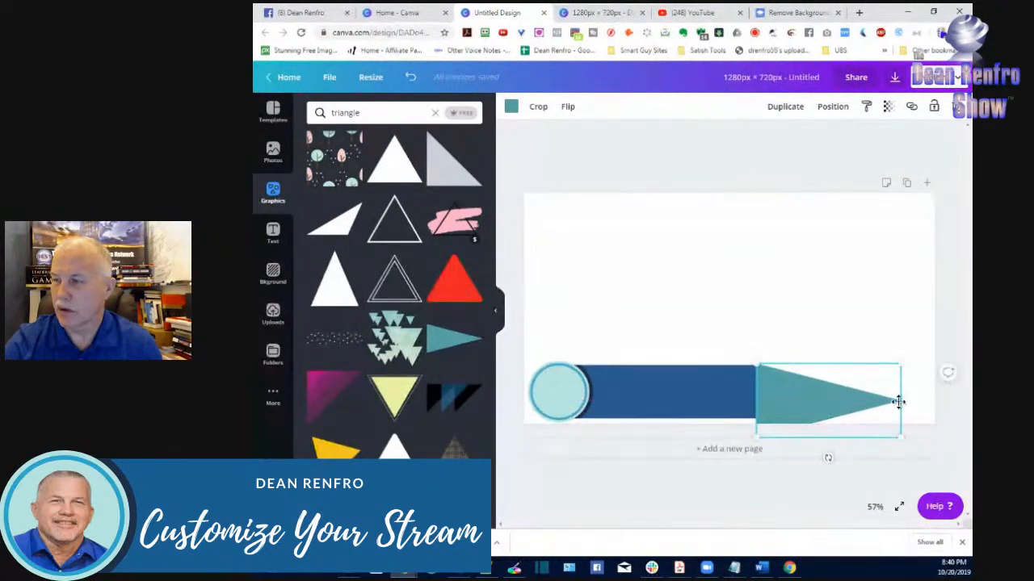
left_click_drag(897, 435, 805, 404)
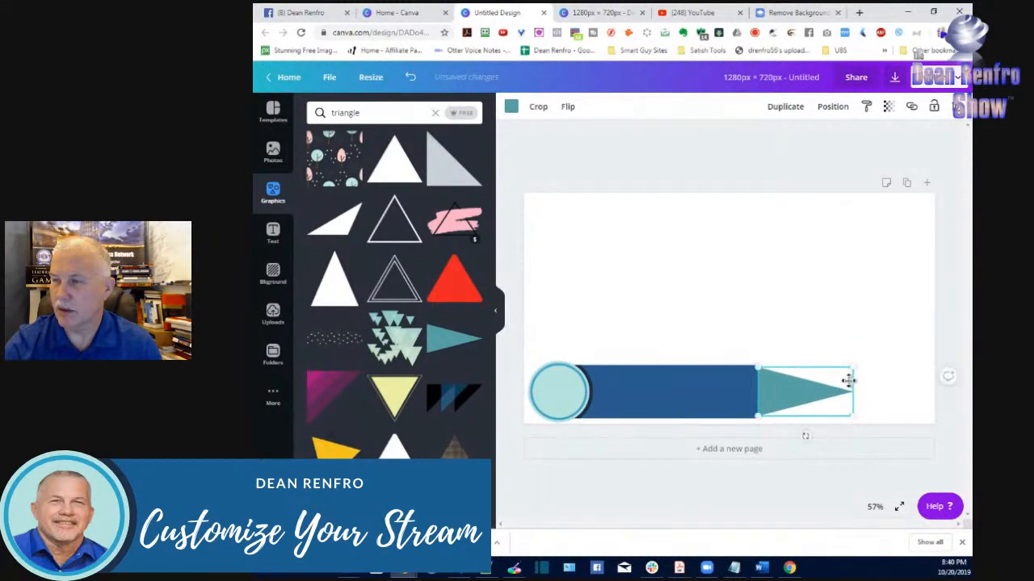
left_click_drag(853, 369, 824, 392)
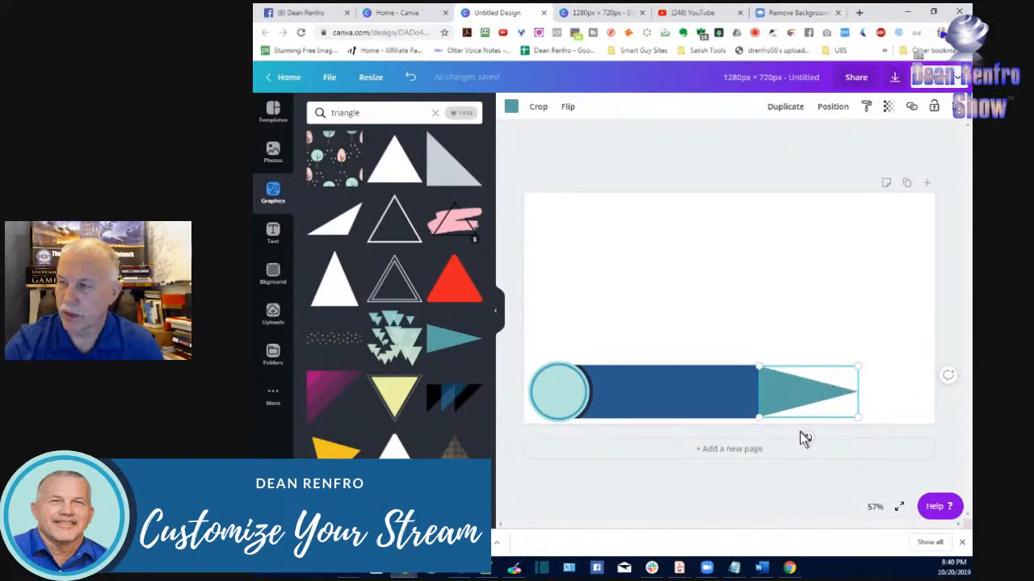
Step: Rotate the triangle so its tip points down to the right, overlap it with the bar's right end and send it backward behind the bar
left_click_drag(807, 438, 772, 449)
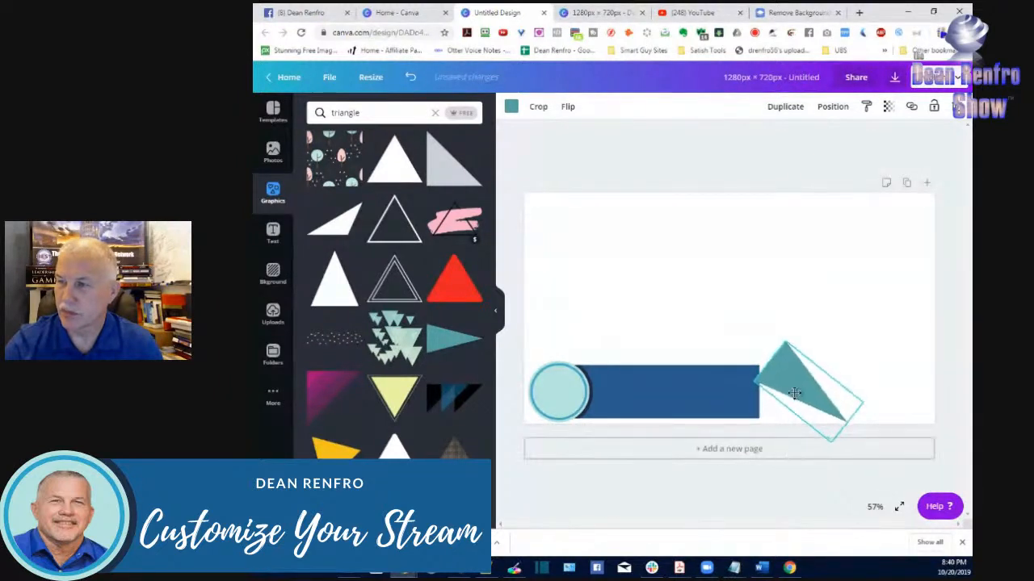
left_click_drag(797, 390, 762, 407)
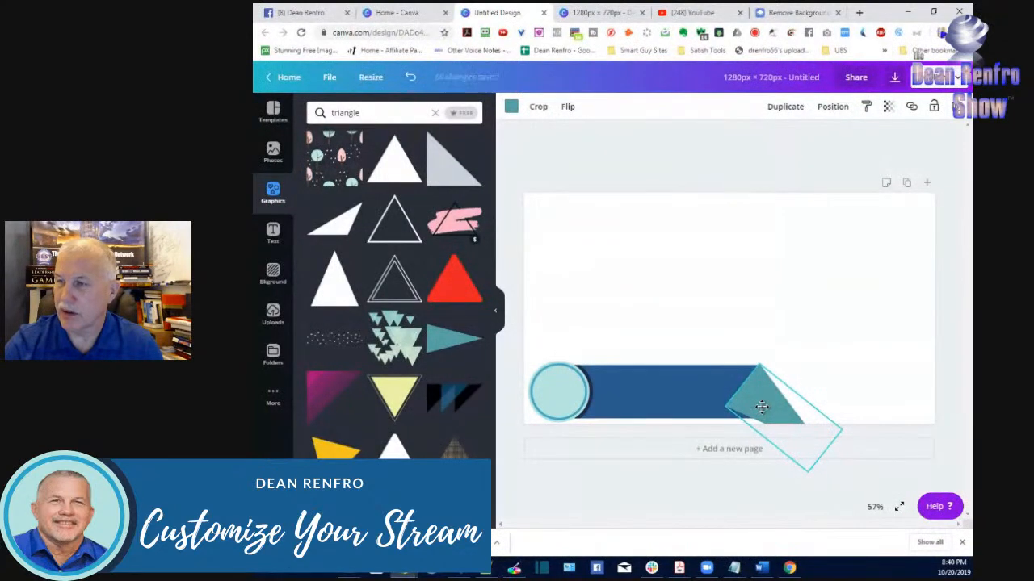
left_click(833, 108)
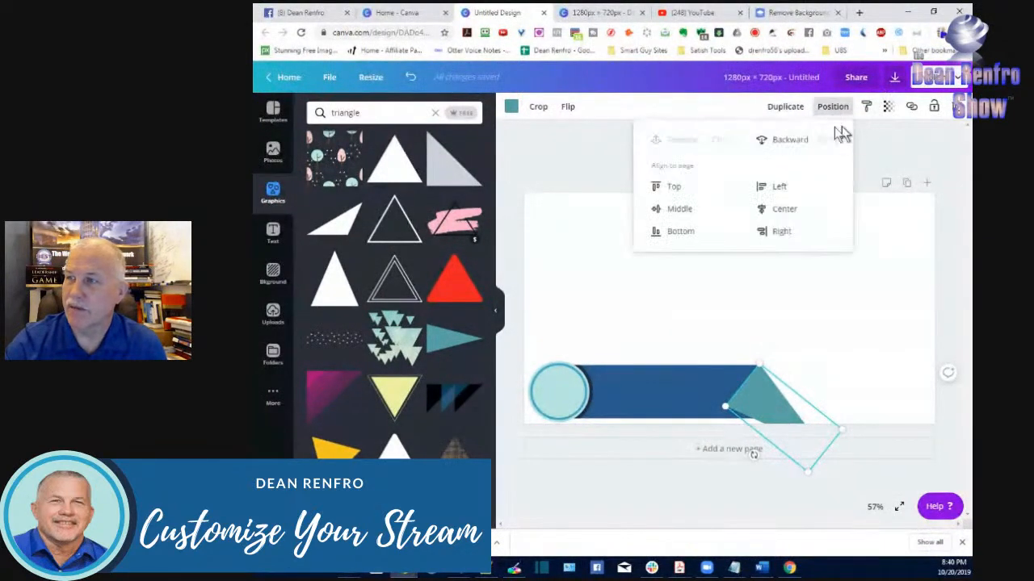
left_click(779, 140)
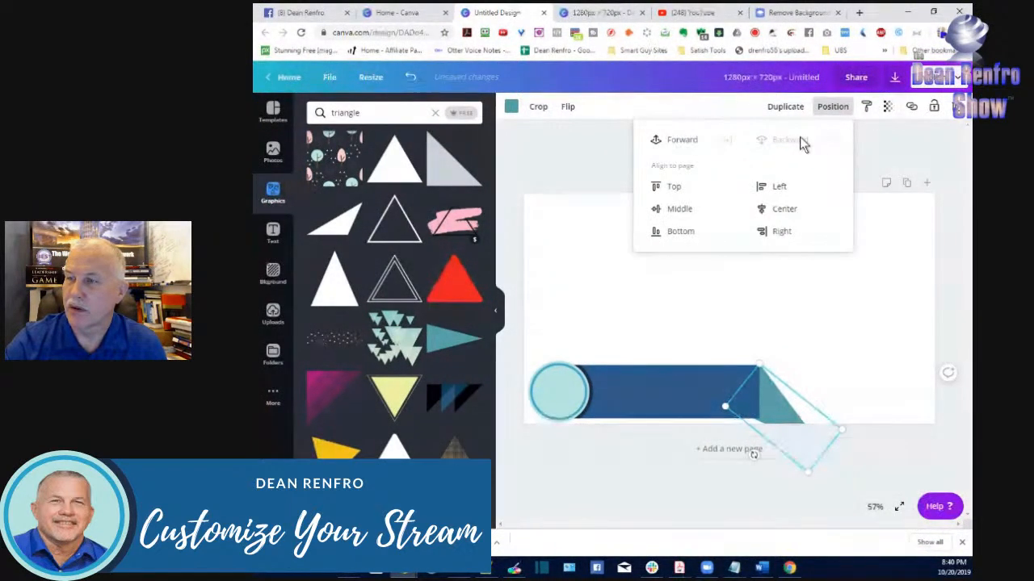
left_click(950, 295)
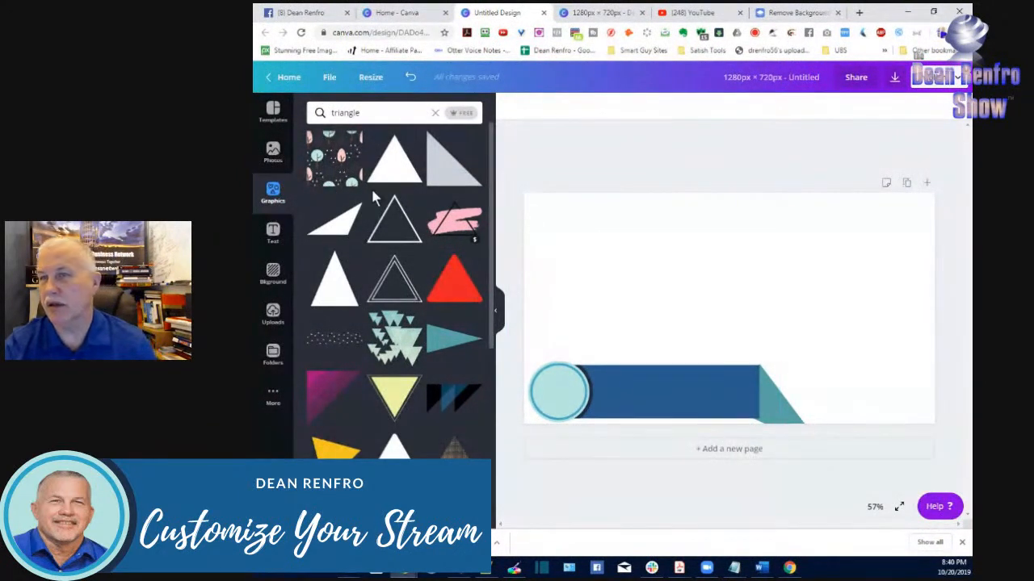
Step: Search the graphics for "rectangle" and add the plain solid rectangle to the page
key("Return")
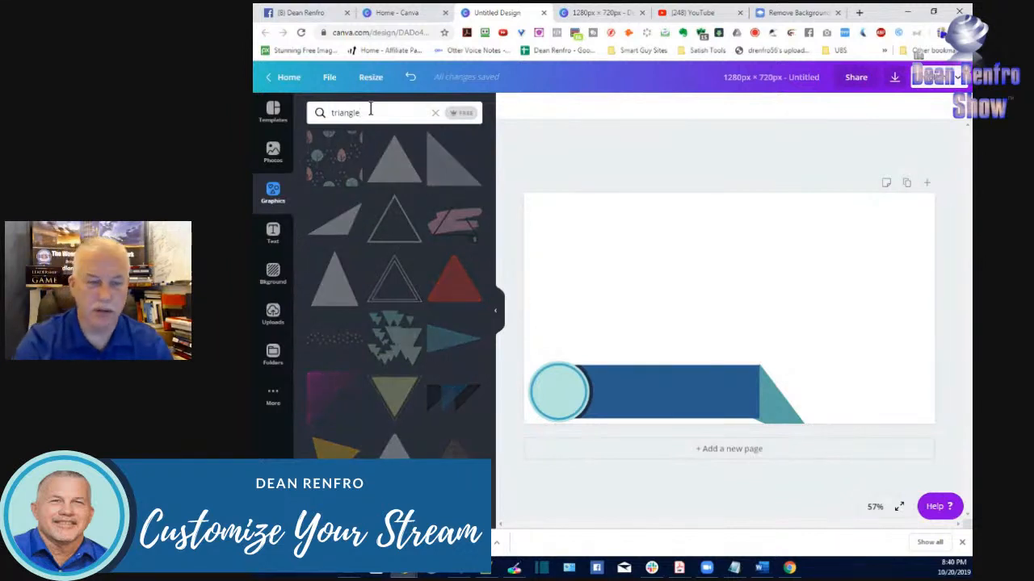
key("BackSpace")
key("BackSpace")
key("BackSpace")
key("BackSpace")
key("BackSpace")
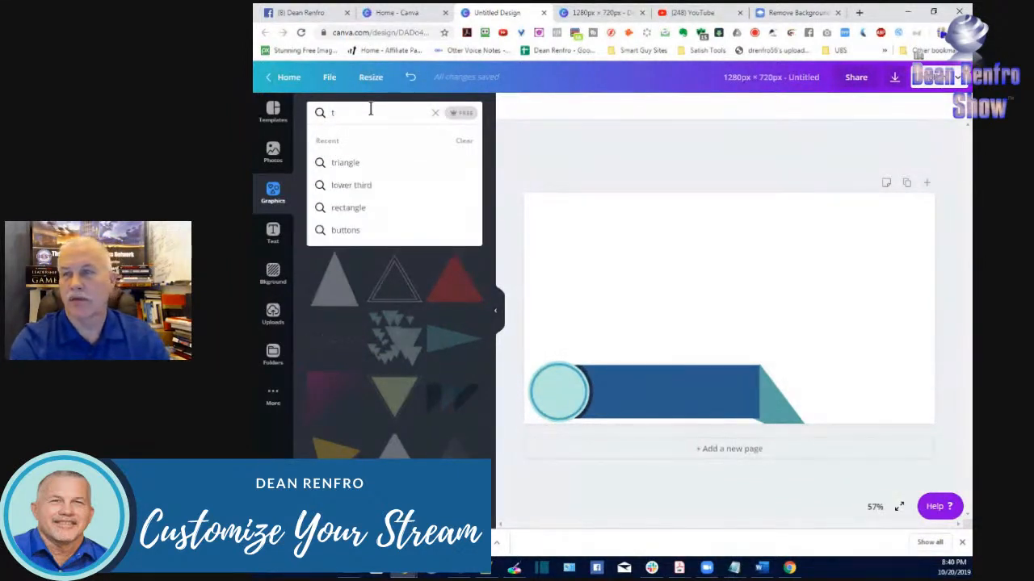
type("rec")
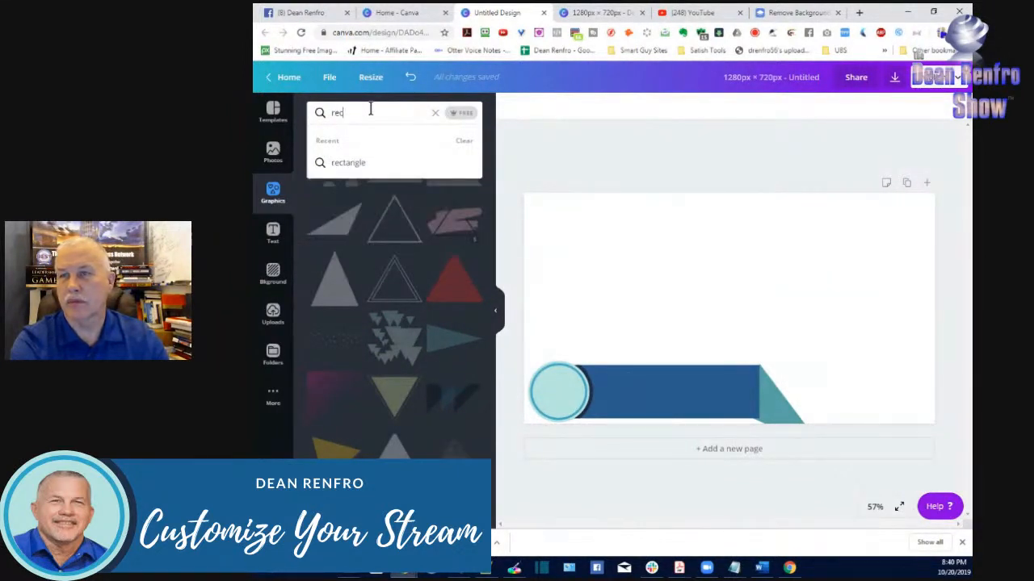
type("tanble")
key("Return")
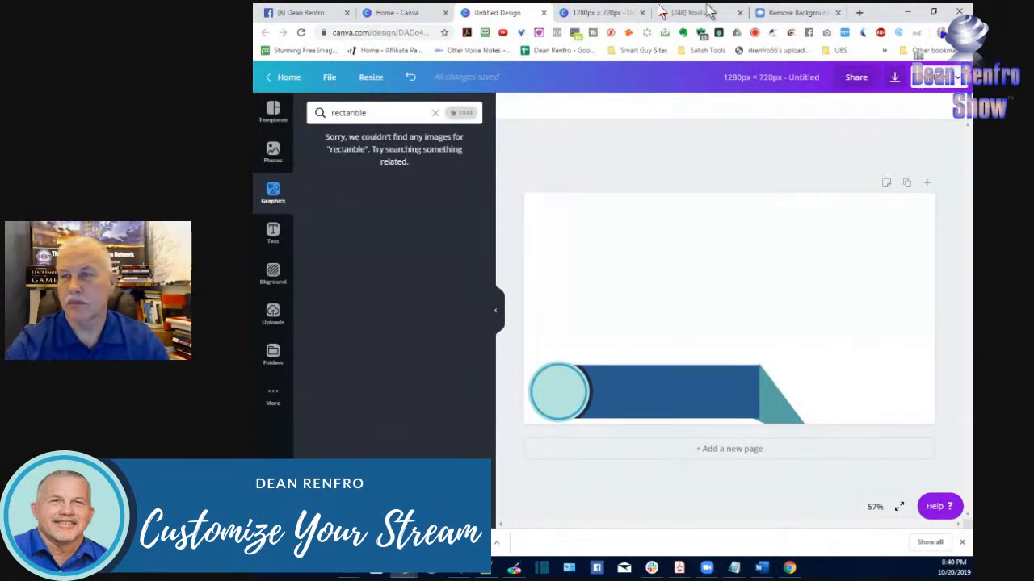
left_click(369, 112)
key("BackSpace")
key("BackSpace")
key("BackSpace")
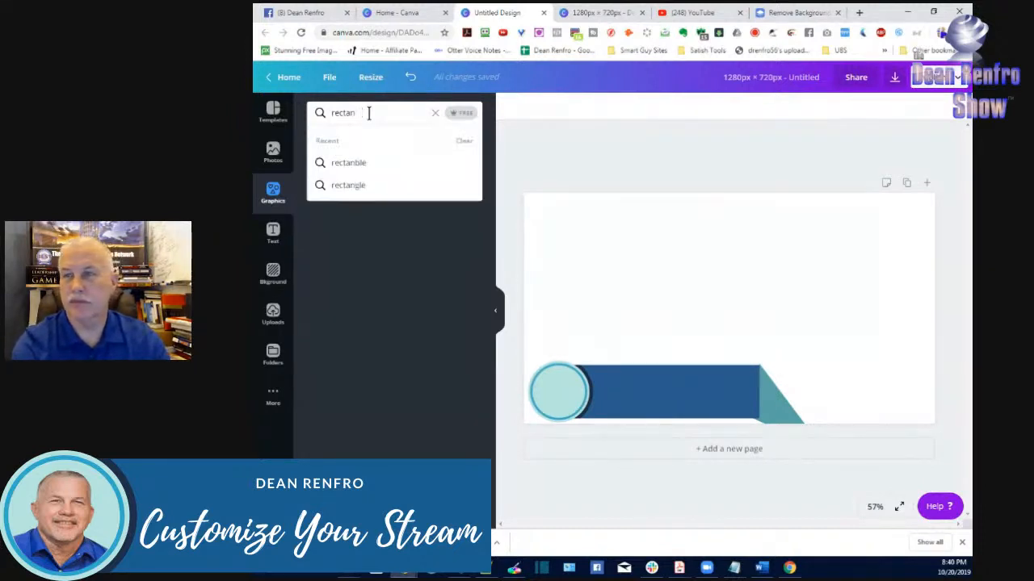
type("ngle")
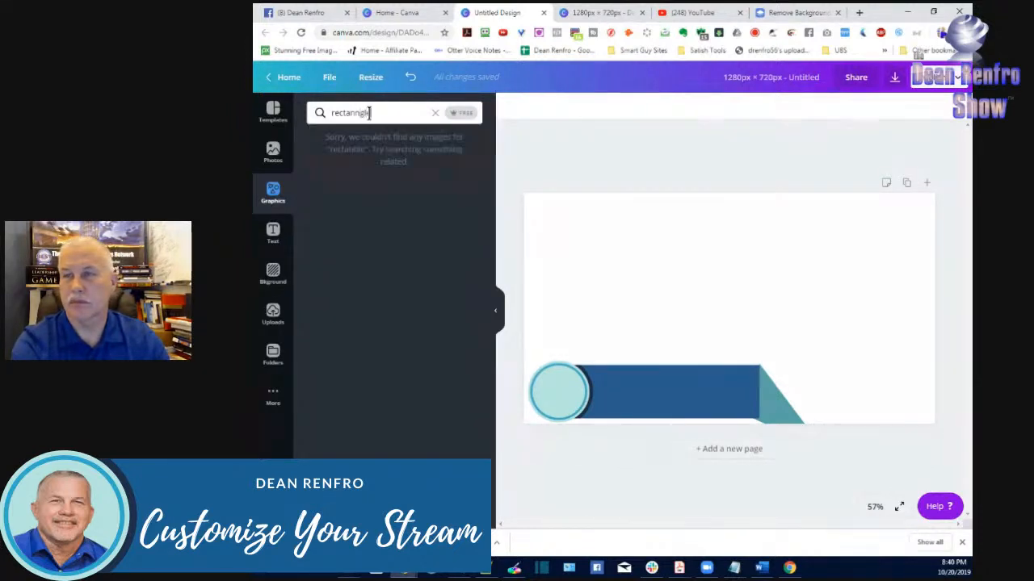
key("BackSpace")
type("g")
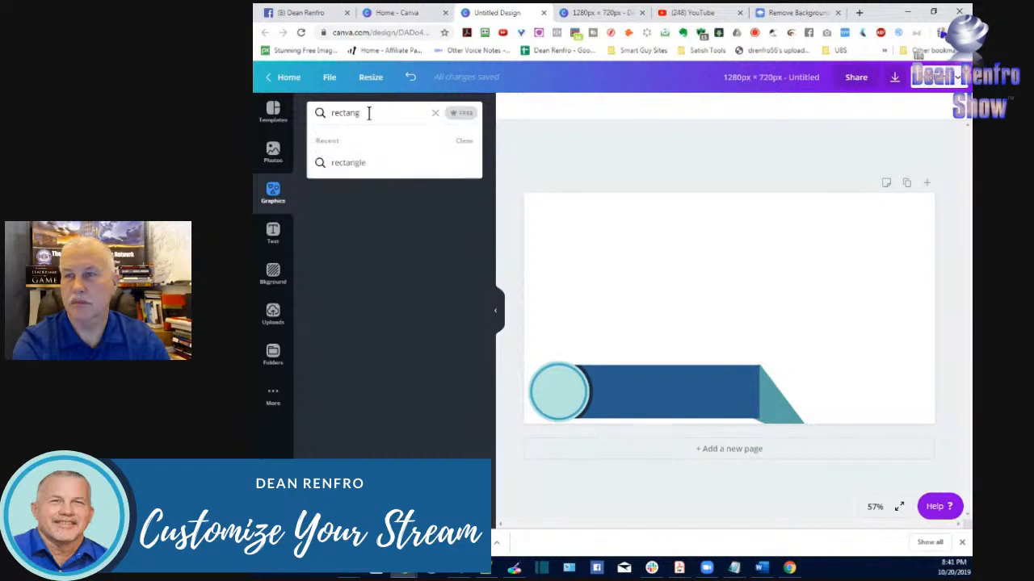
left_click(349, 163)
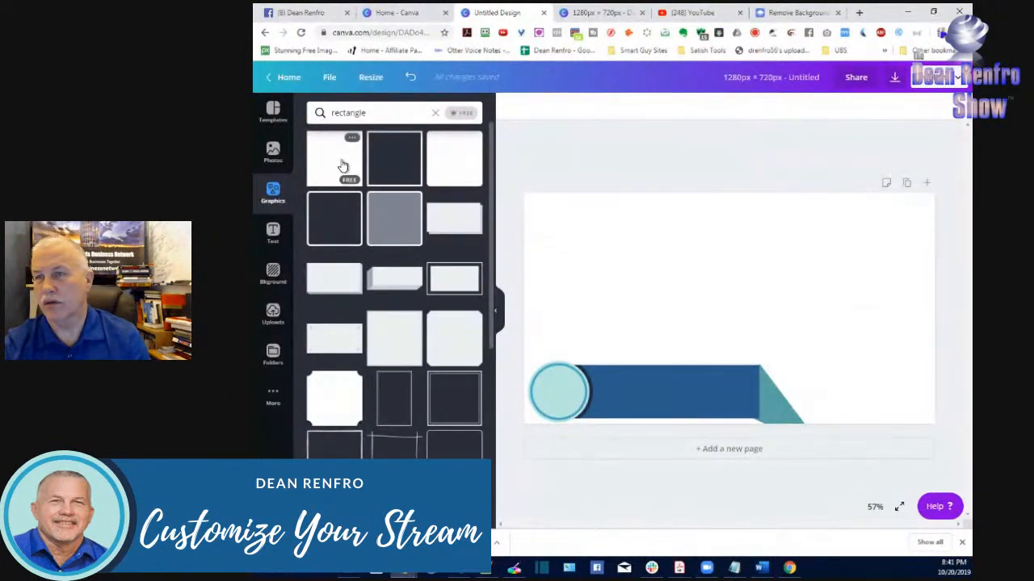
left_click(342, 165)
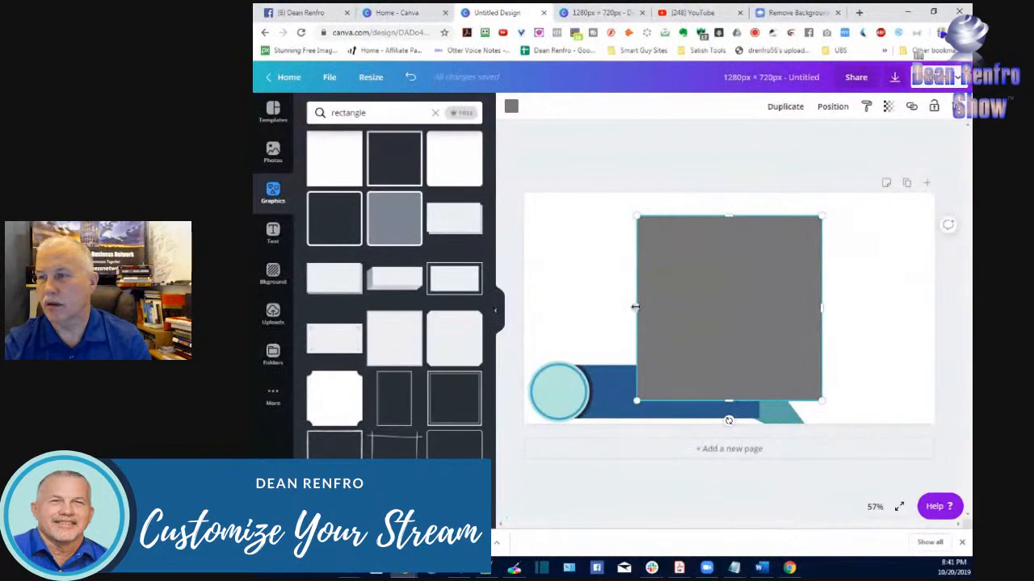
Step: Resize the rectangle into a flat strip running from the circle's right edge to the blue bar's right end
left_click_drag(637, 308, 524, 308)
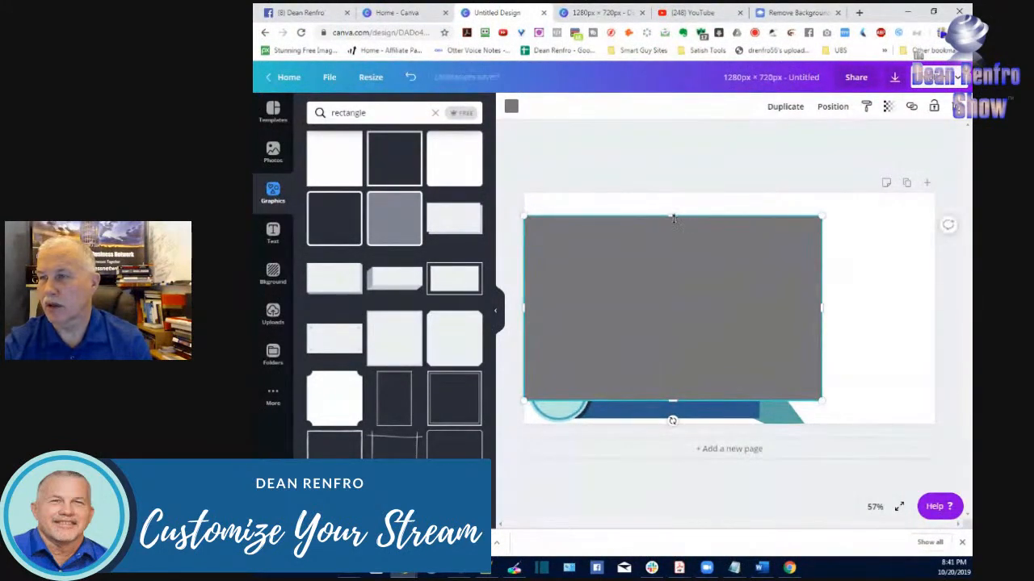
left_click_drag(673, 232, 655, 376)
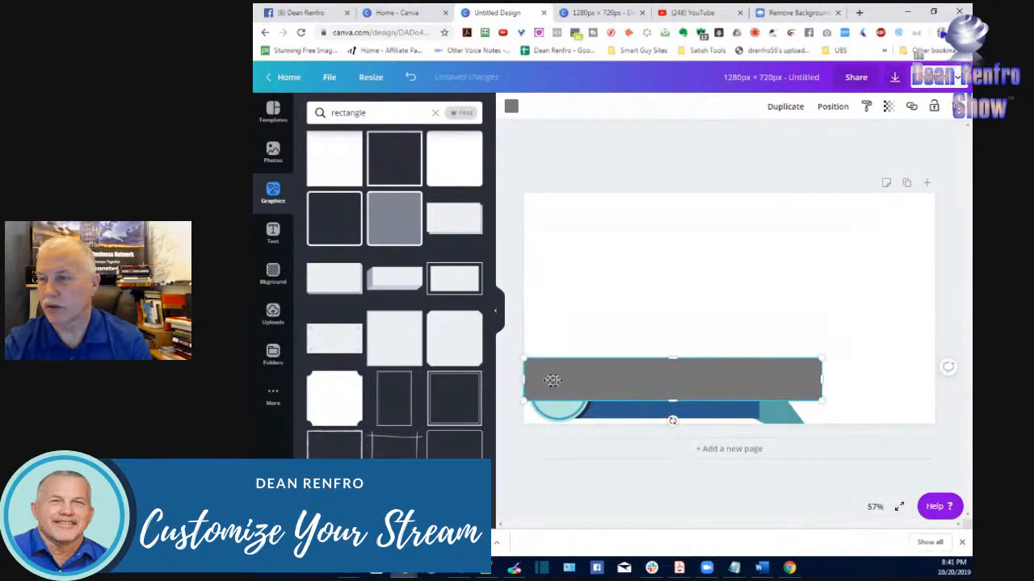
left_click_drag(525, 379, 591, 384)
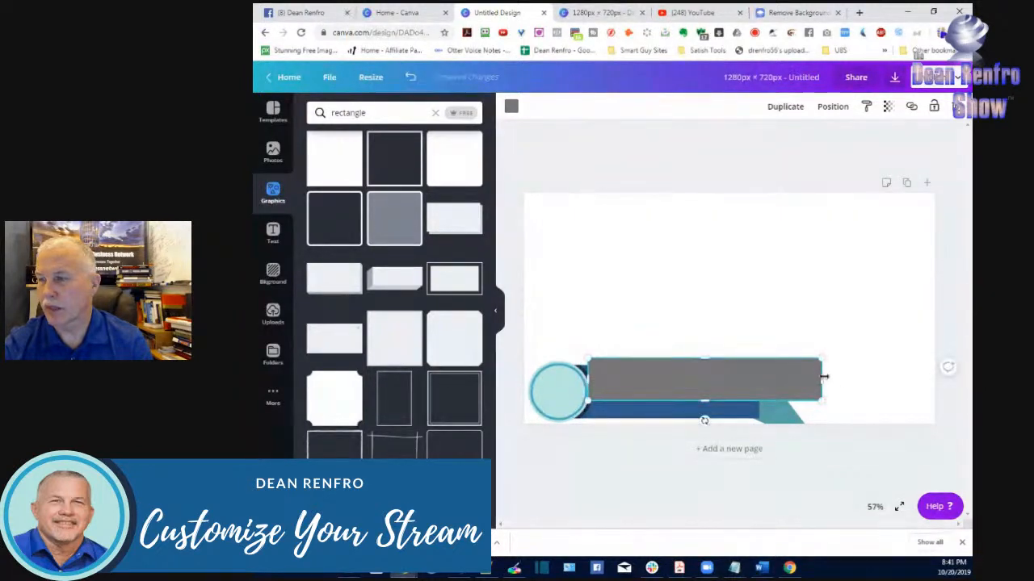
left_click_drag(796, 379, 760, 381)
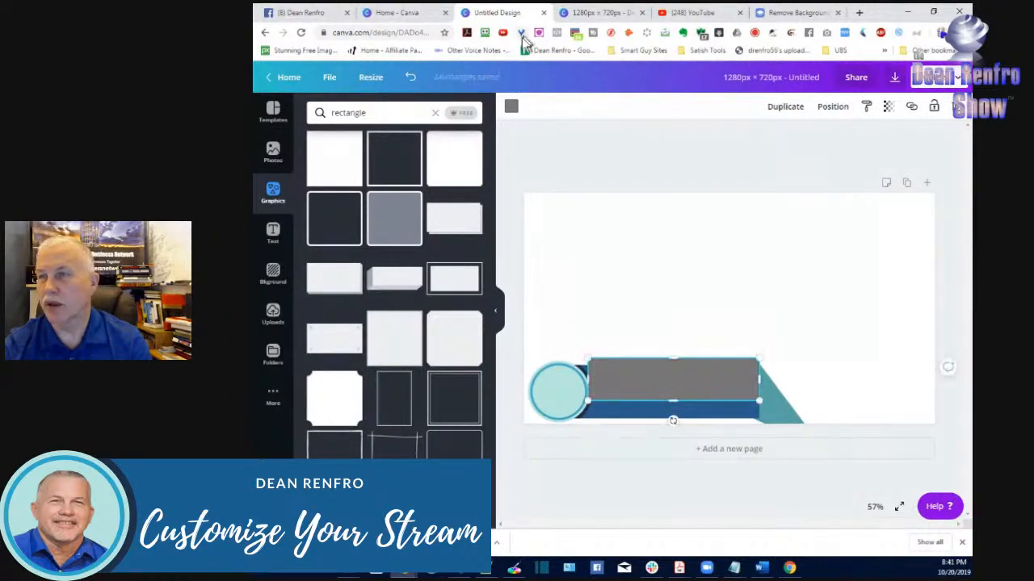
Step: Recolor the rectangle strip from the bar's blue to a darker navy, #0a2c44
left_click(511, 107)
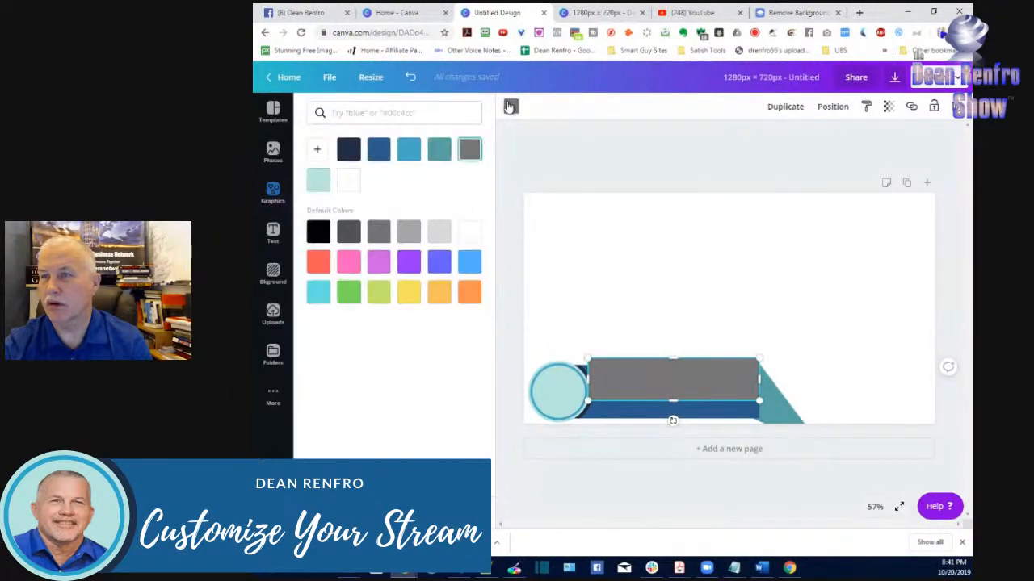
left_click(381, 149)
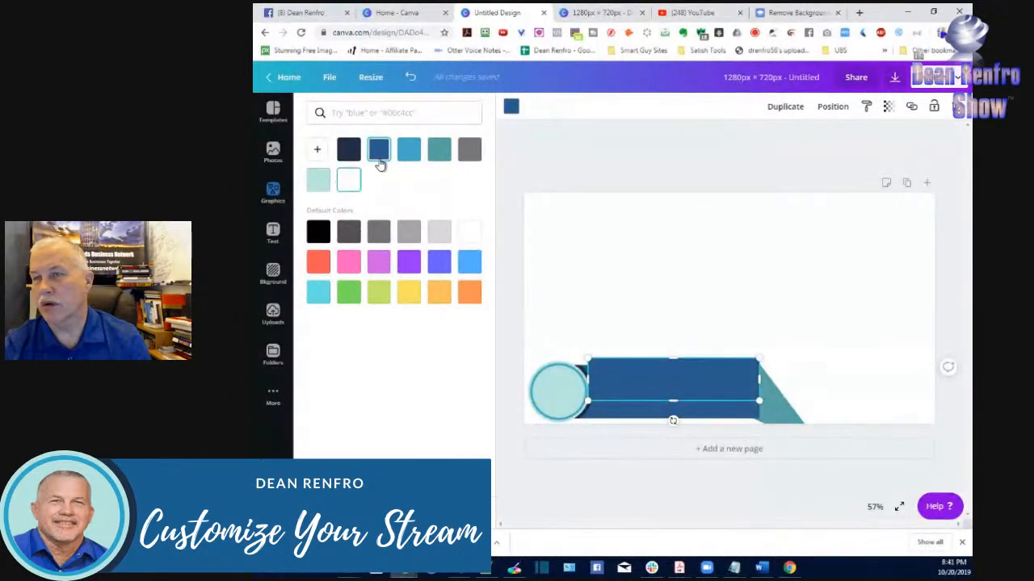
left_click(318, 150)
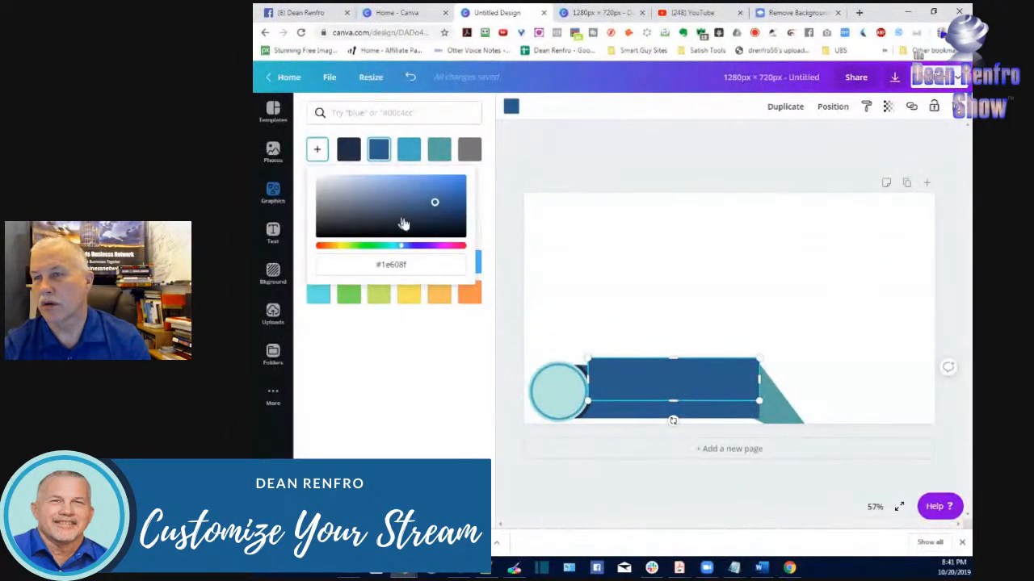
left_click_drag(434, 202, 441, 218)
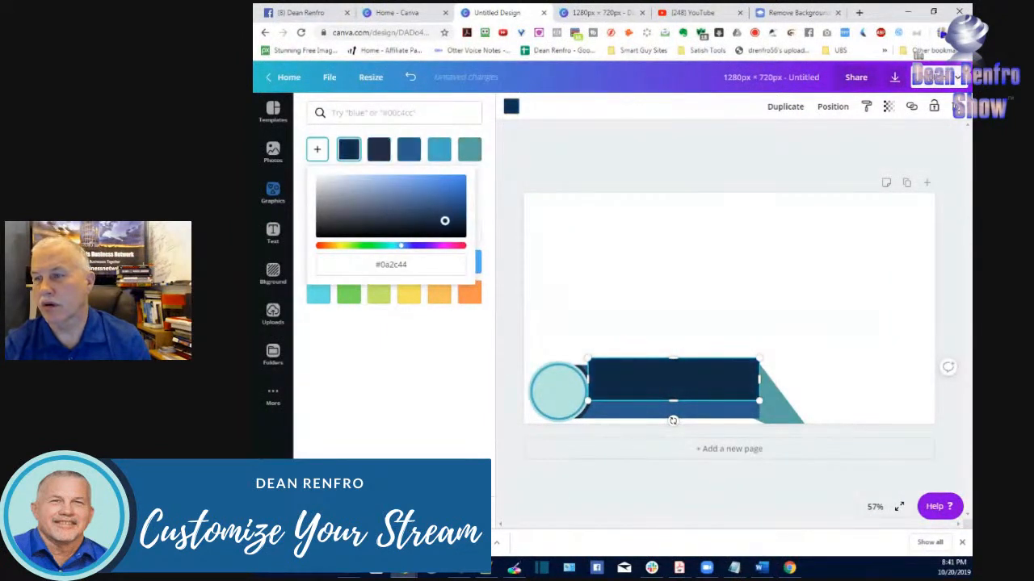
left_click(622, 261)
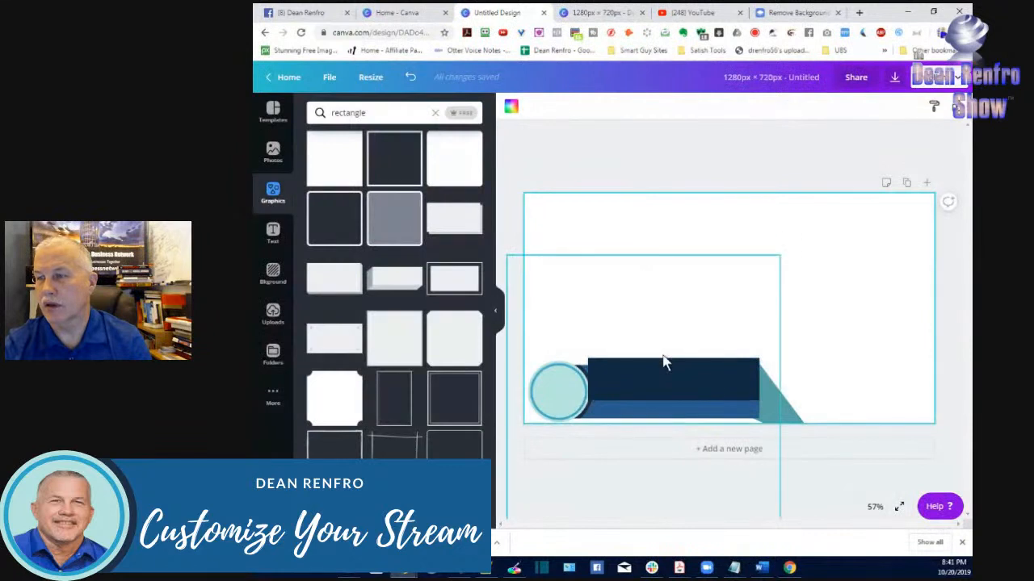
Step: Lower the navy strip to the page's bottom edge and extend its left end to where the blue bar starts under the circle
mouse_move(662, 376)
left_mouse_down()
mouse_move(648, 374)
mouse_move(657, 386)
left_mouse_up()
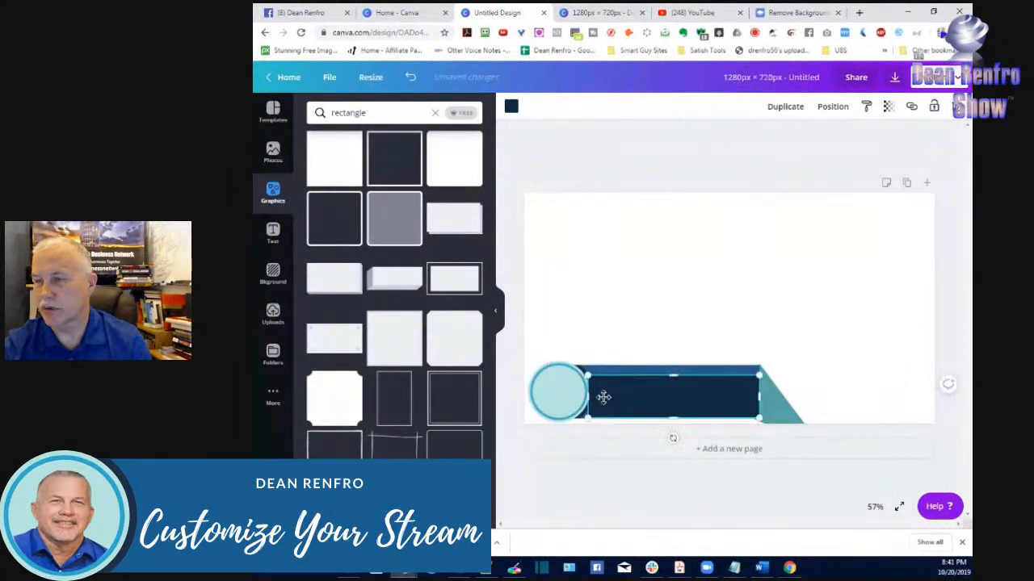
left_click_drag(586, 394, 576, 395)
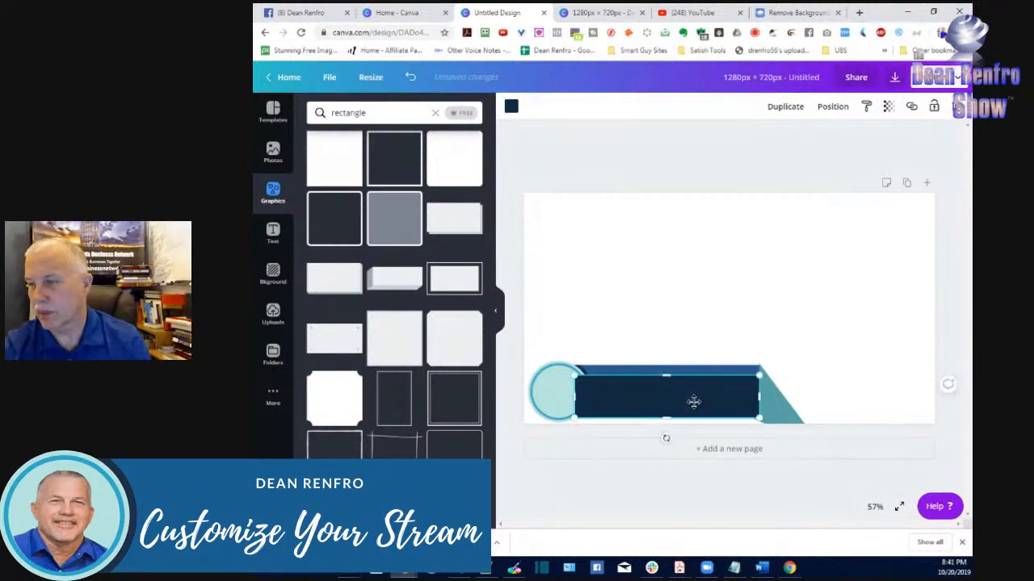
left_click_drag(693, 404, 696, 405)
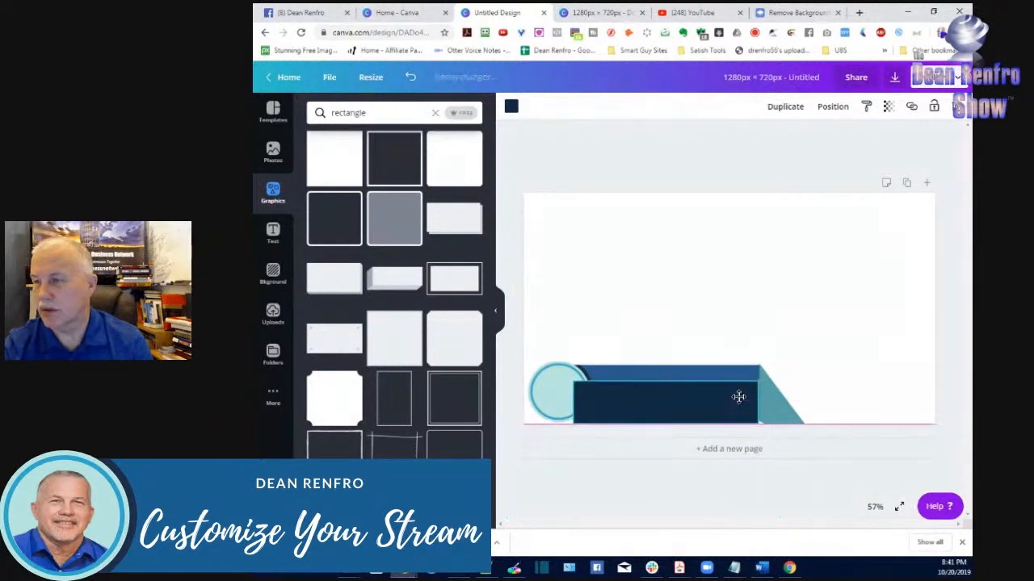
Step: Send the navy strip backward behind the blue banner so only its lower edge shows as a shadow
left_click(830, 106)
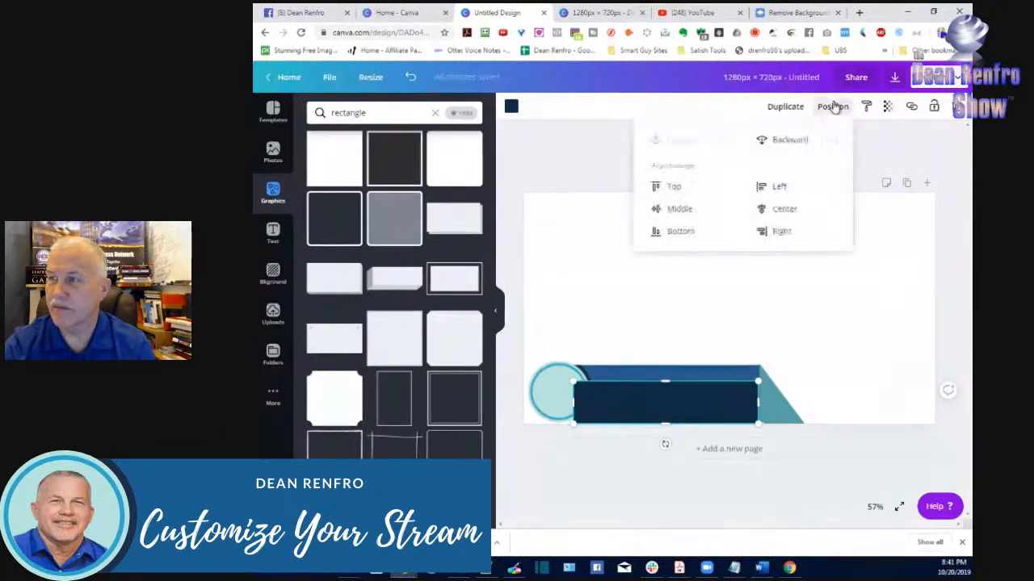
left_click(782, 141)
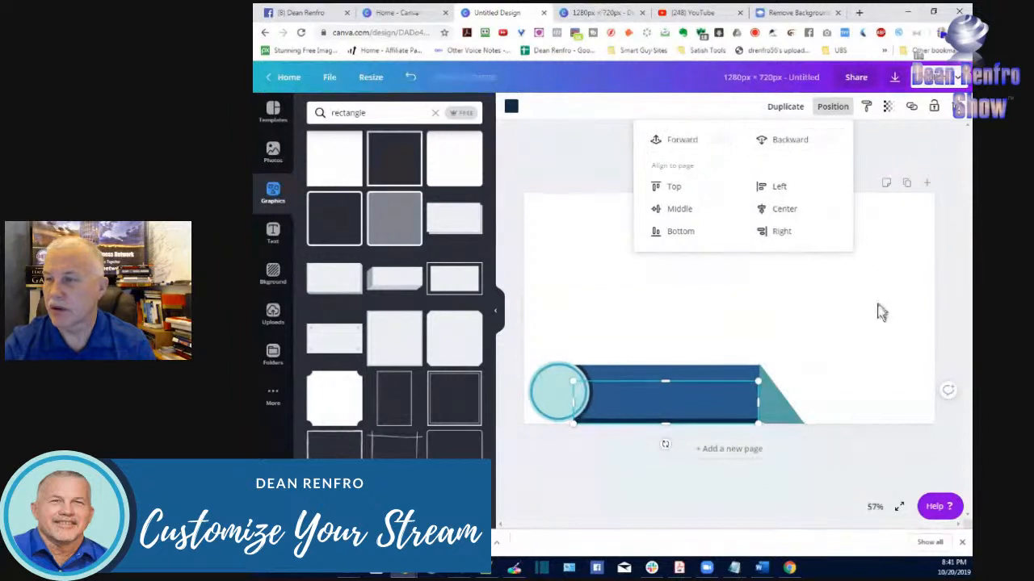
left_click(858, 326)
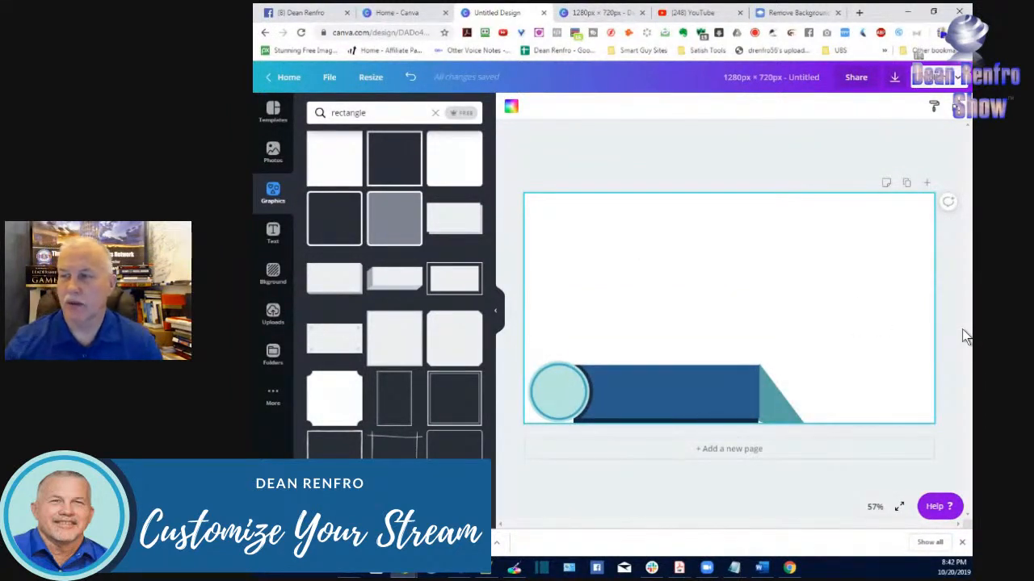
Step: Enlarge the teal triangle to a width of about 382 and realign its upper corner with the blue bar's top-right corner
left_click(783, 412)
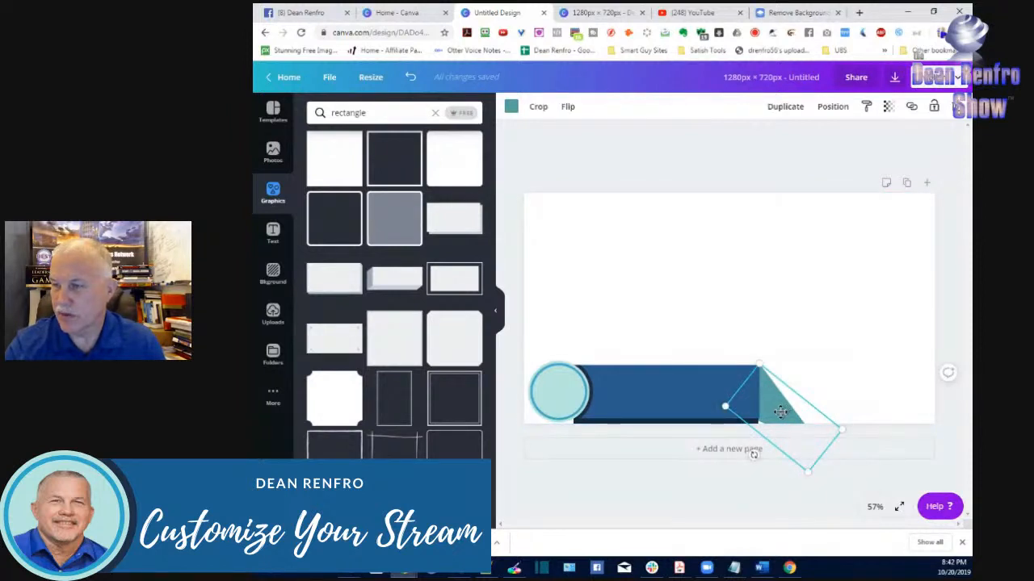
left_click_drag(725, 407, 702, 408)
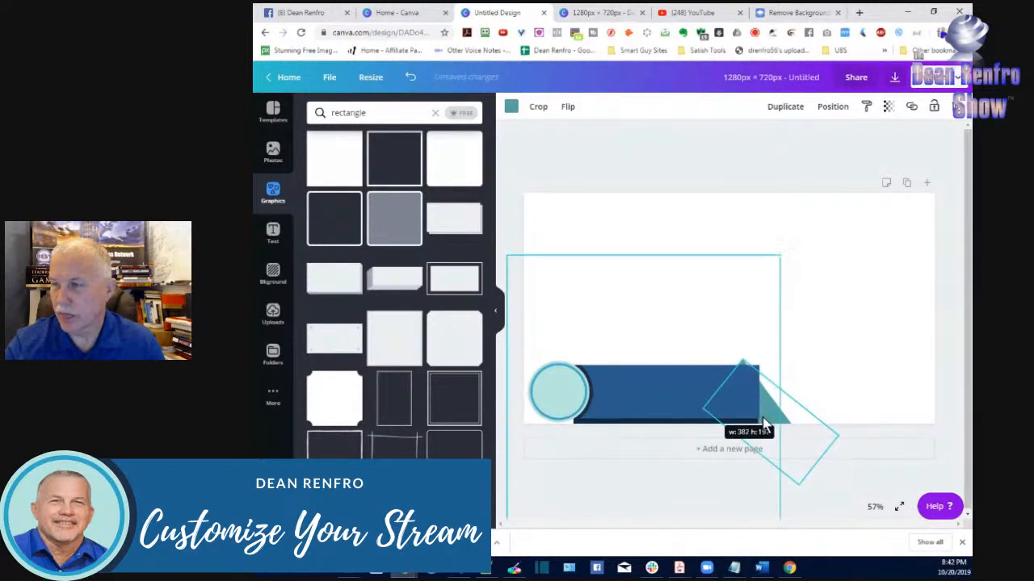
left_click(779, 420)
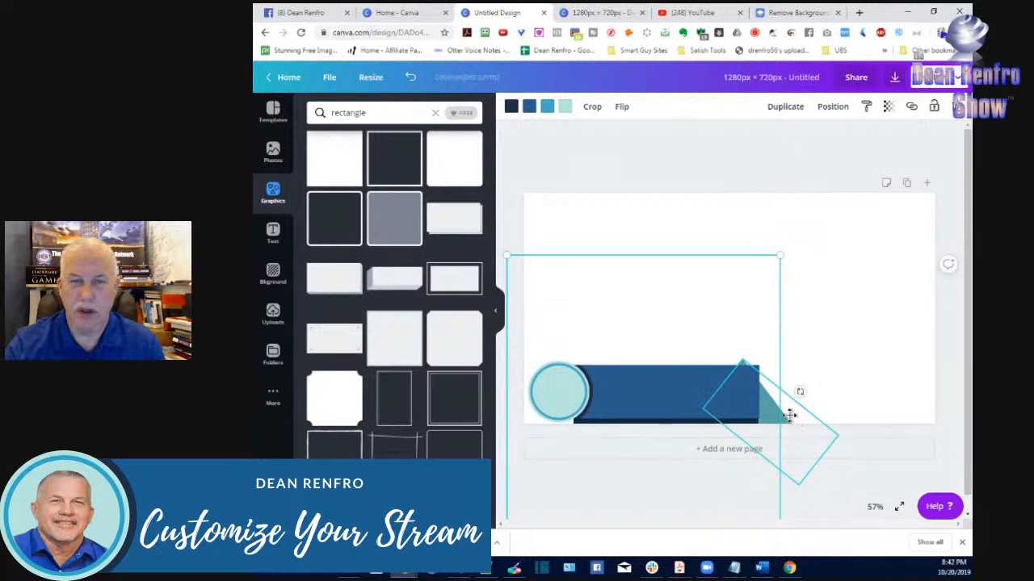
left_click(790, 416)
left_click_drag(790, 414, 804, 420)
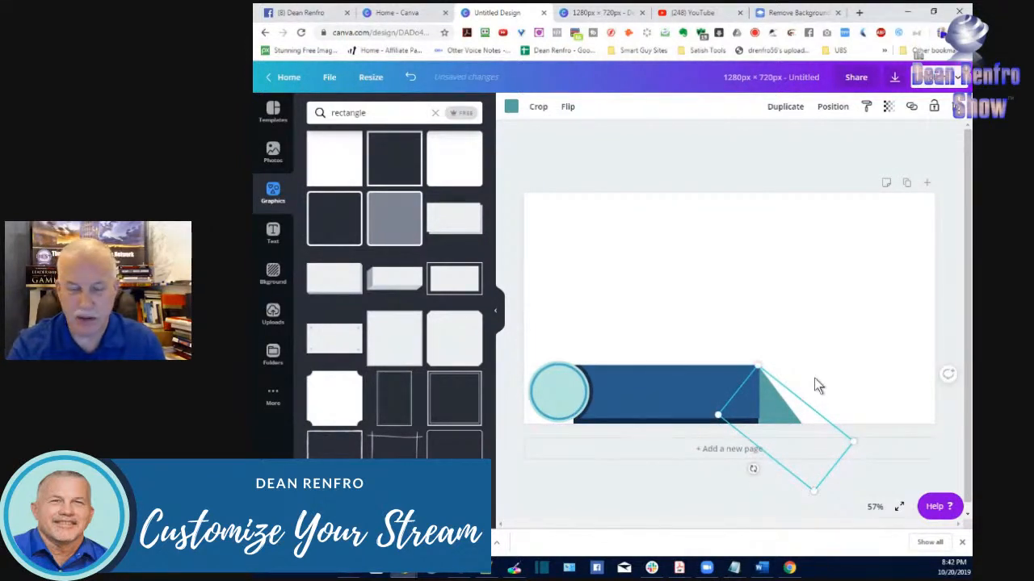
key("Up")
key("Up")
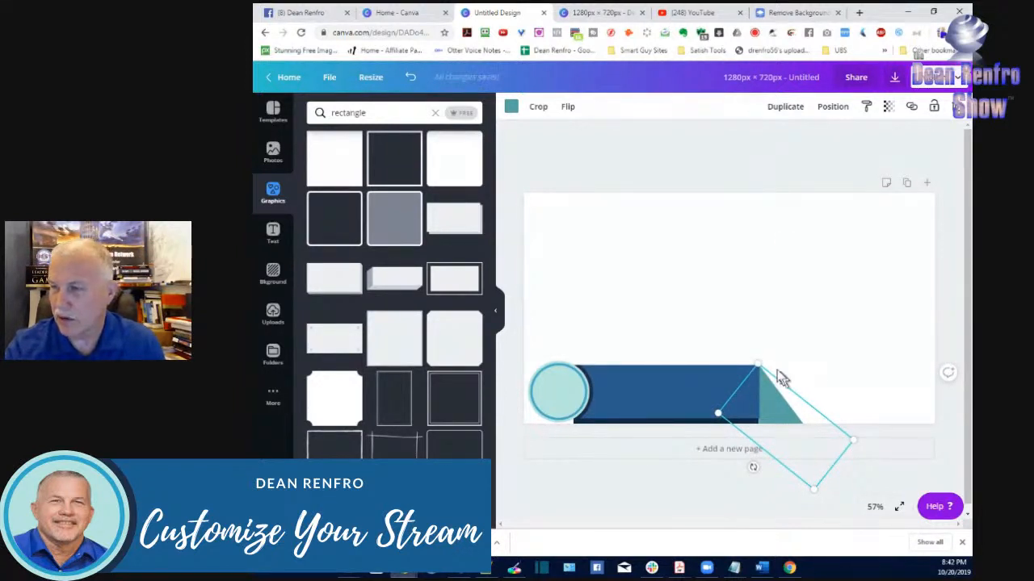
left_click(957, 417)
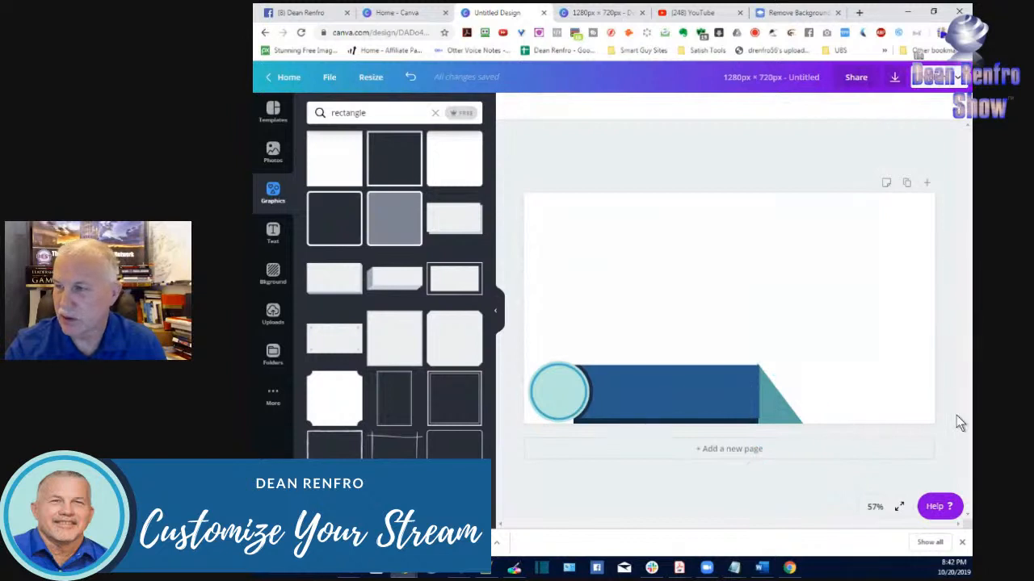
left_click(784, 417)
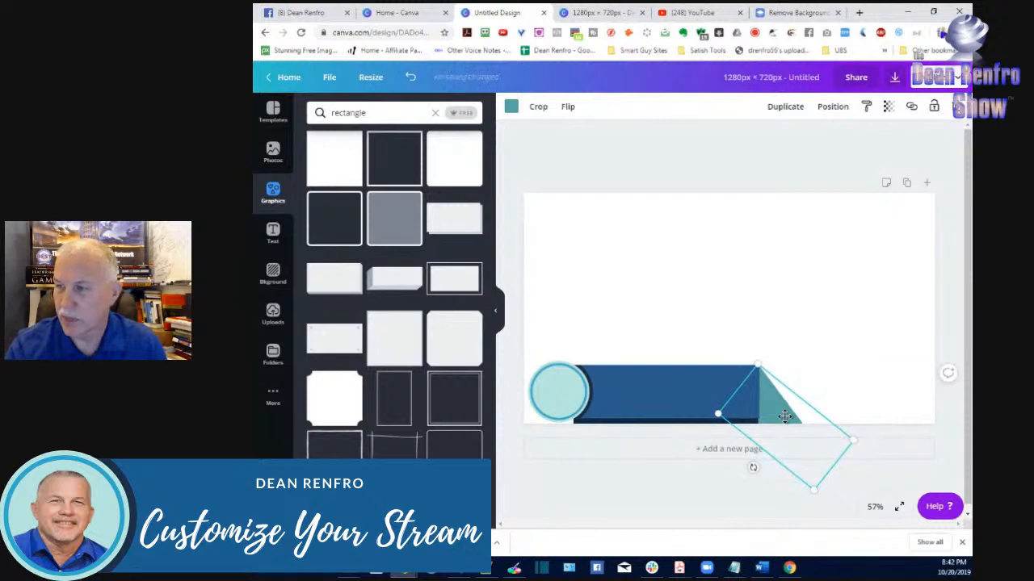
left_click(949, 430)
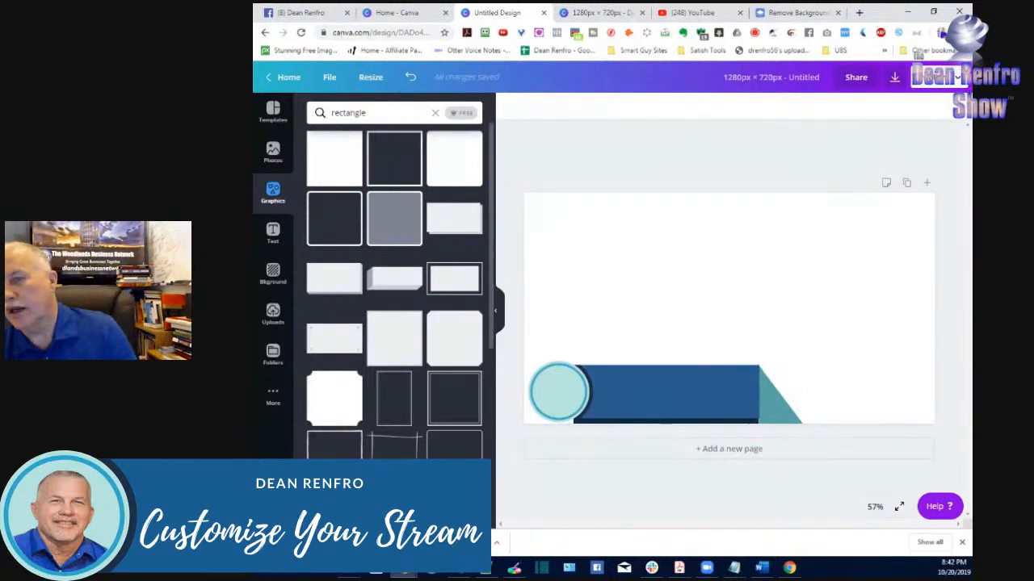
Step: Add the uploaded round portrait cutout to the page and move it over the banner's circle
left_click(279, 308)
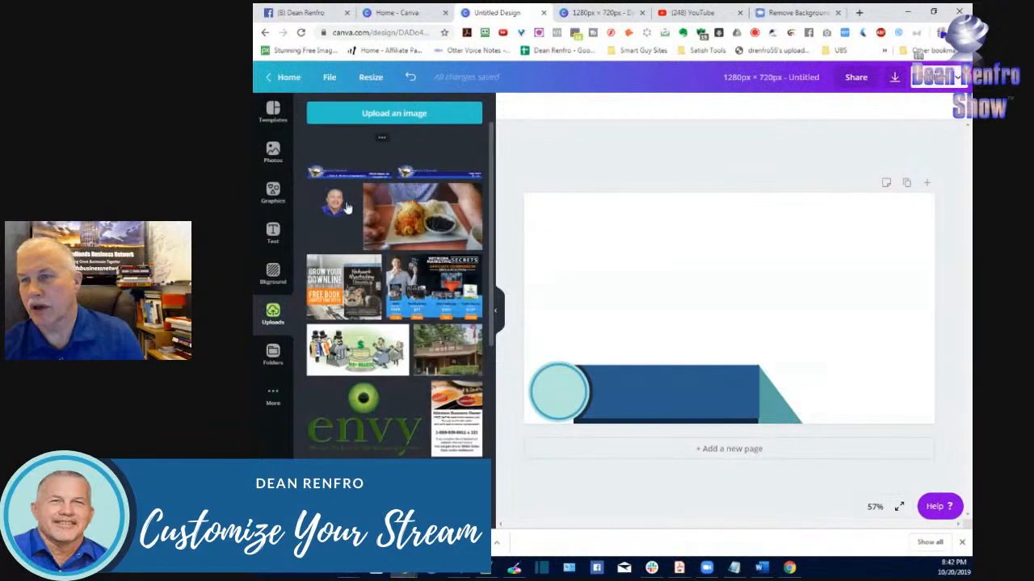
left_click(341, 205)
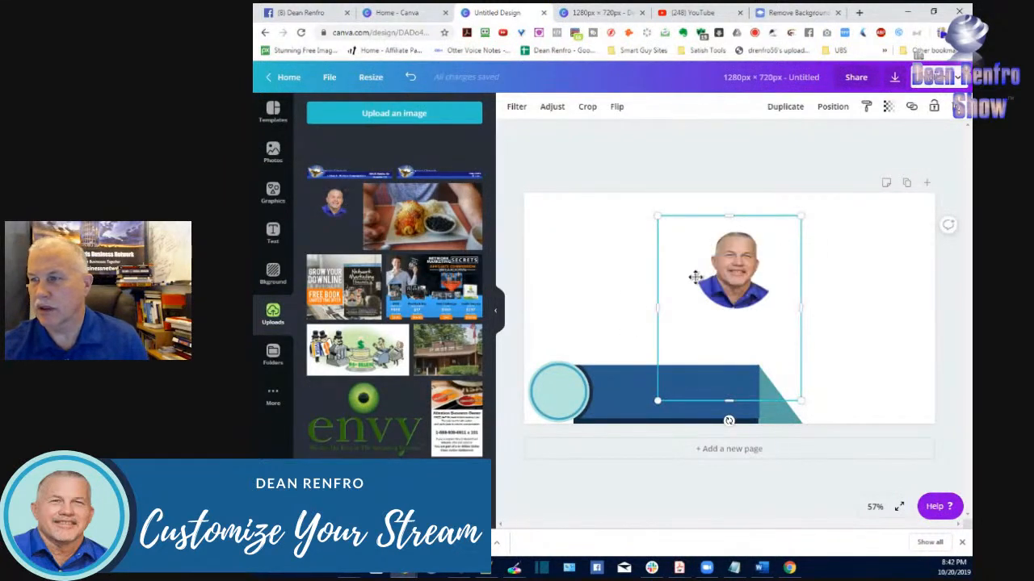
left_click_drag(727, 283, 560, 399)
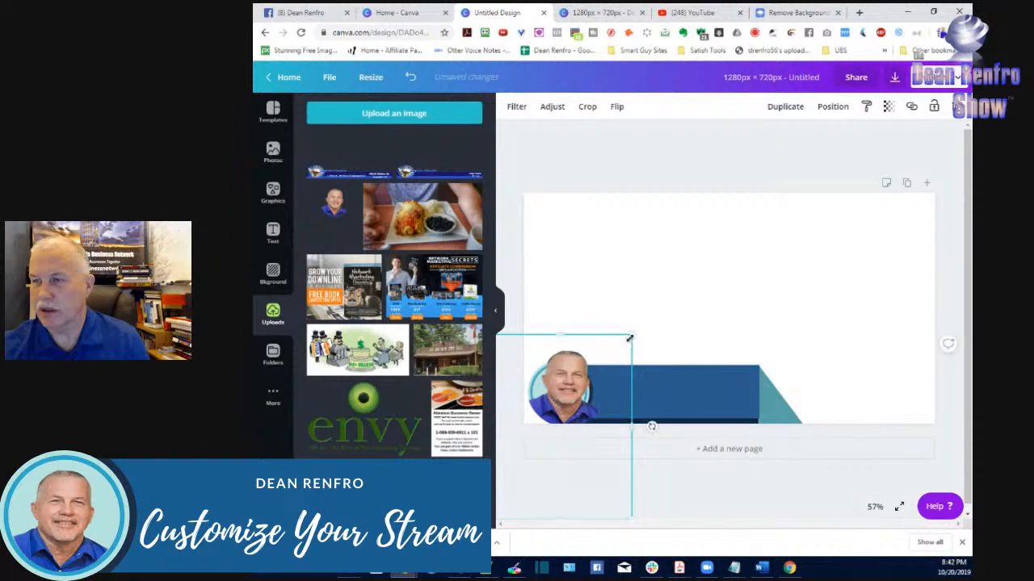
Step: Shrink the portrait cutout and reposition it so it fits fully inside the banner's light teal circle
left_click_drag(606, 358, 568, 371)
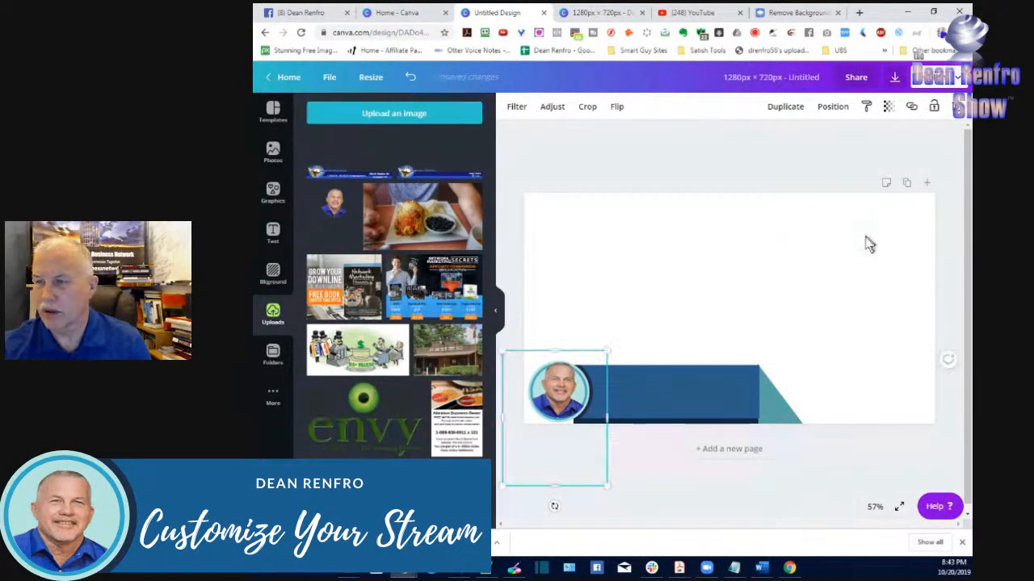
left_click(823, 478)
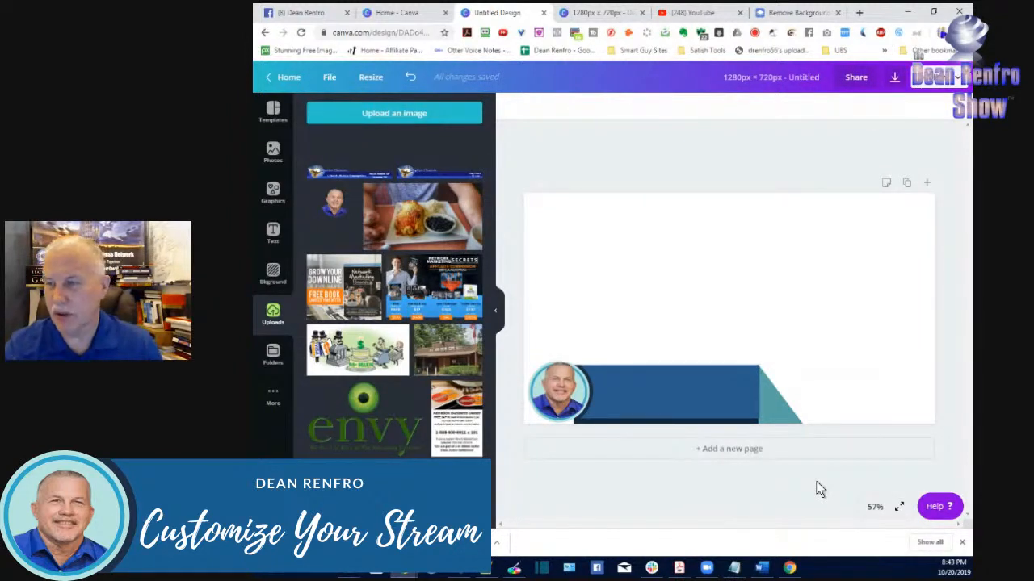
left_click(555, 391)
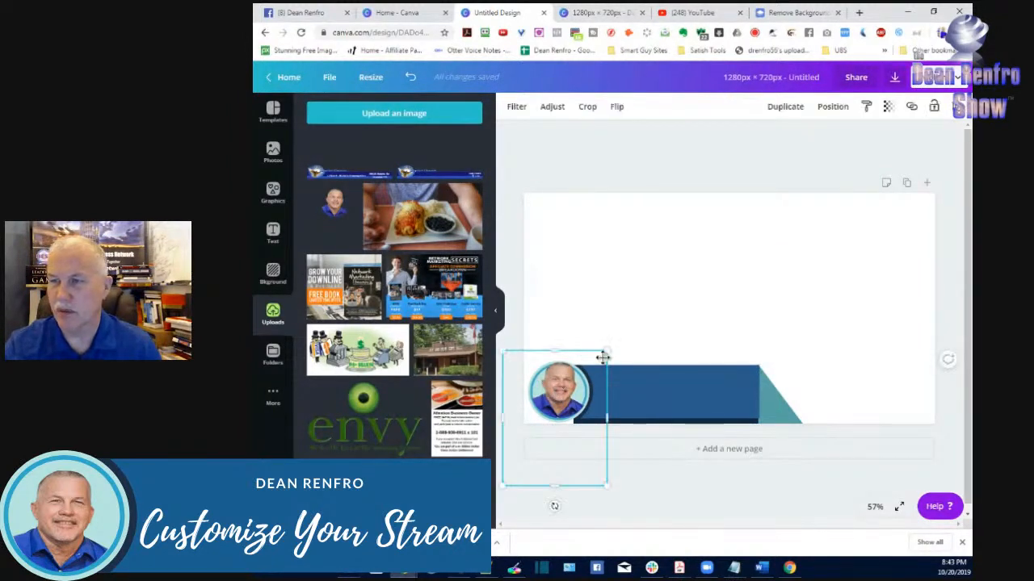
left_click_drag(602, 355, 587, 379)
mouse_move(552, 417)
left_mouse_down()
mouse_move(563, 402)
mouse_move(551, 405)
left_mouse_up()
left_click_drag(508, 473, 764, 300)
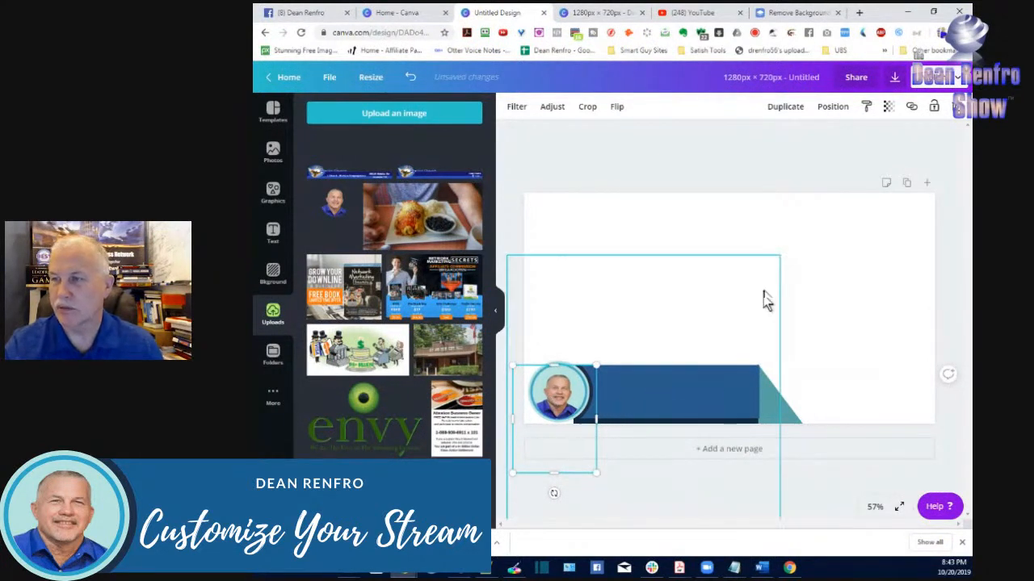
left_click(873, 291)
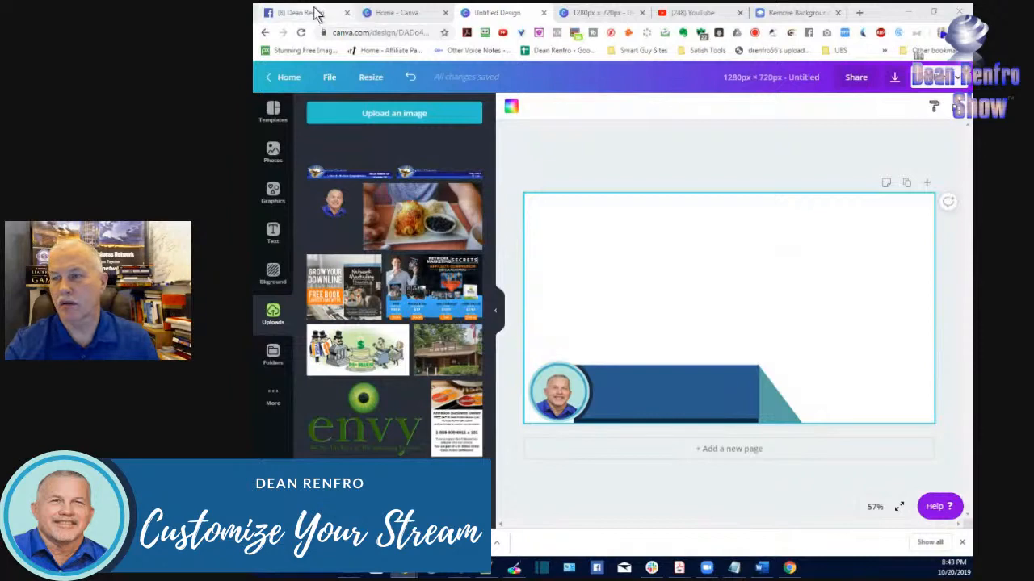
Step: Switch to Facebook and post the comment "canva.com" on the live video to answer the viewer's question about the app
key("ctrl+1")
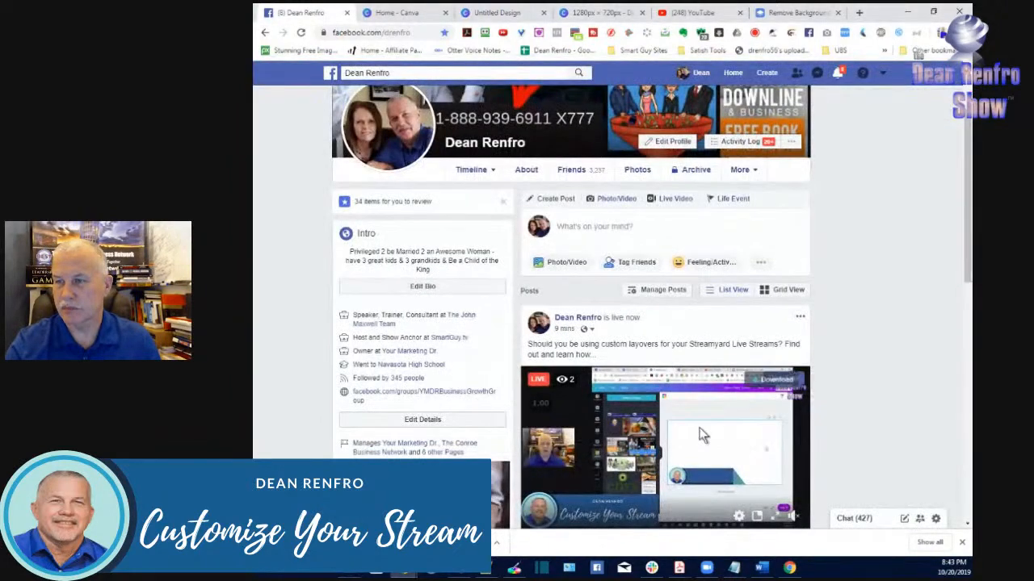
scroll(815, 441, "down", 3)
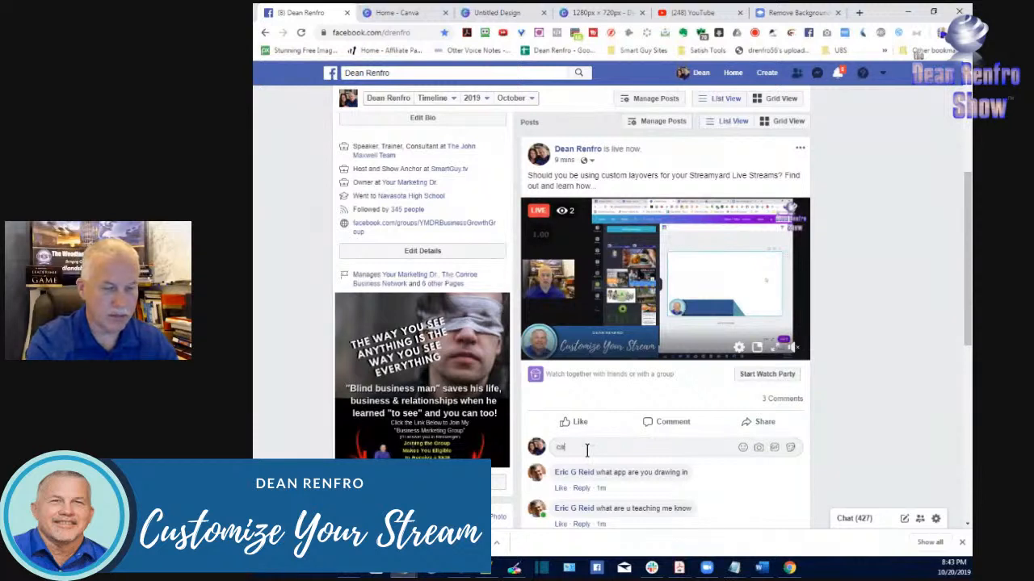
left_click(587, 451)
type("canva.co")
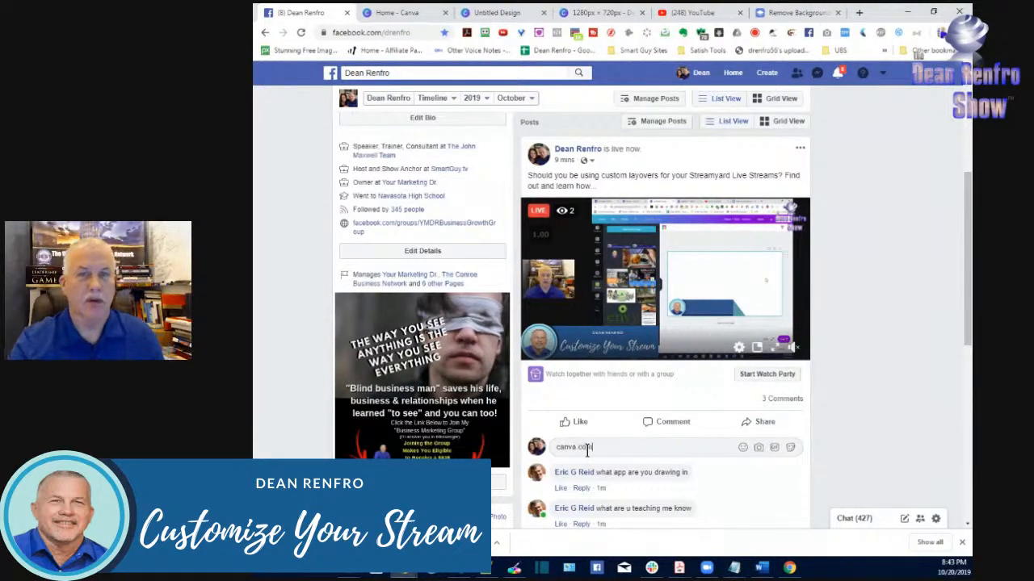
type("m")
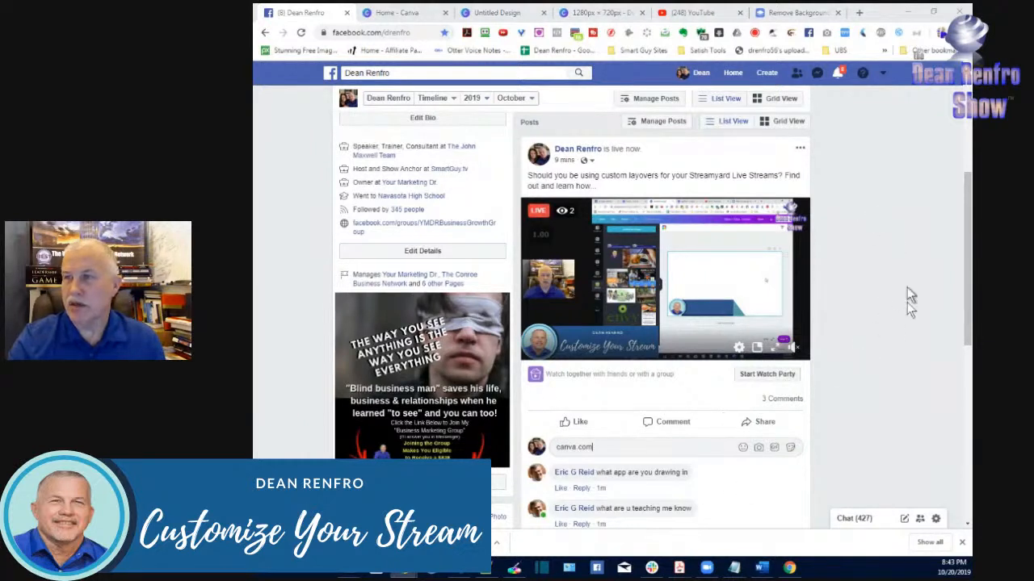
key("Return")
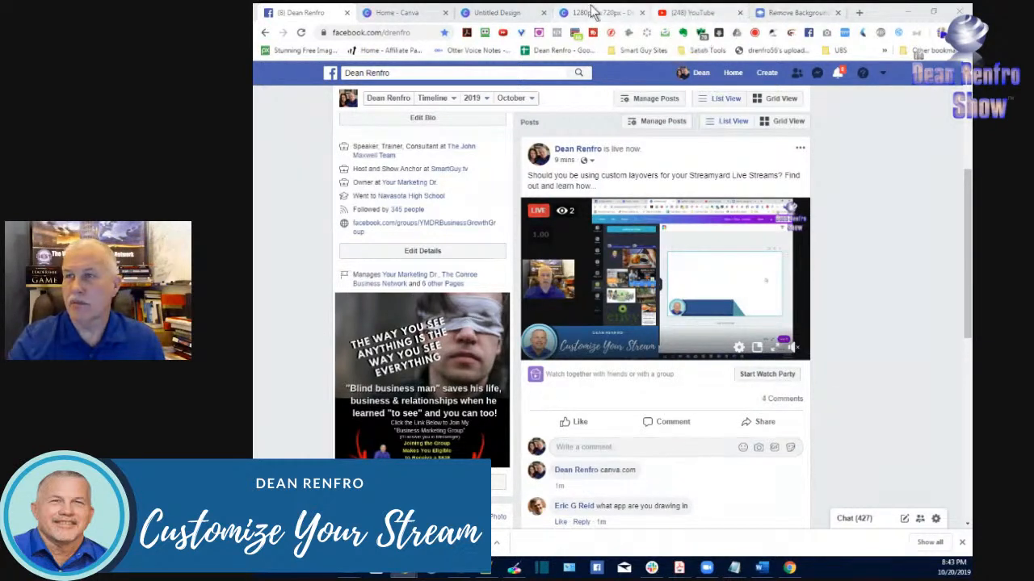
Step: Return to the untitled Canva design and delete the teal triangle at the blue bar's right end
left_click(516, 14)
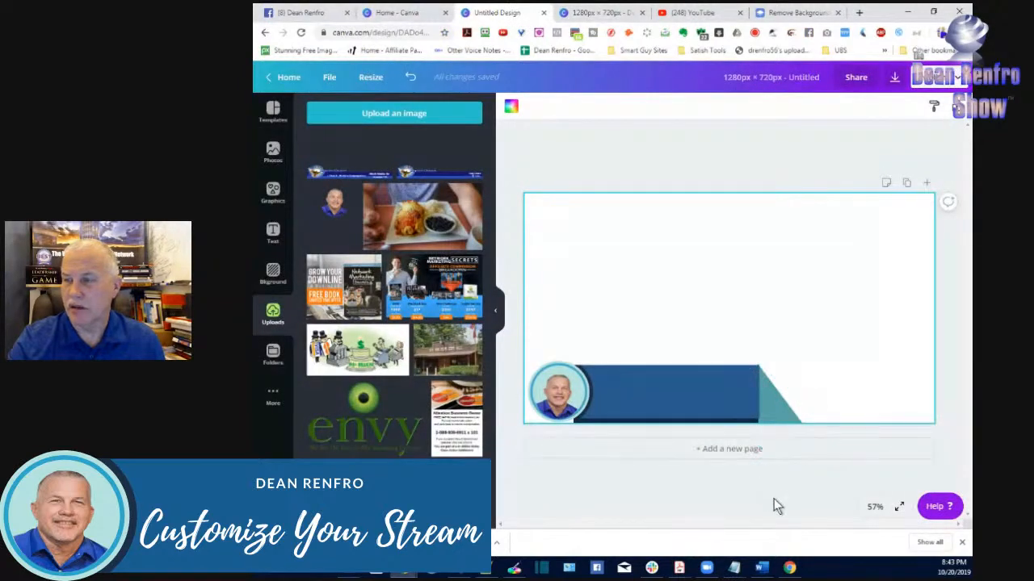
left_click(789, 414)
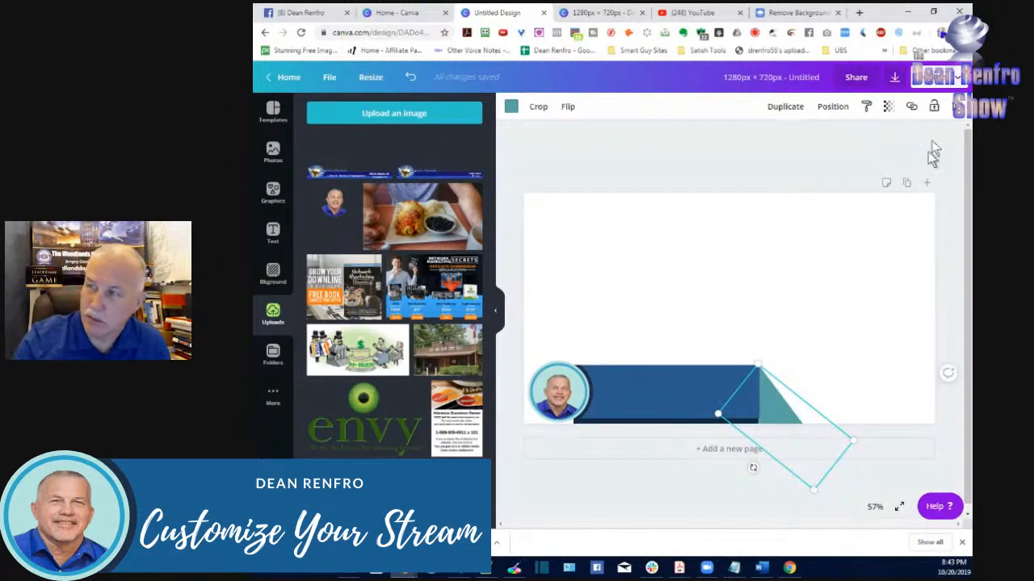
left_click(955, 105)
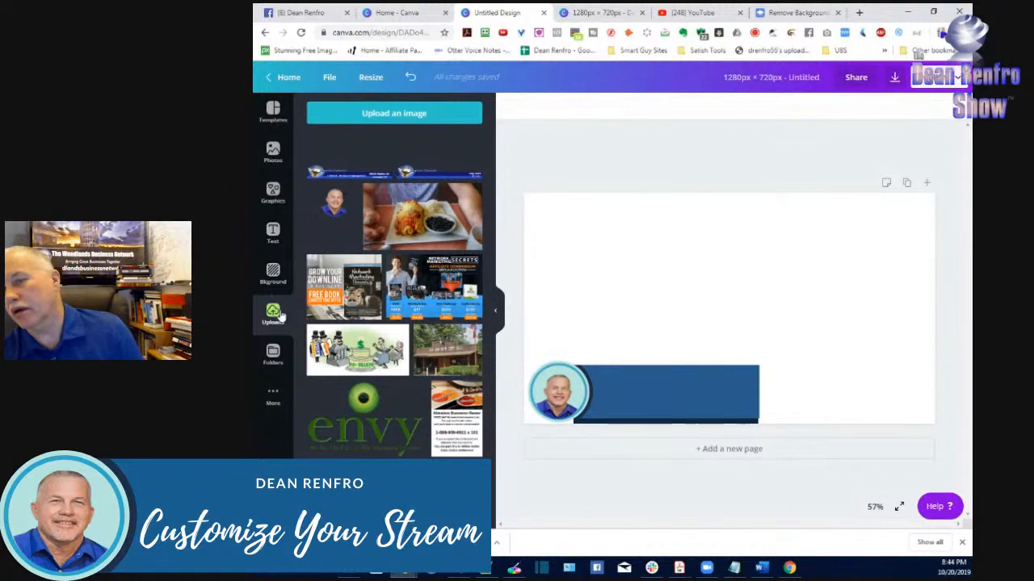
Step: Add a body text line with the presenter's full name and move it onto the upper middle of the blue bar
left_click(287, 233)
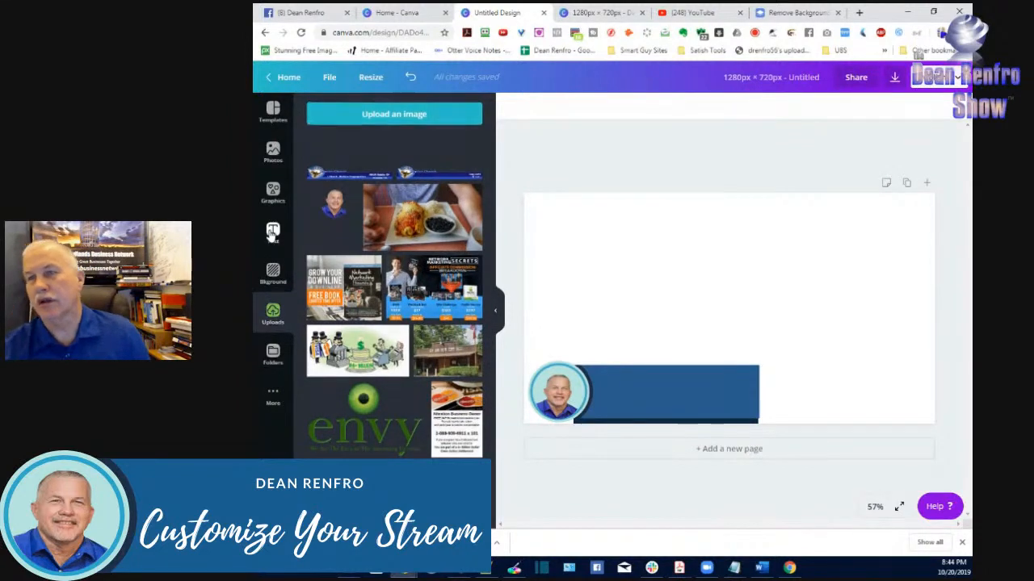
left_click(380, 211)
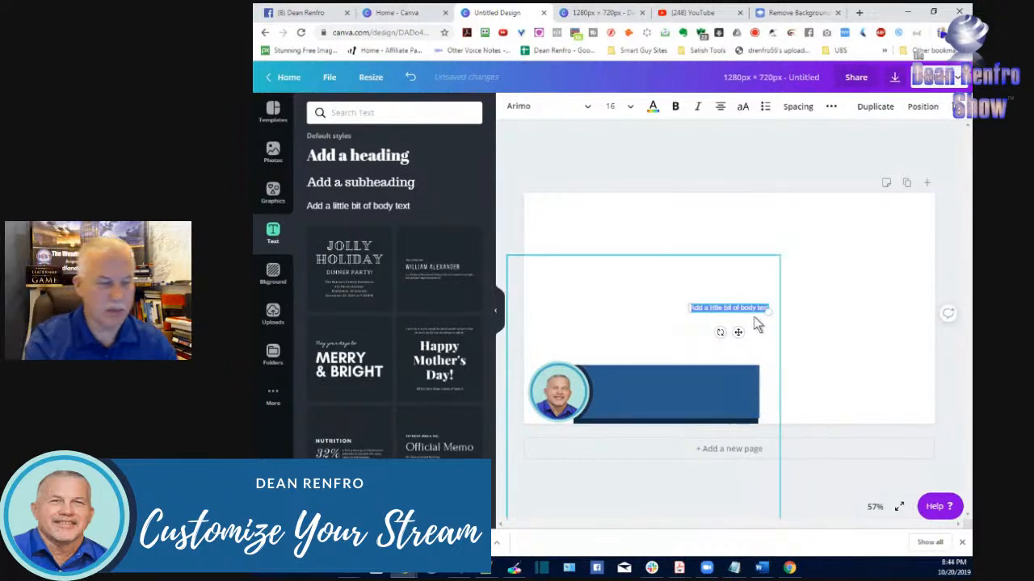
type("Dean Renf")
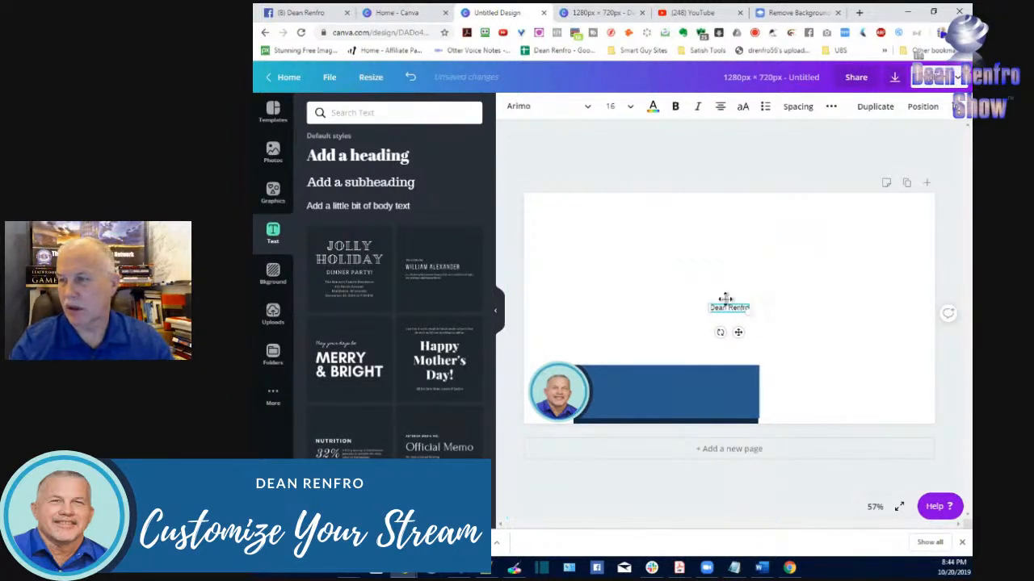
type("ro")
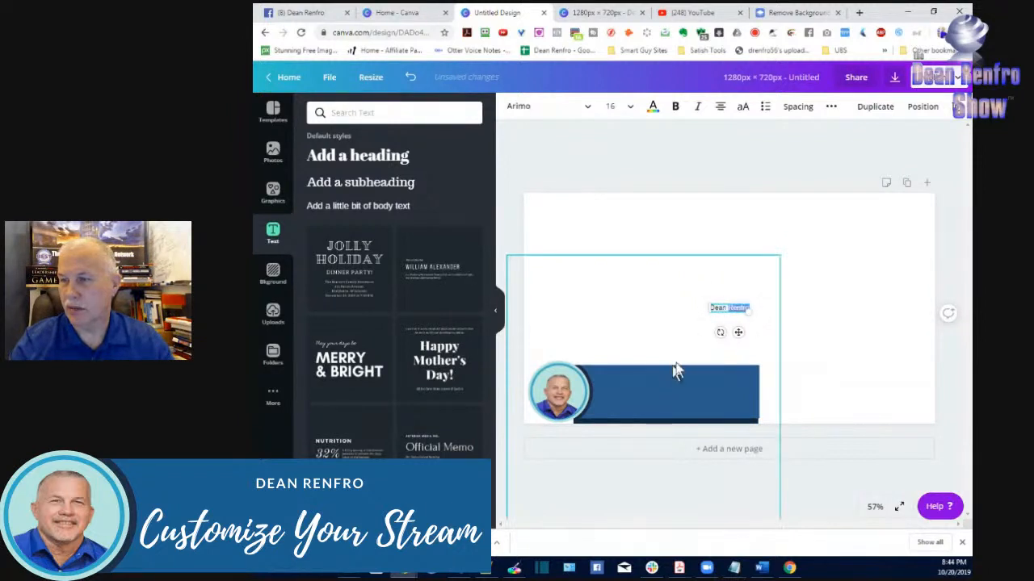
triple_click(728, 313)
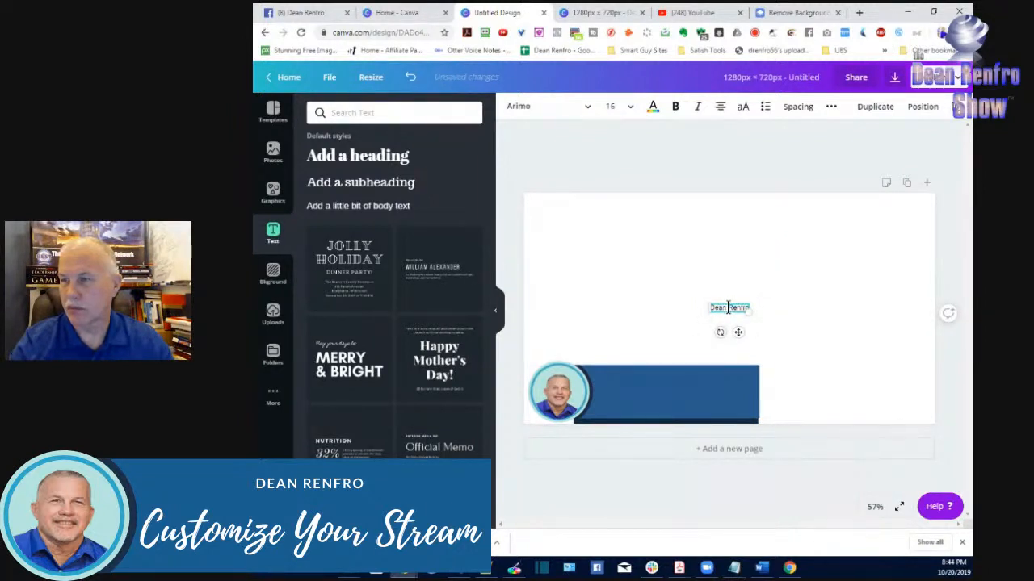
left_click_drag(726, 299, 665, 371)
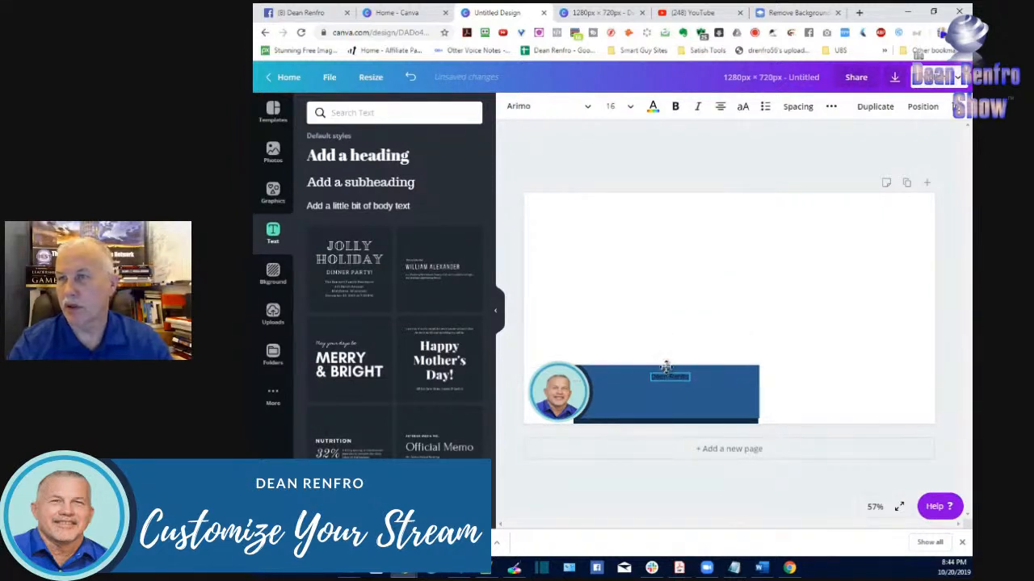
Step: Change the name text's font to Aileron Heavy and its size to 32
left_click(589, 109)
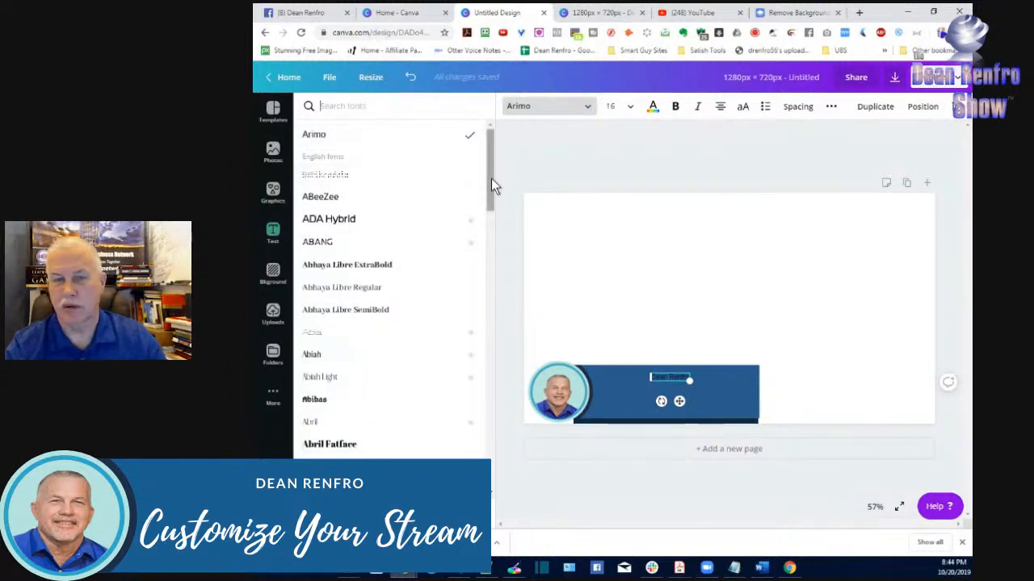
left_click_drag(491, 180, 488, 275)
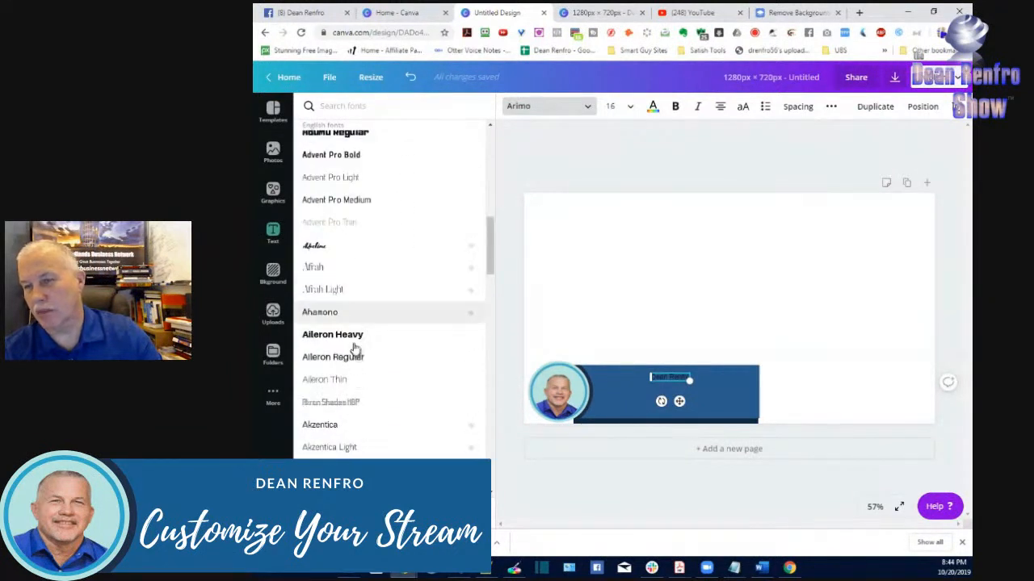
left_click(632, 109)
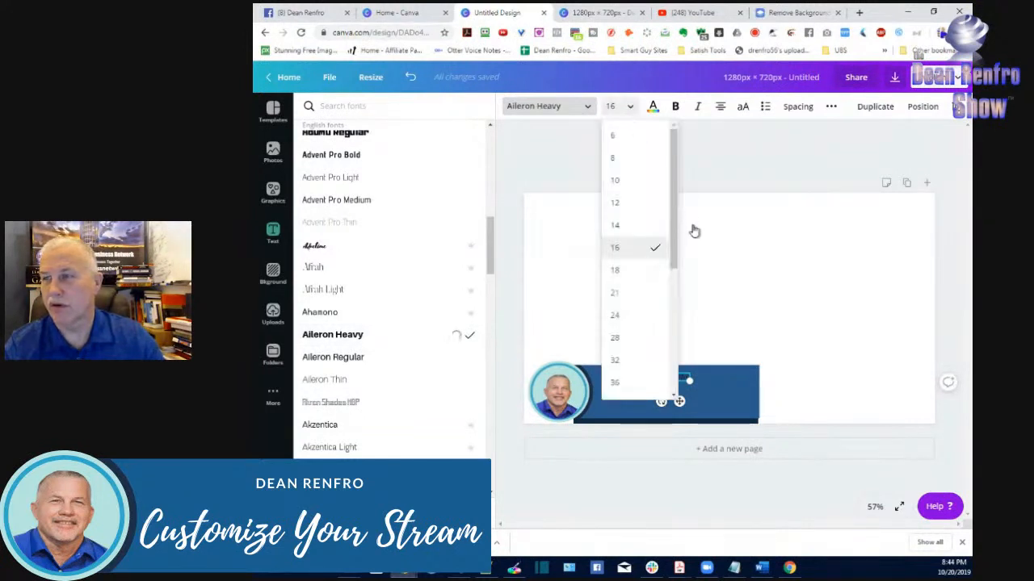
left_click_drag(675, 230, 676, 307)
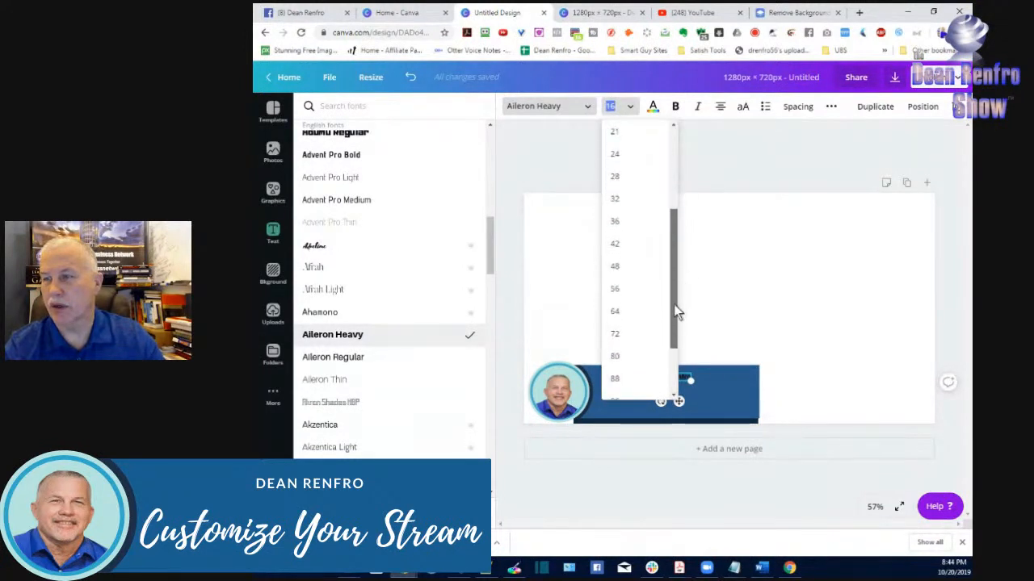
left_click(617, 272)
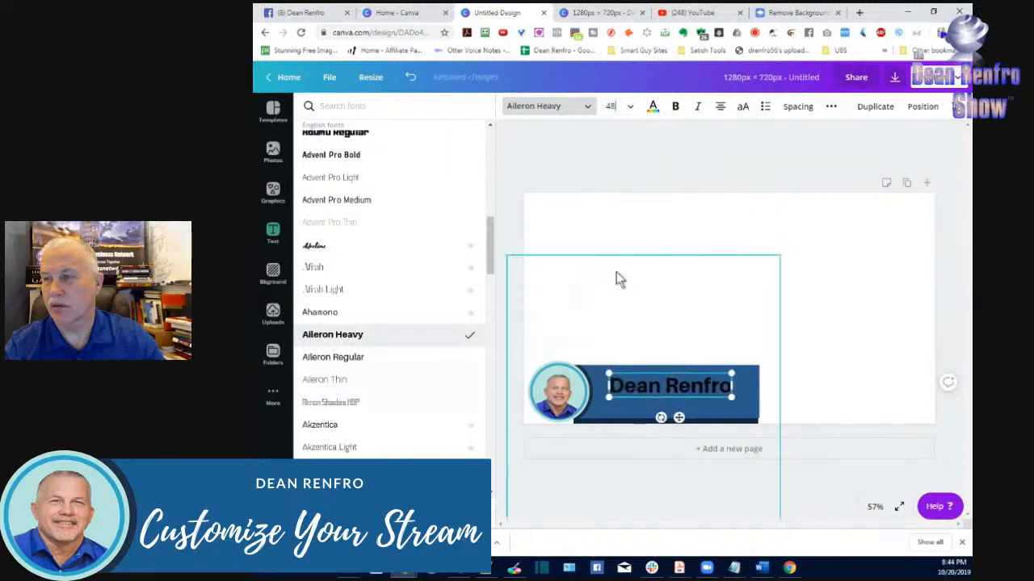
left_click(630, 109)
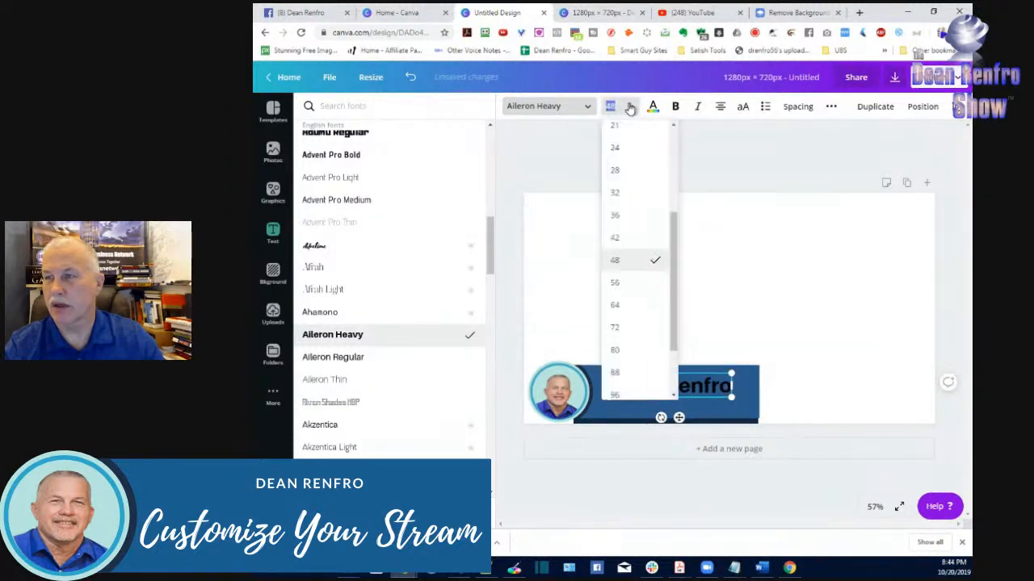
left_click(615, 195)
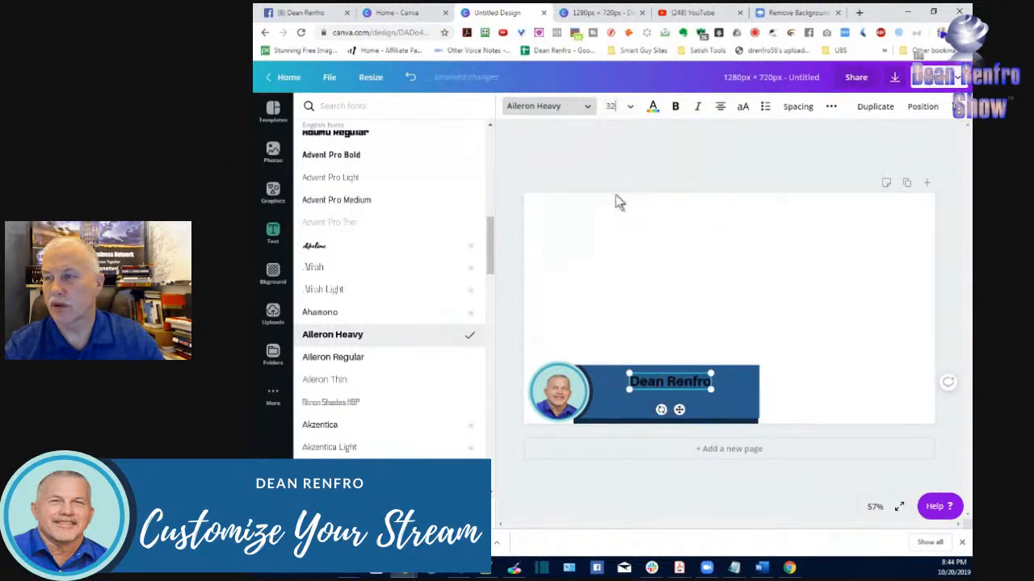
Step: Color the name text white and shift it slightly left on the blue bar
left_click(653, 109)
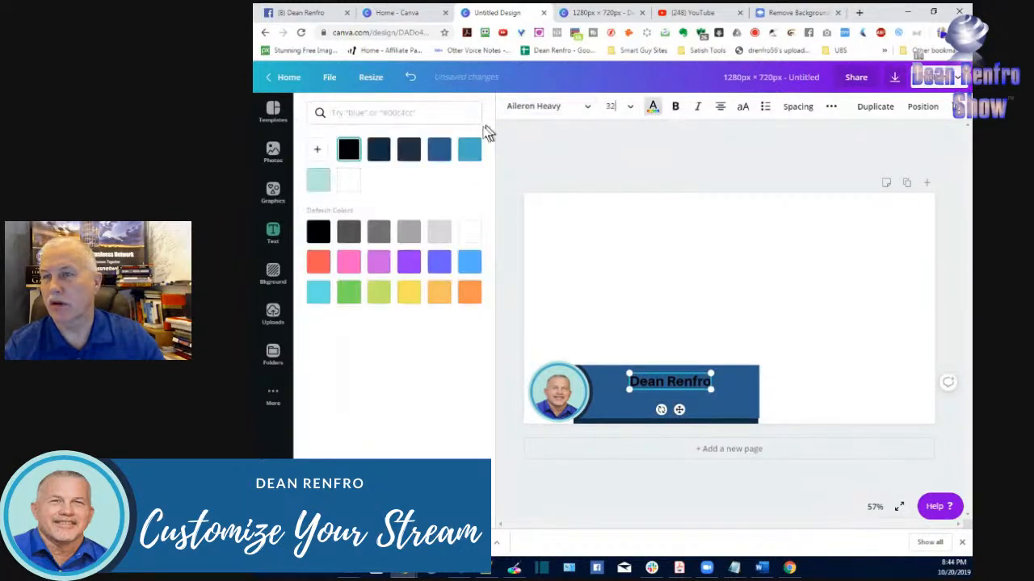
left_click(349, 180)
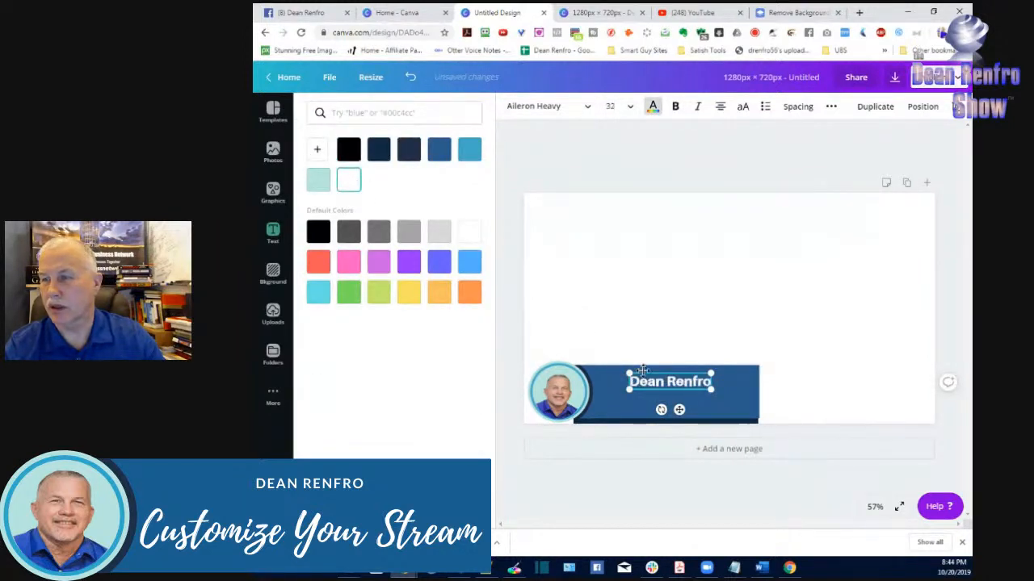
left_click_drag(672, 372, 668, 372)
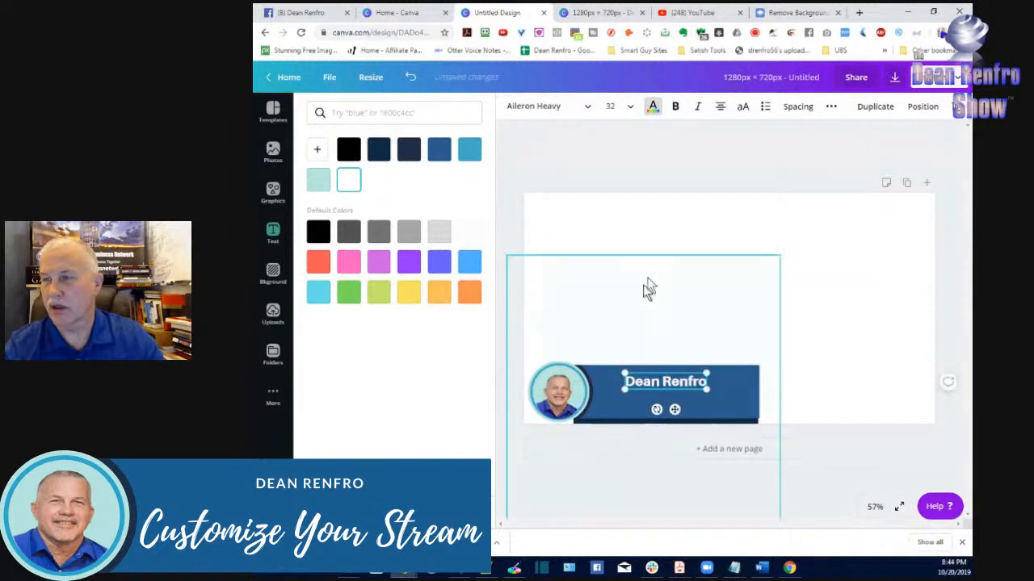
left_click(643, 288)
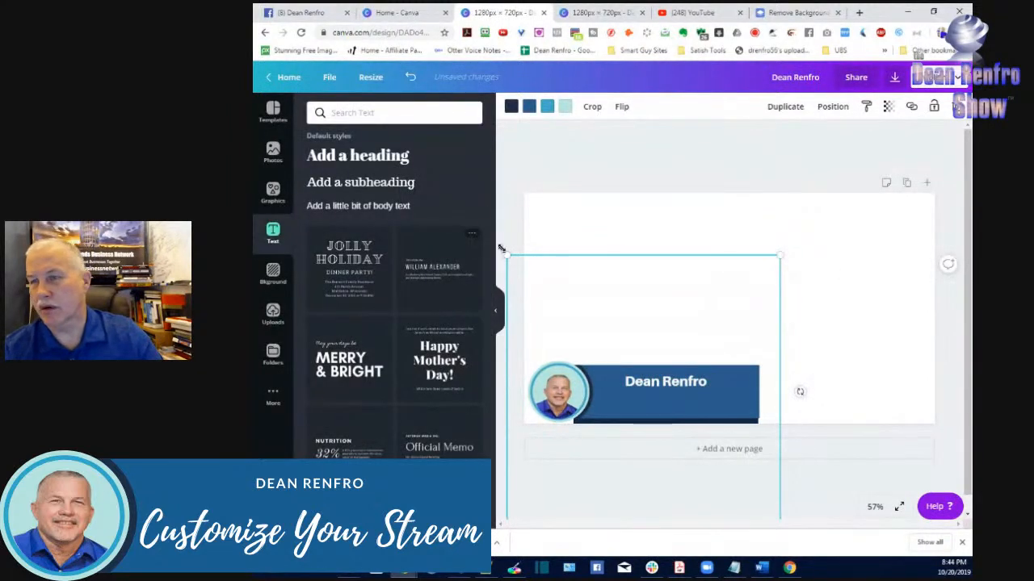
Step: Browse the ready-made text combinations and add the "salad" one with the brush-script heading and description to the design
left_click_drag(492, 284, 493, 564)
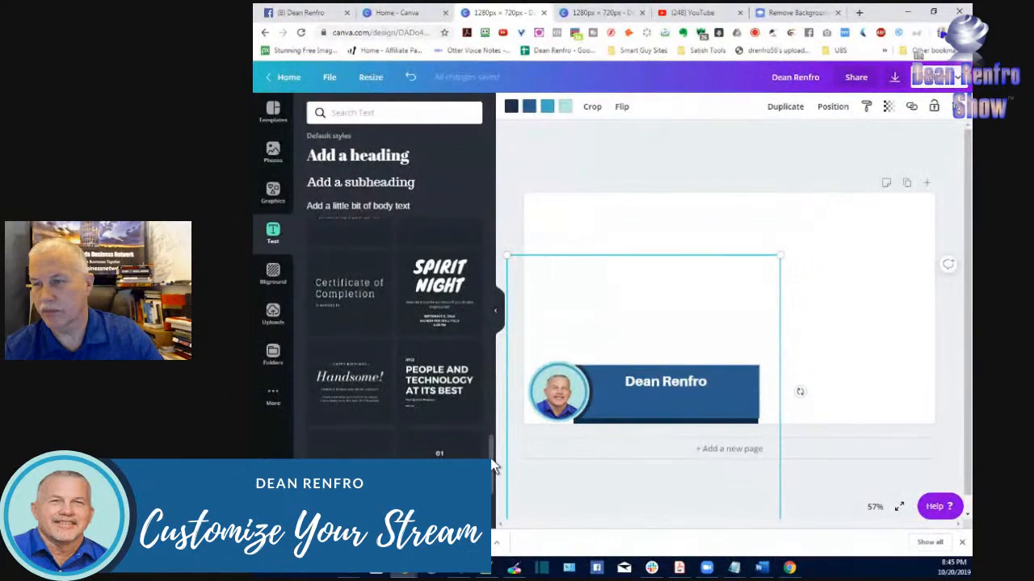
scroll(492, 468, "down", 5)
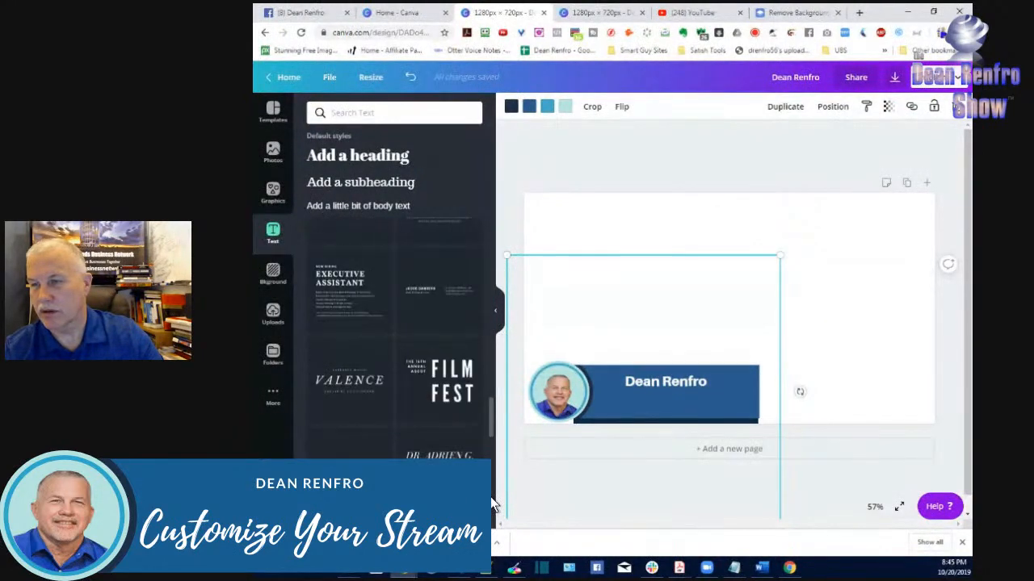
scroll(489, 415, "up", 8)
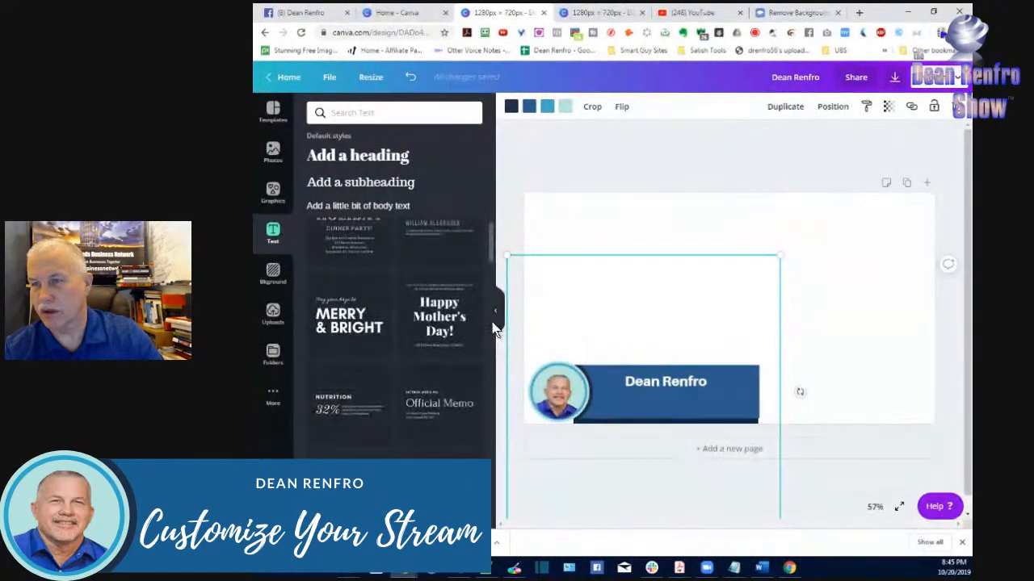
scroll(493, 319, "up", 1)
scroll(488, 340, "down", 5)
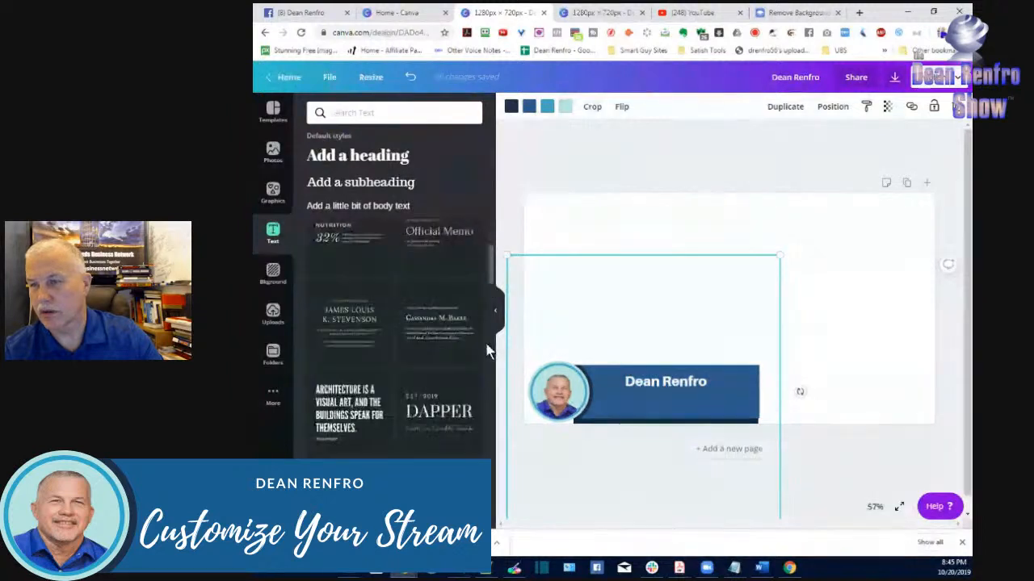
scroll(488, 373, "down", 2)
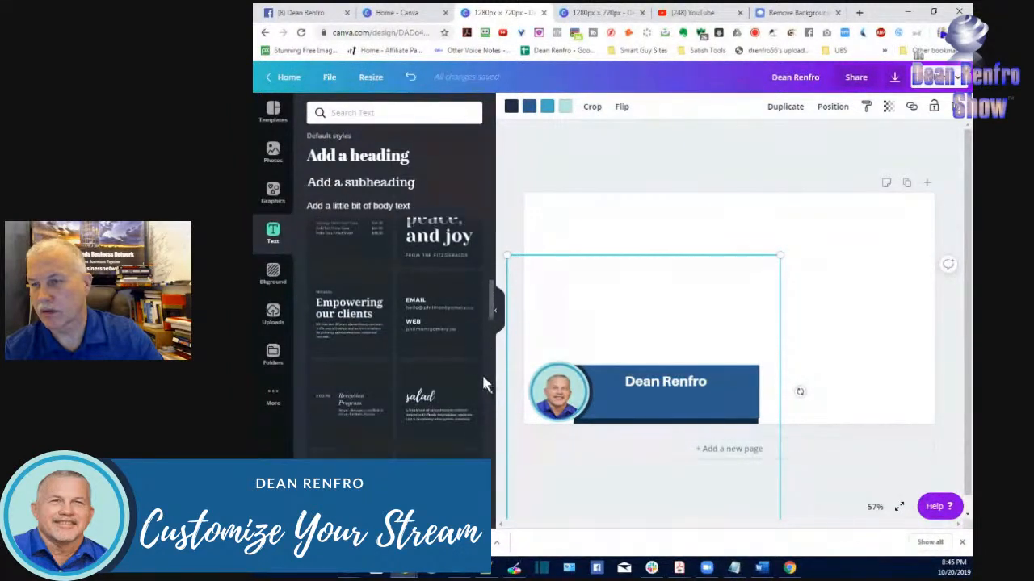
left_click(419, 405)
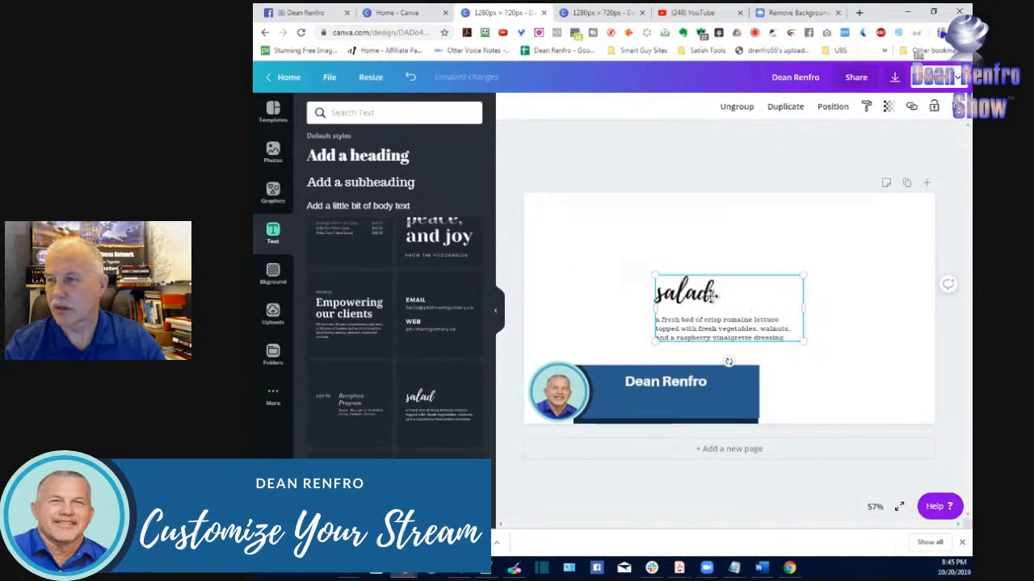
Step: Delete the salad description element from the overlapping text groups to leave the script heading on its own
left_click(694, 321)
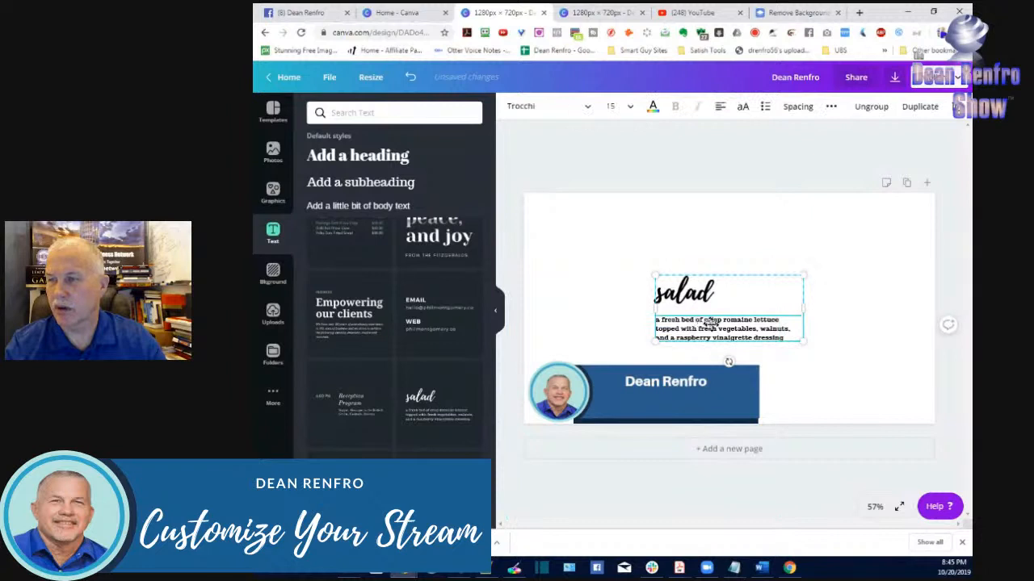
left_click(955, 107)
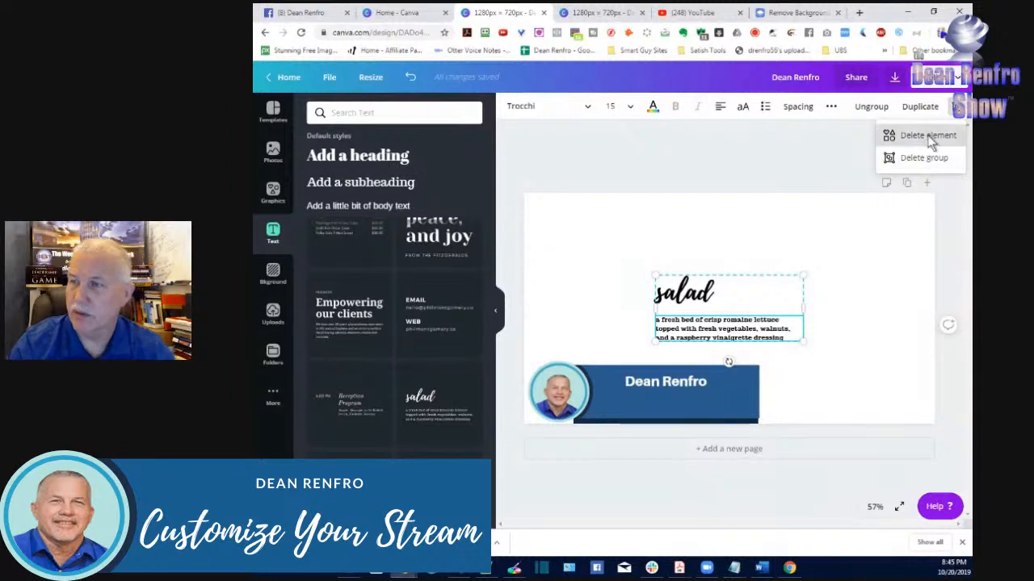
left_click(927, 136)
left_click_drag(780, 253, 508, 519)
left_click(705, 331)
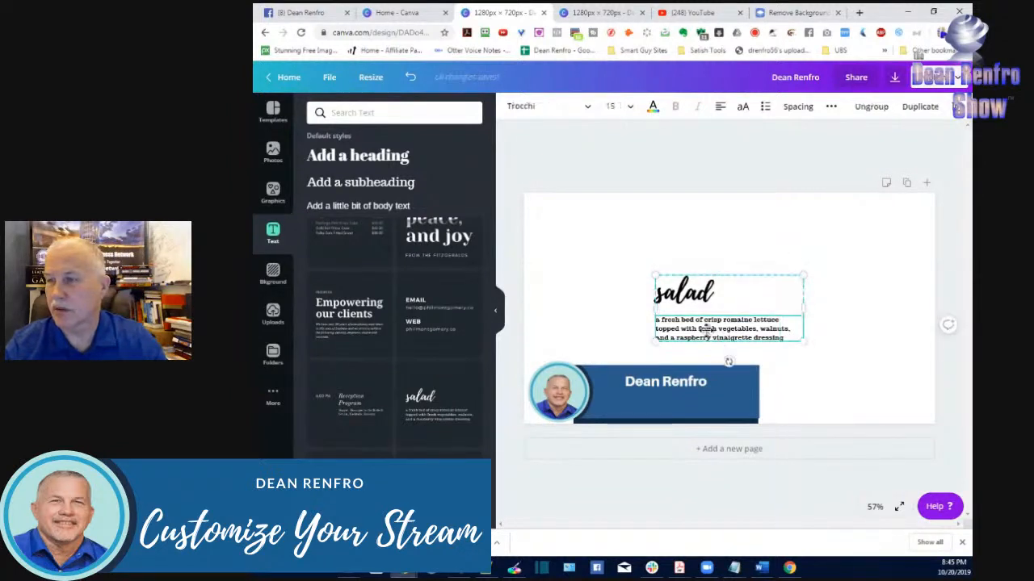
left_click(955, 106)
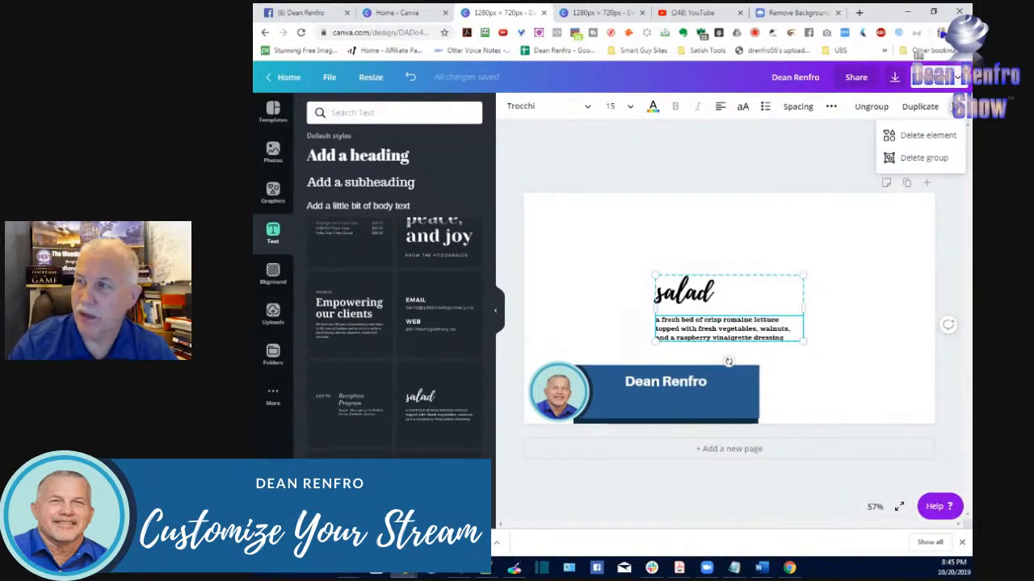
left_click(920, 138)
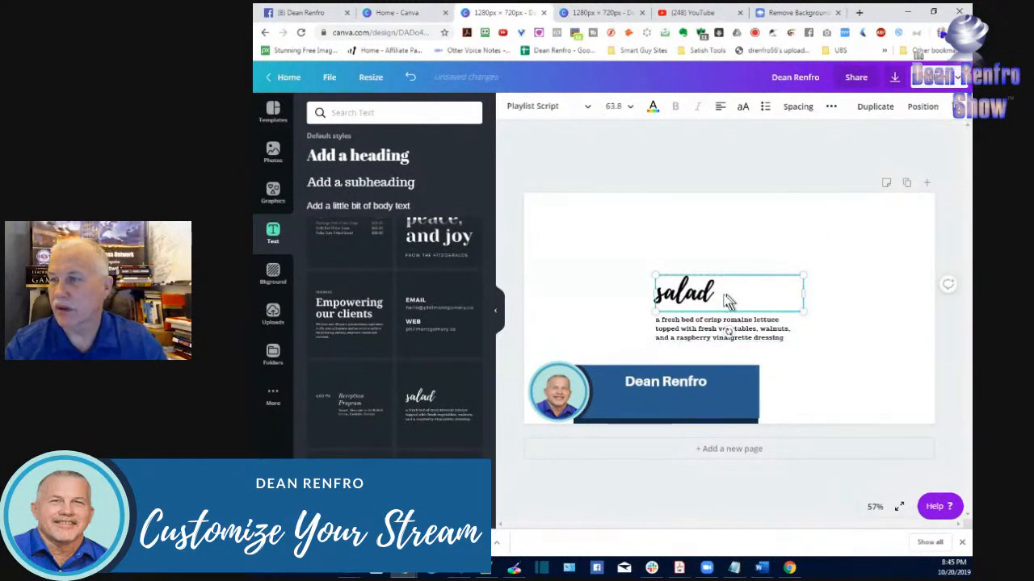
Step: Try to replace the script word "salad" with a new title, and undo the typing
double_click(698, 294)
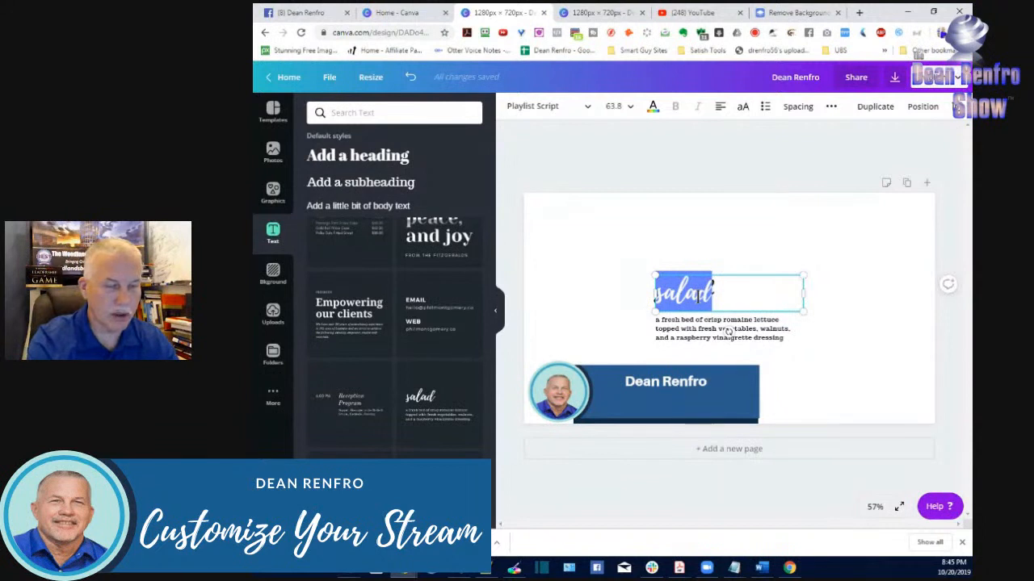
type("Capstone")
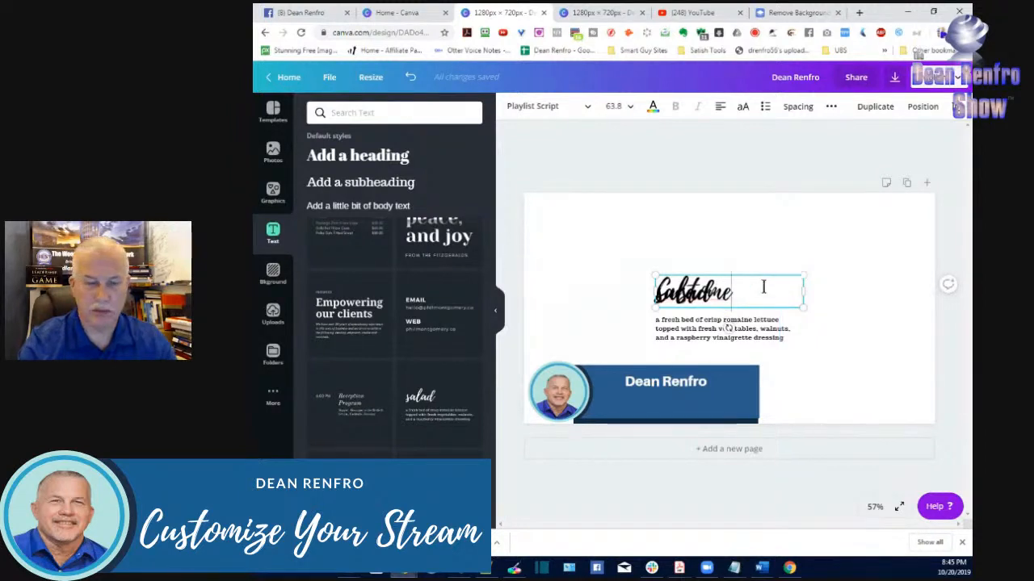
key("ctrl+z")
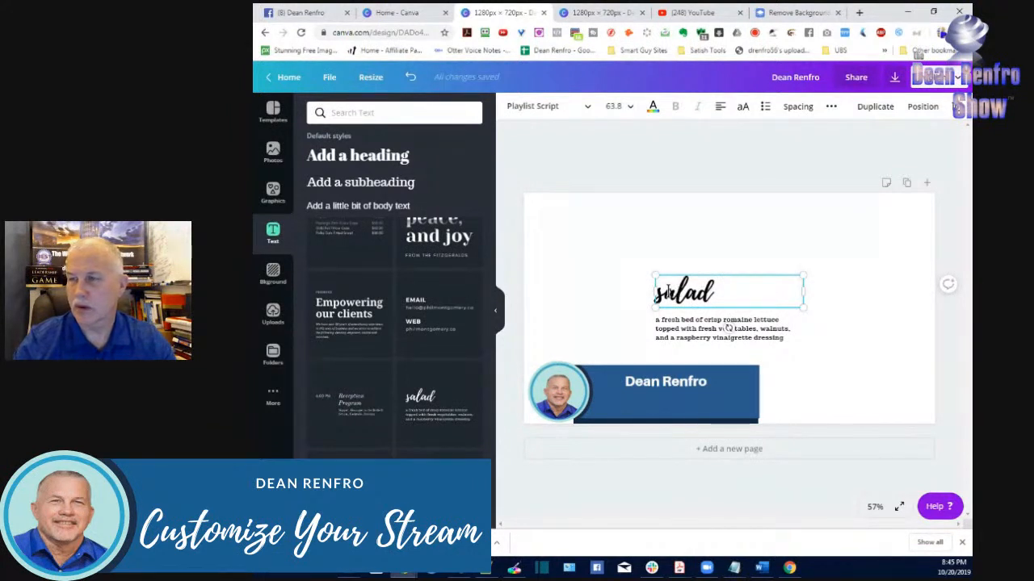
Step: Try again to retype the script heading, and delete the garbled heading lying over the other "salad" text
right_click(667, 290)
left_click(667, 291)
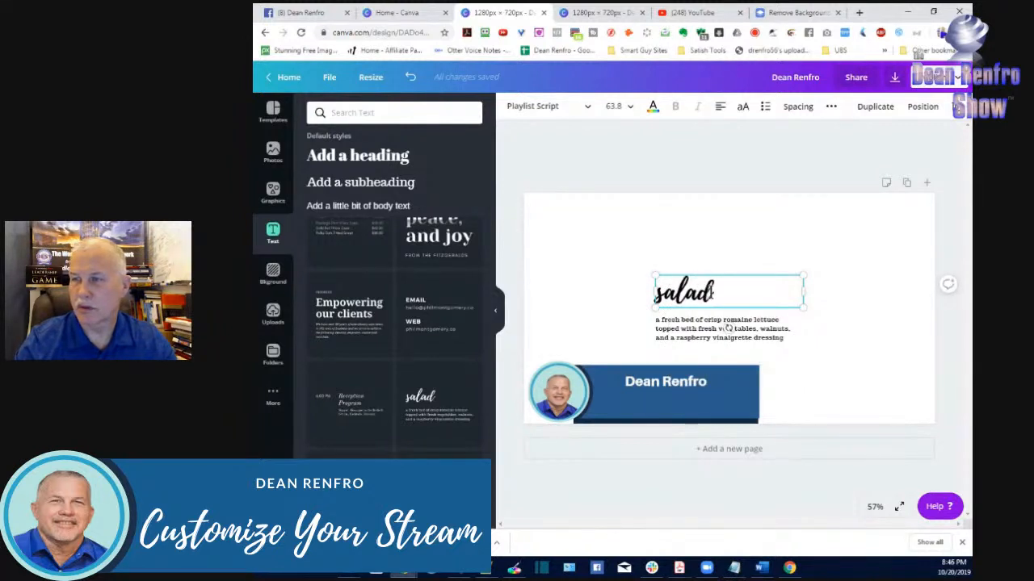
key("ctrl+a")
type("Salad")
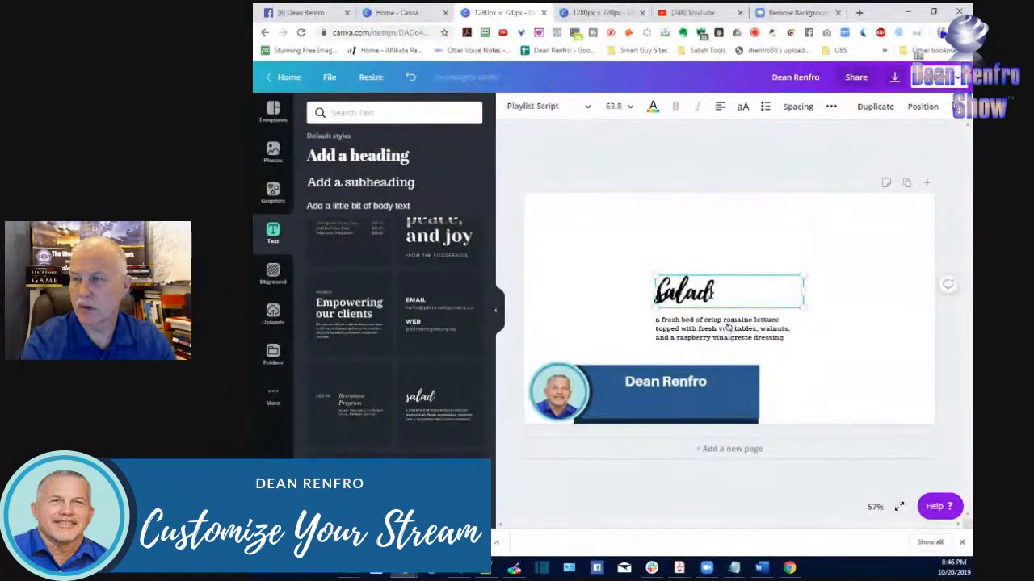
type("zone")
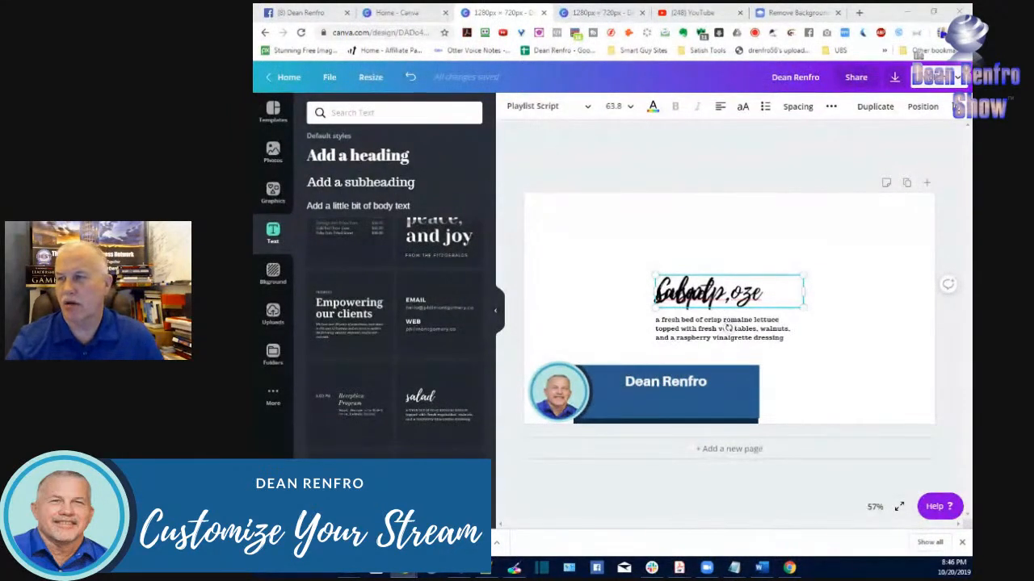
left_click(791, 296)
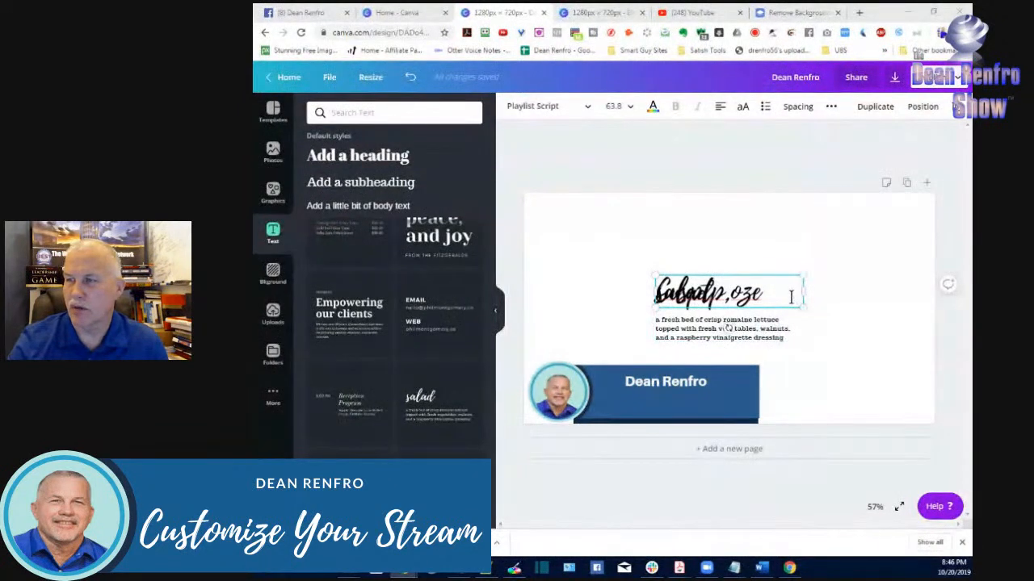
left_click(949, 134)
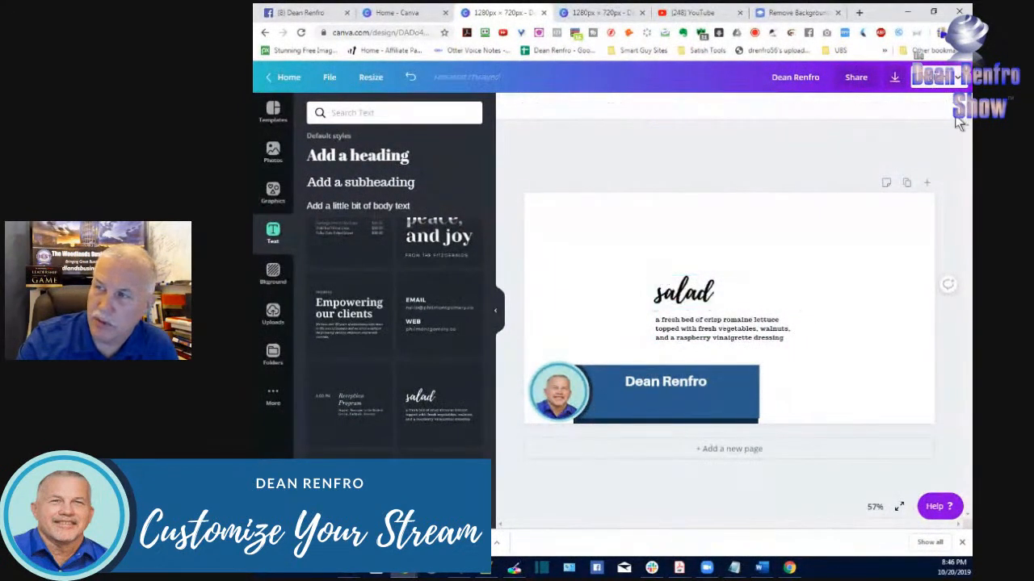
Step: Delete a duplicate salad text group and move the remaining group up and to the right, clear of the standalone heading
left_click(756, 331)
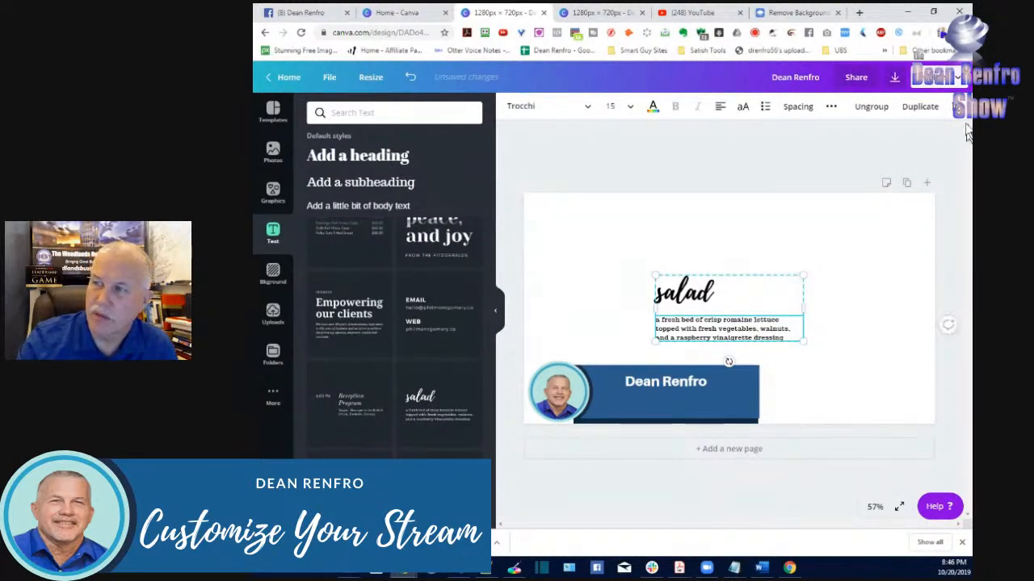
left_click(961, 106)
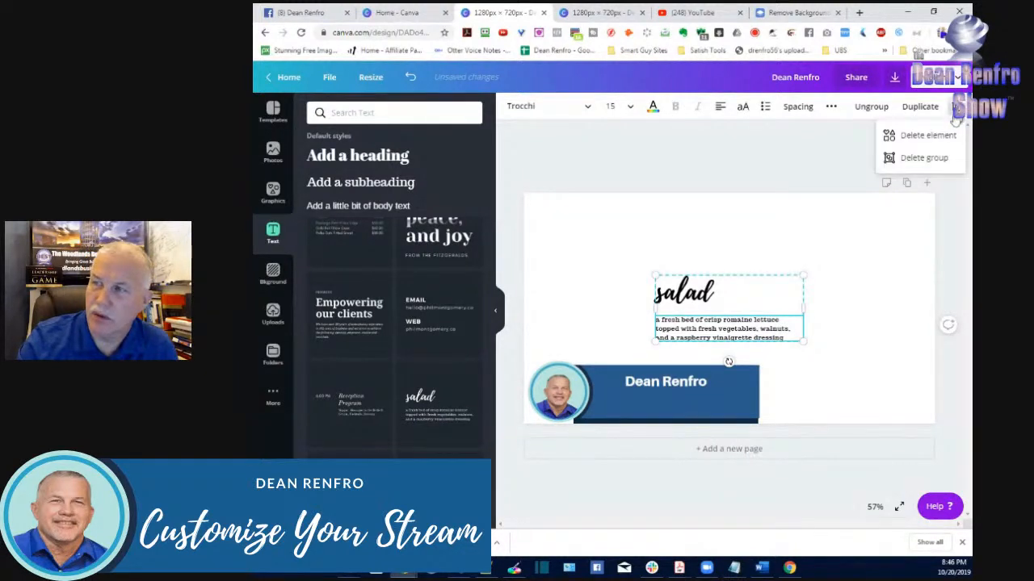
left_click(932, 165)
left_click_drag(773, 334, 847, 265)
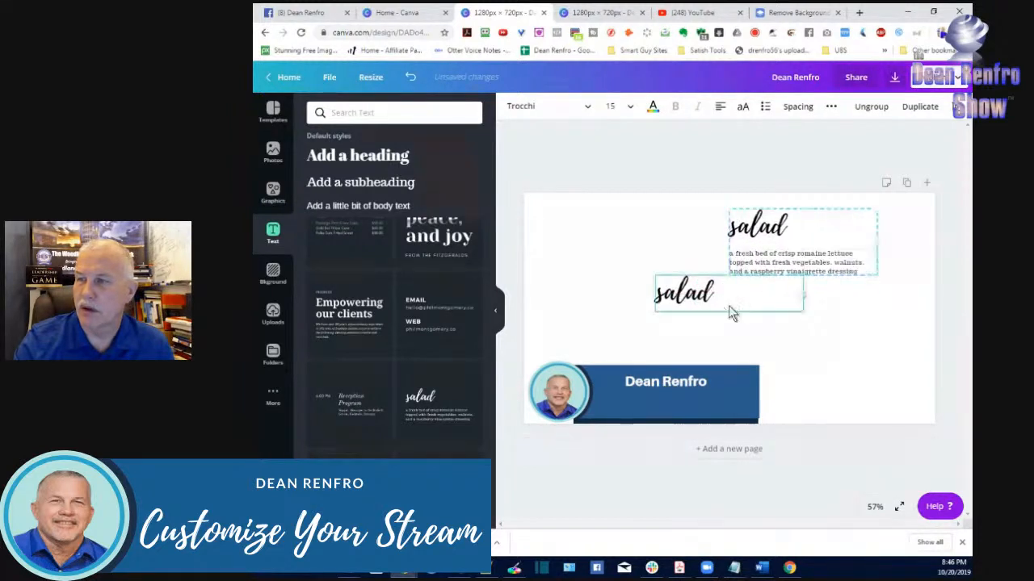
Step: Replace the standalone script heading "salad" with "Customize Your Stream"
left_click(687, 300)
left_click_drag(686, 295, 651, 294)
left_click(715, 295)
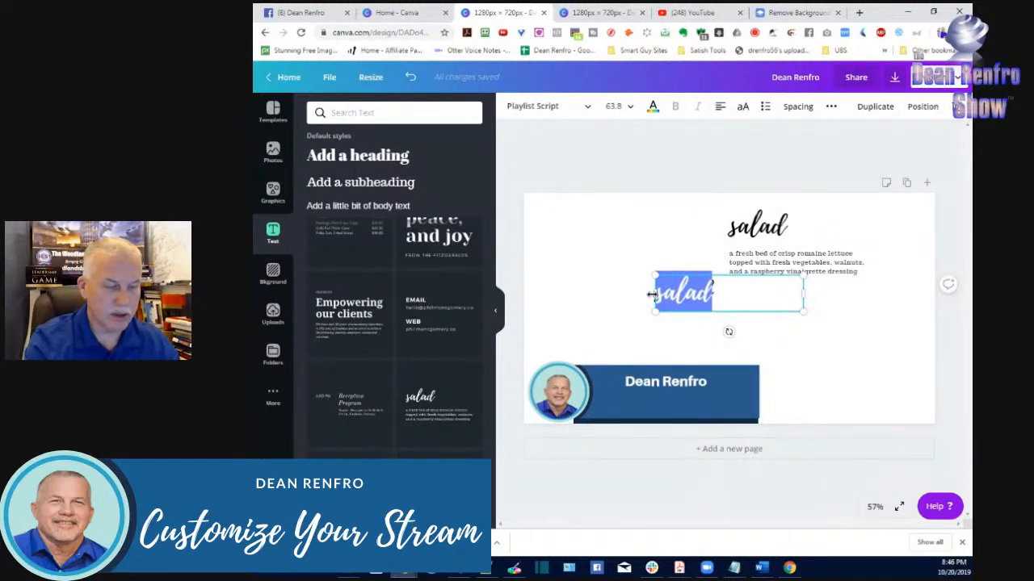
type("Customi")
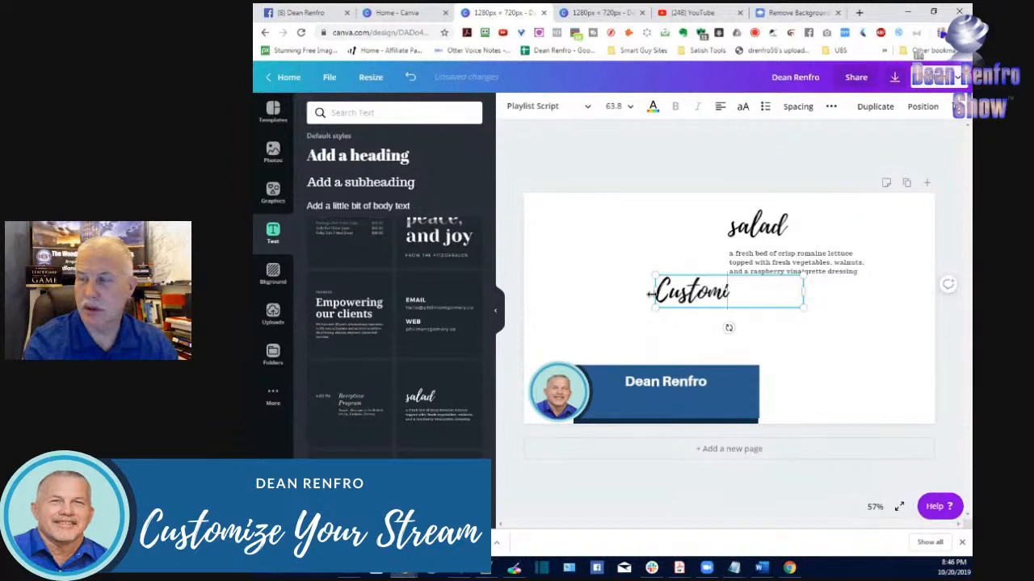
type("ze Your")
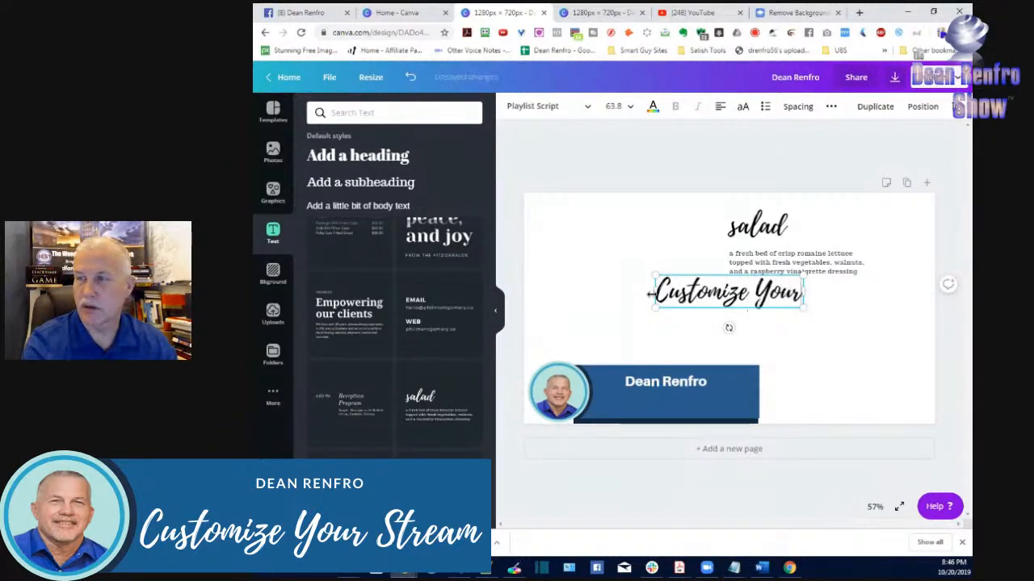
type(" Stream")
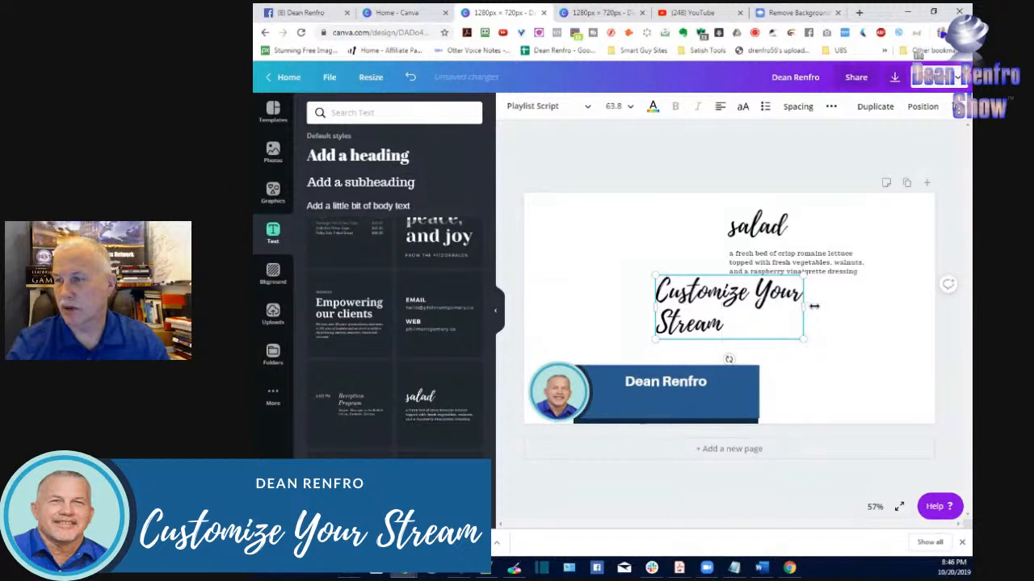
Step: Set the "Customize Your Stream" text size to 48 and widen its box to fit on one line
left_click_drag(814, 306, 820, 305)
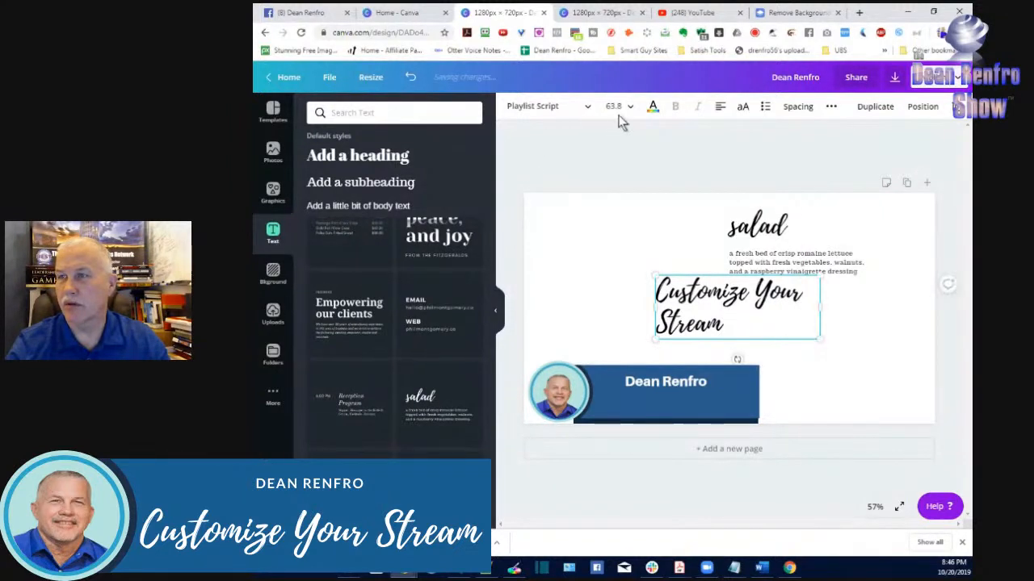
left_click(625, 107)
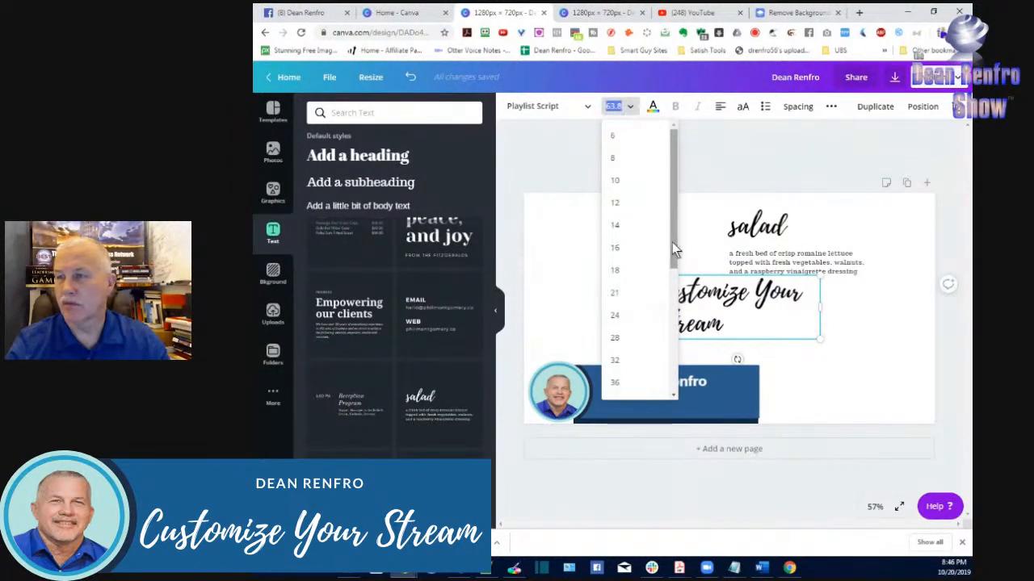
scroll(674, 251, "down", 3)
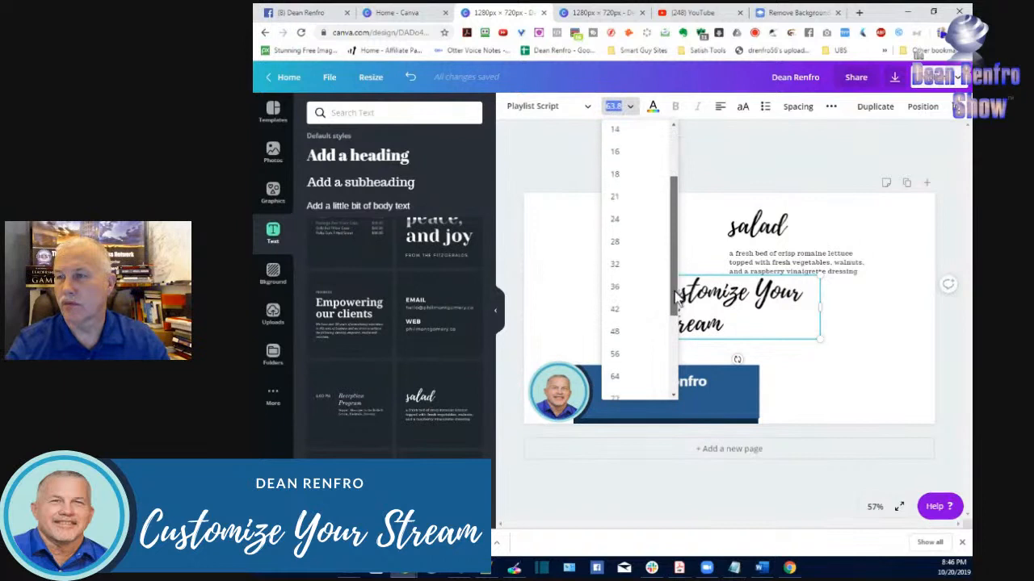
left_click(618, 324)
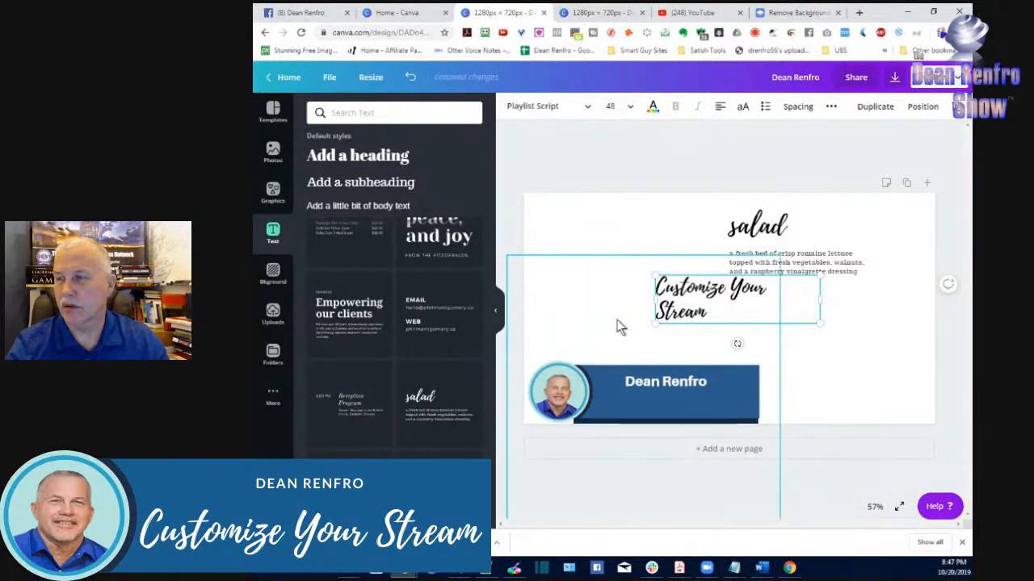
left_click_drag(820, 299, 652, 288)
Step: Color "Customize Your Stream" white and move it onto the blue bar below the presenter's name
left_click(823, 288)
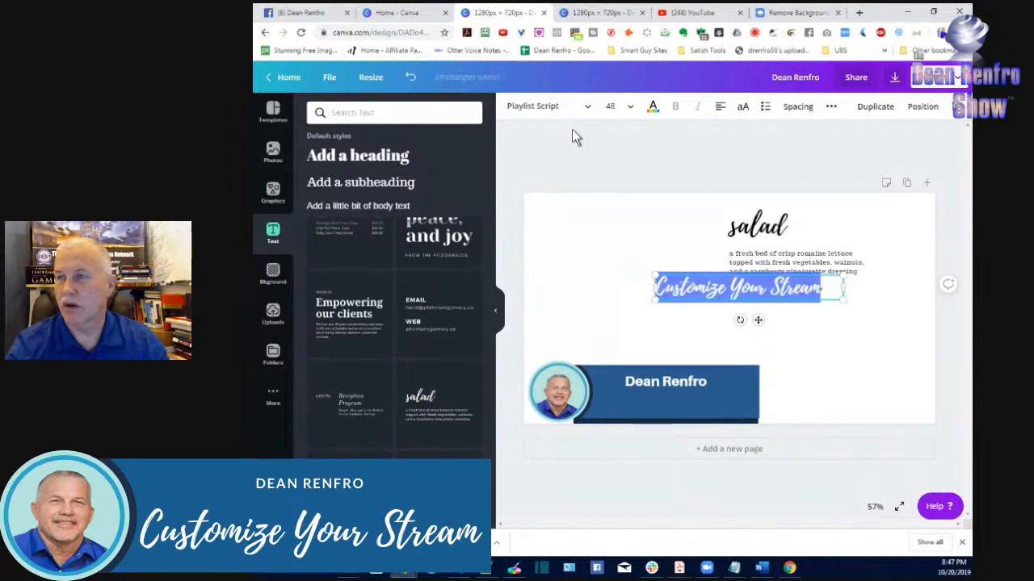
left_click(653, 106)
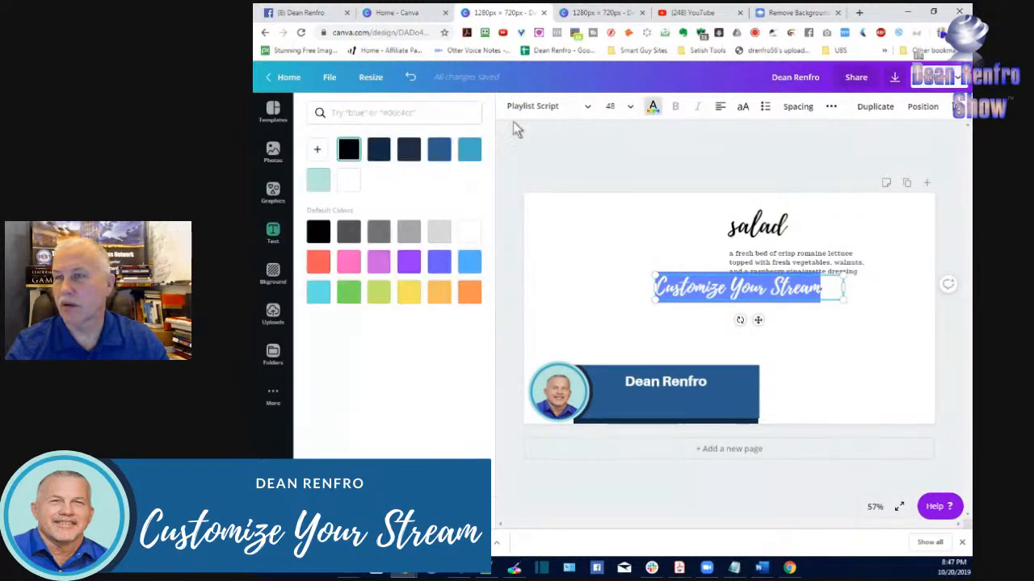
left_click(355, 180)
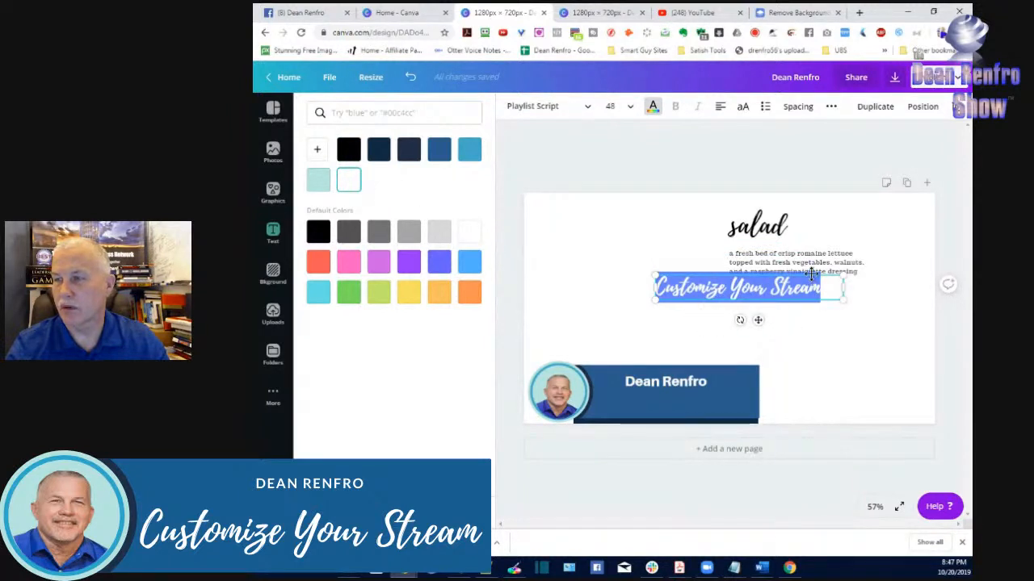
left_click_drag(810, 273, 748, 392)
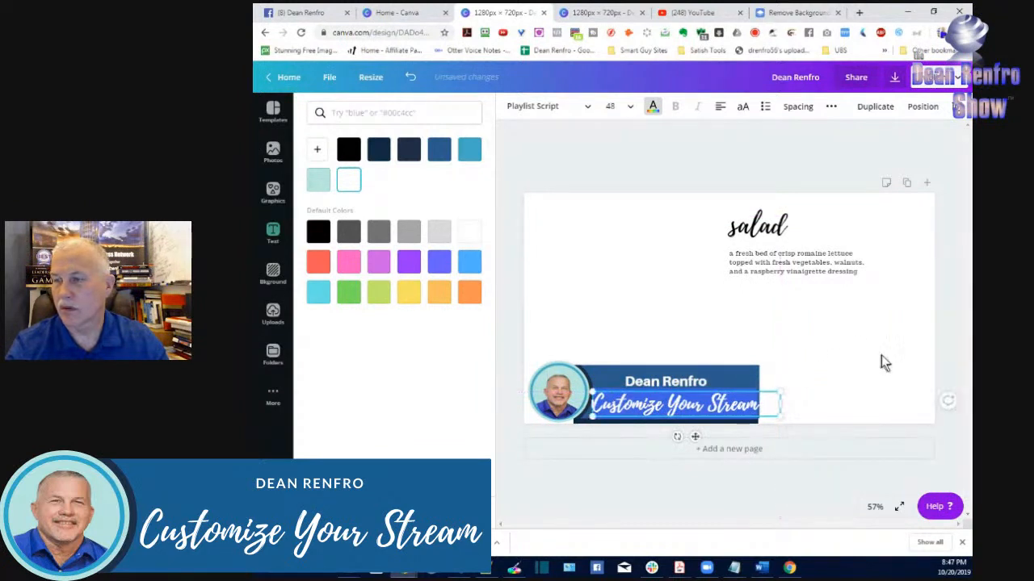
left_click(881, 355)
left_click(737, 405)
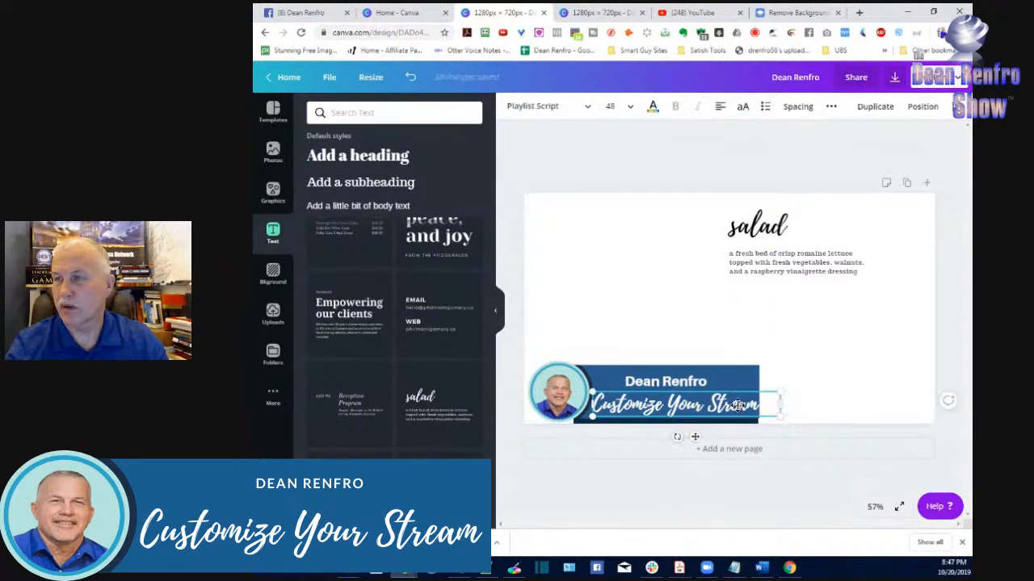
Step: Set the "Customize Your Stream" text size to 42 and nudge it right so it sits within the blue bar
left_click(625, 105)
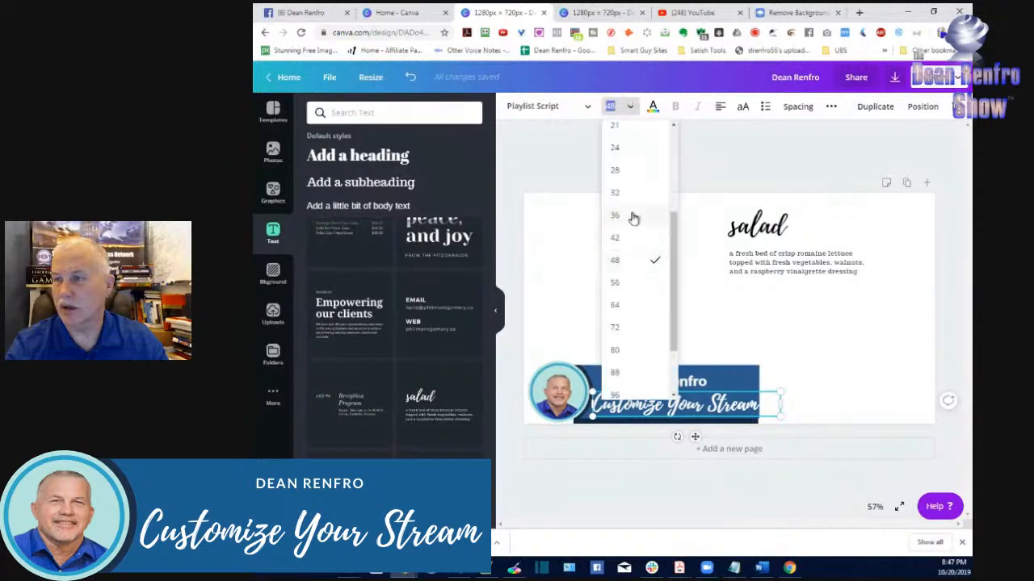
left_click(625, 239)
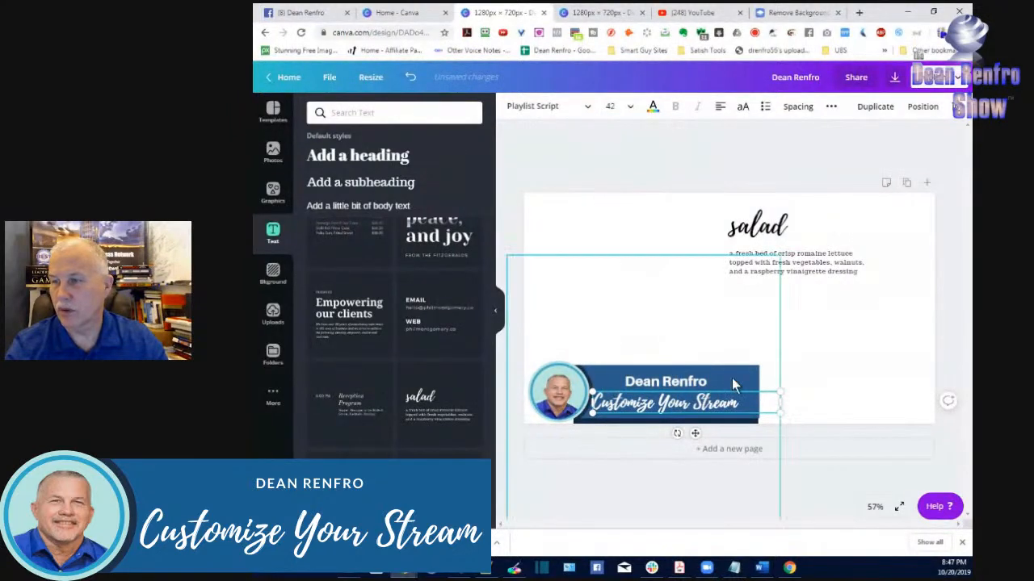
left_click_drag(733, 386, 733, 389)
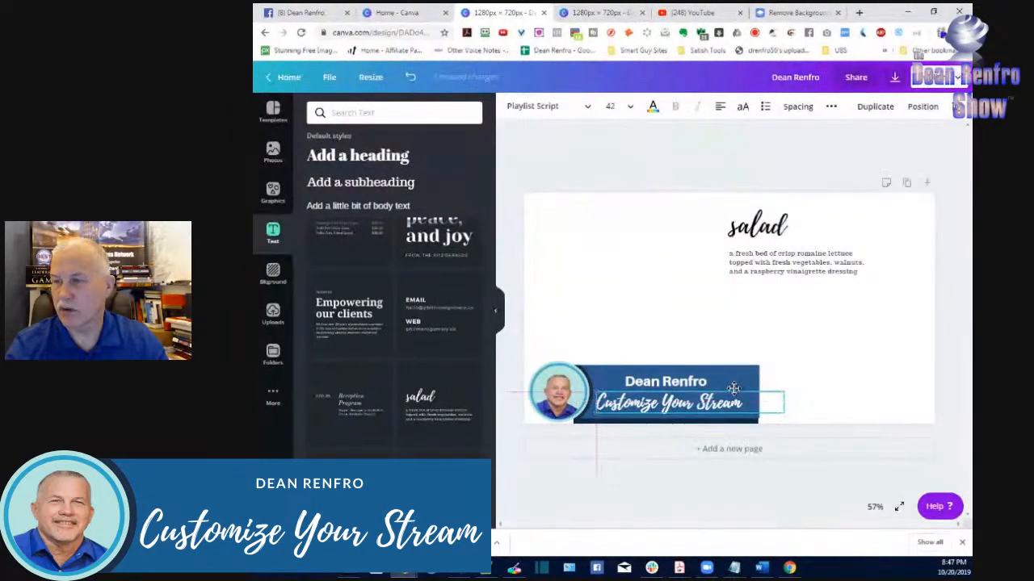
Step: Delete the leftover salad description and its script heading from the upper part of the page
left_click(789, 256)
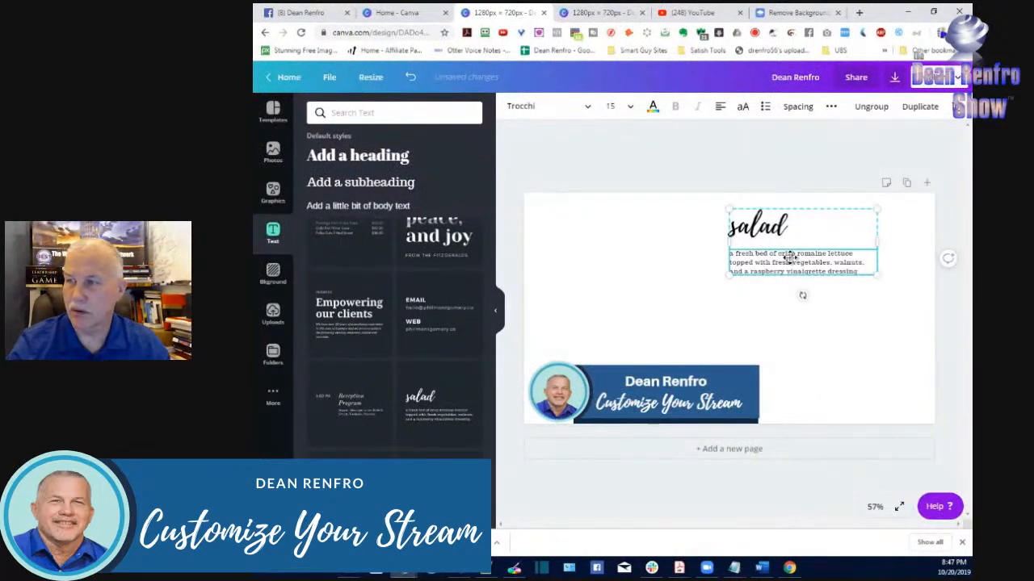
key("Delete")
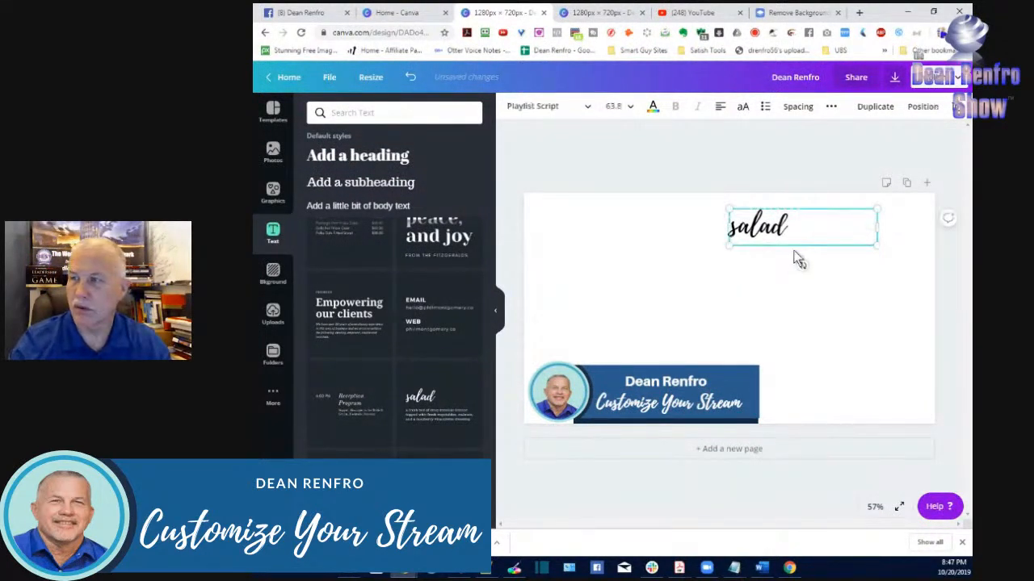
left_click_drag(787, 226, 768, 223)
key("BackSpace")
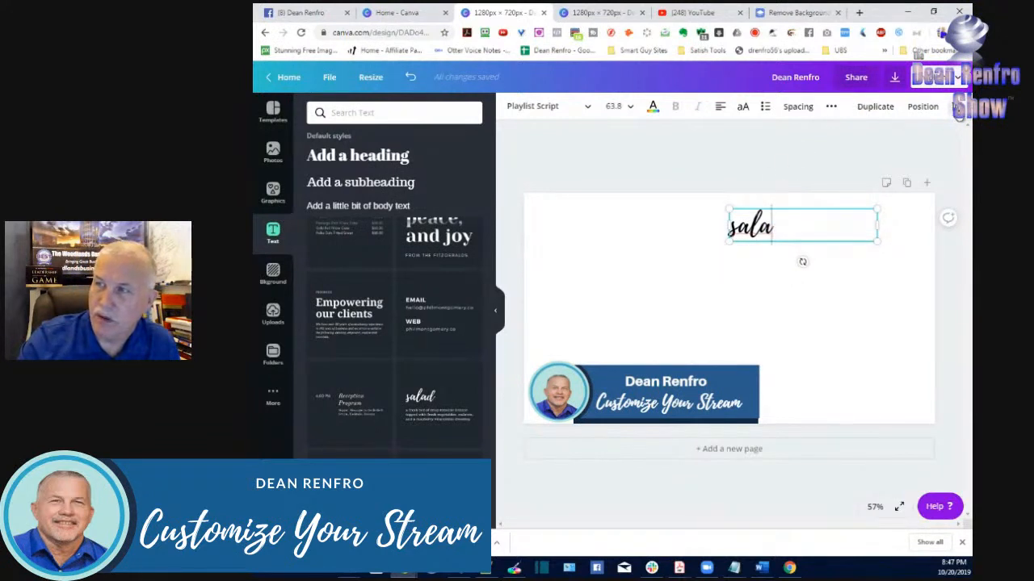
key("Escape")
key("Delete")
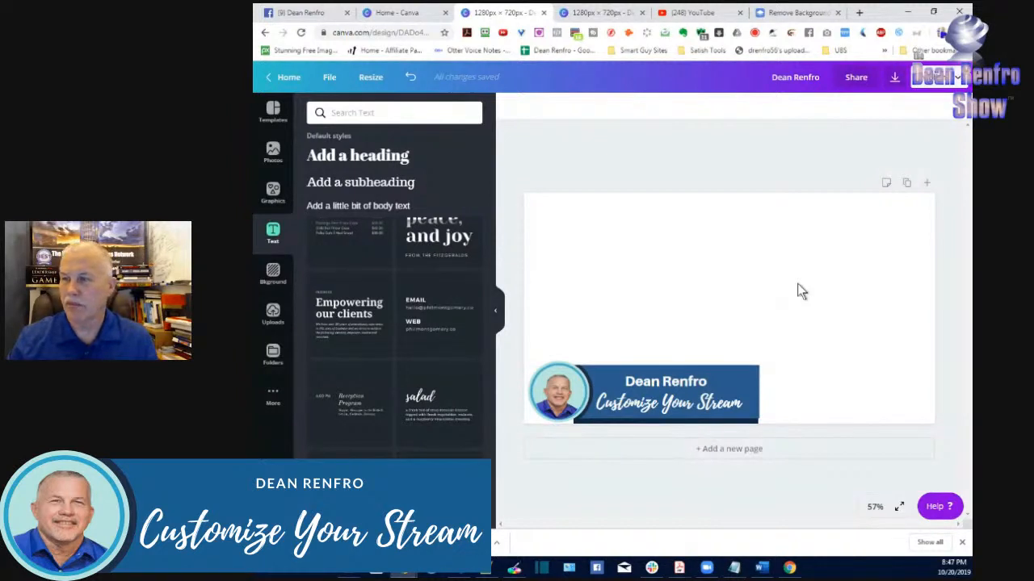
Step: Rename the design by adding "back1" after the presenter's name in its title
left_click(824, 76)
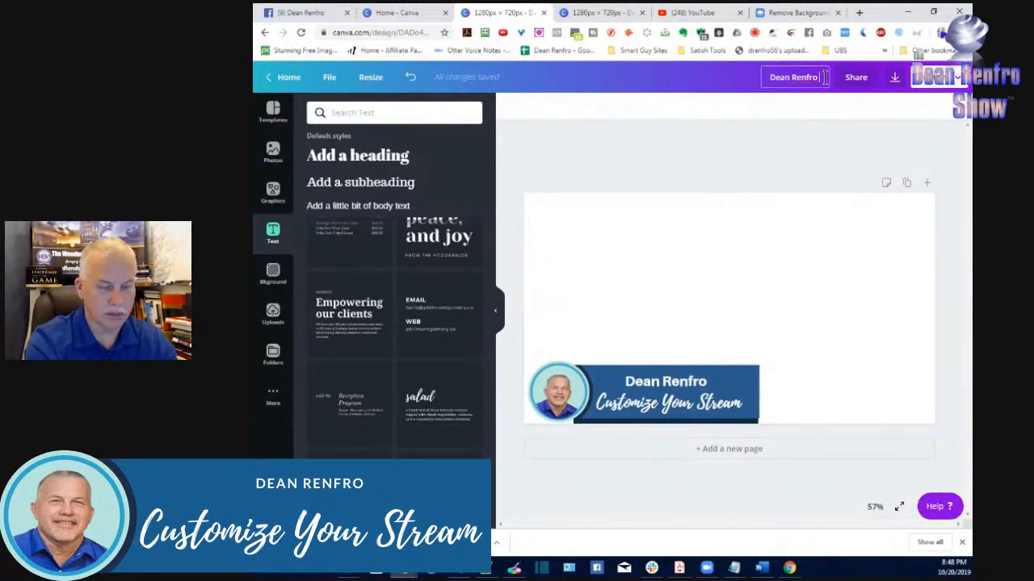
type("back")
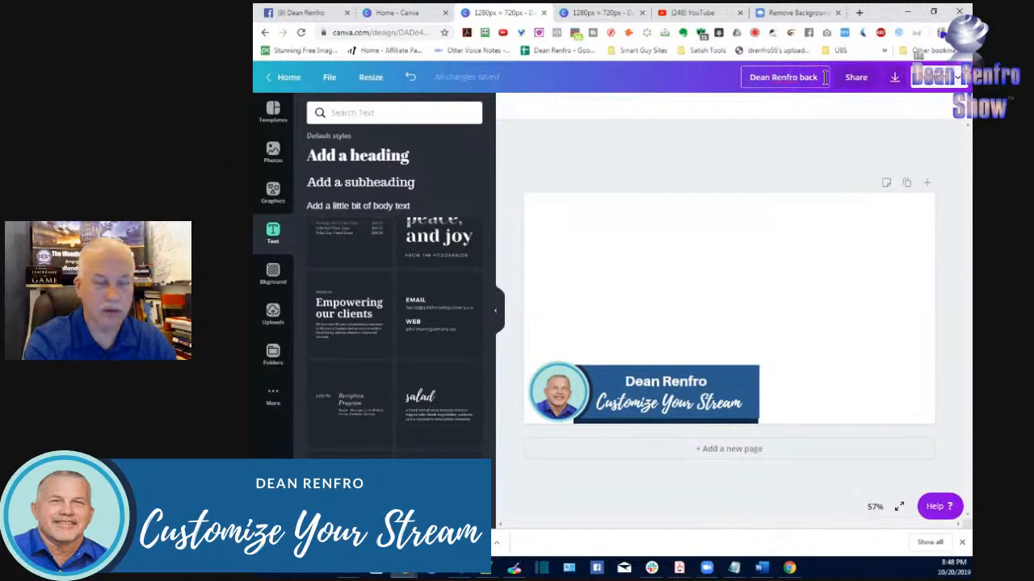
type("1")
key("Return")
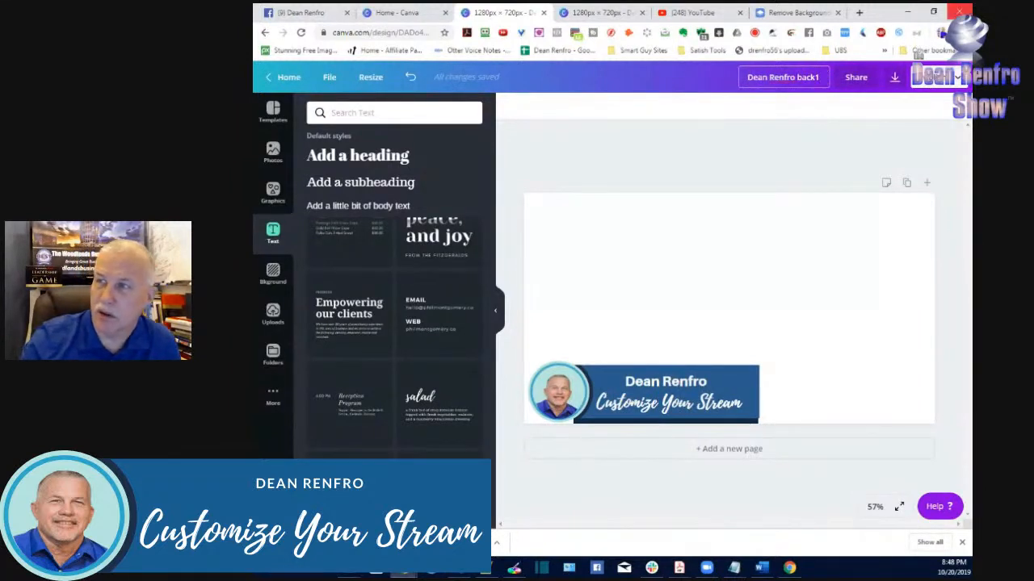
Step: Try to download the banner design as a PNG with a transparent background
left_click(956, 79)
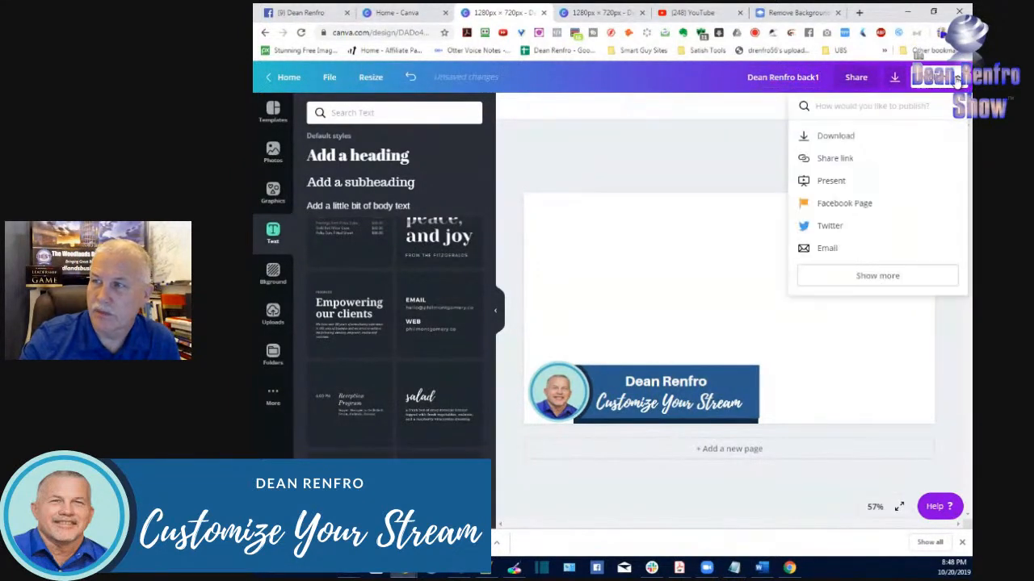
left_click(834, 139)
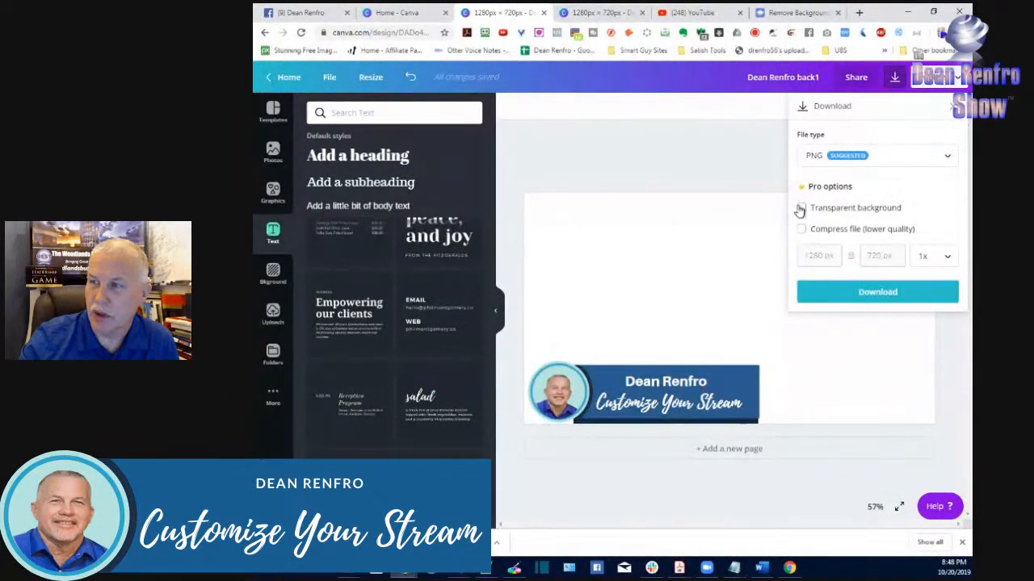
left_click(863, 293)
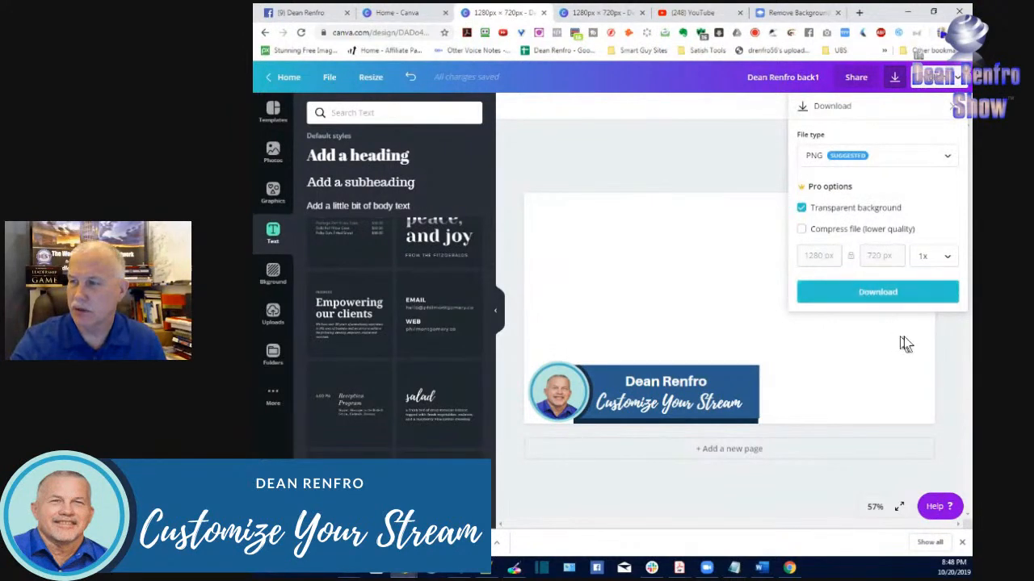
left_click(906, 297)
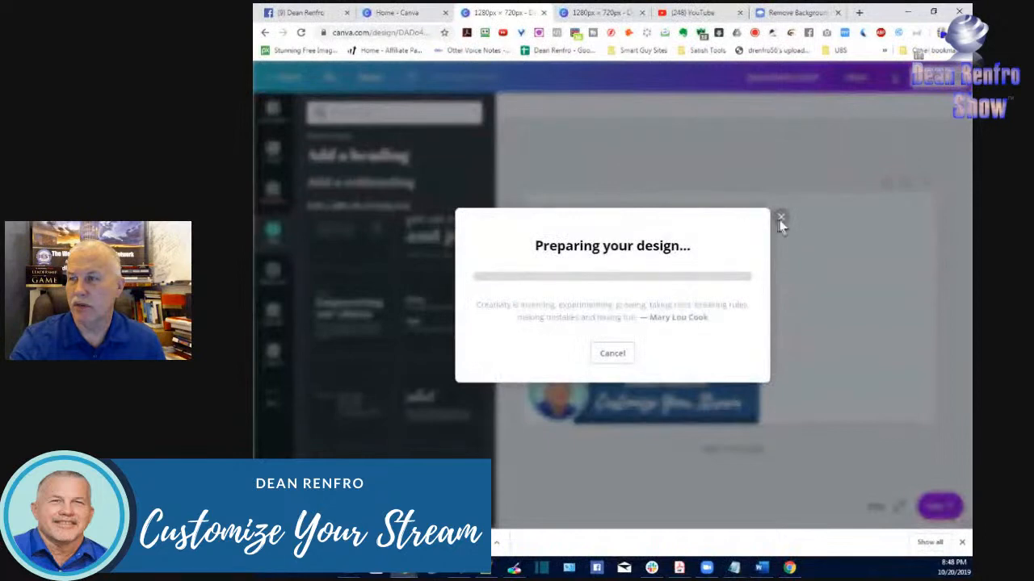
left_click(781, 219)
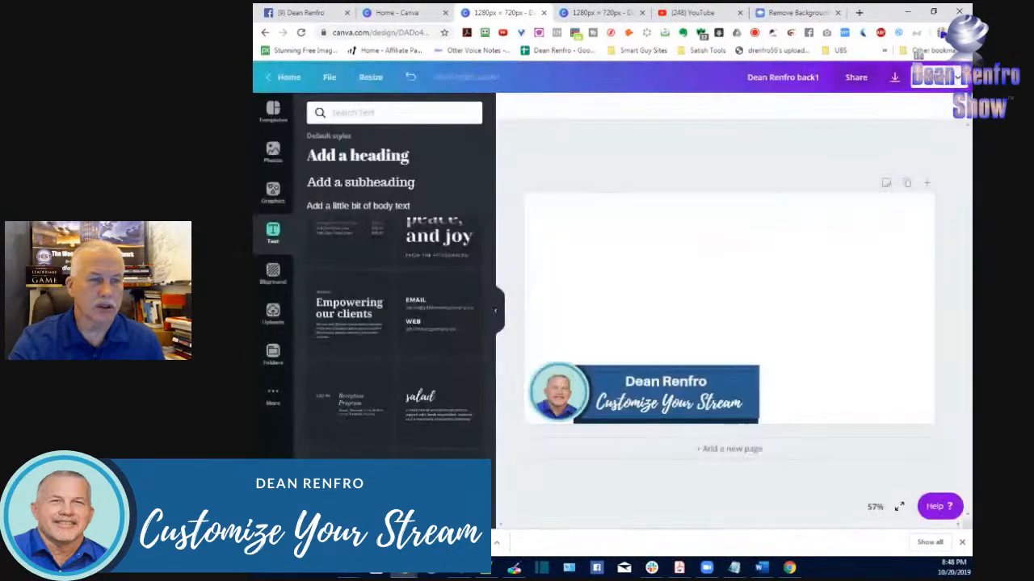
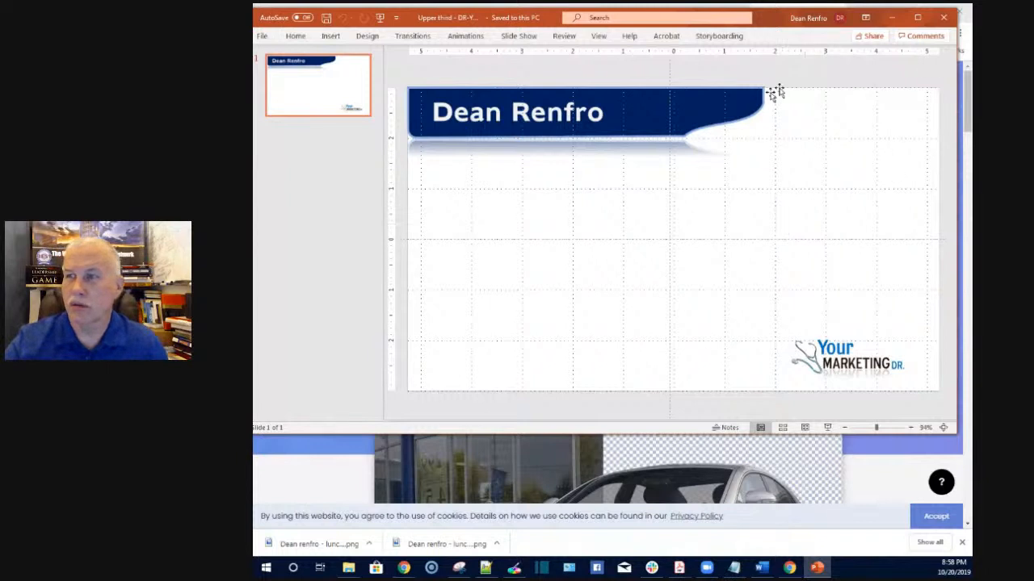
Step: Nudge the full-slide banner picture in PowerPoint and try to save the slide as a PNG under its existing name in Pictures
left_click(623, 129)
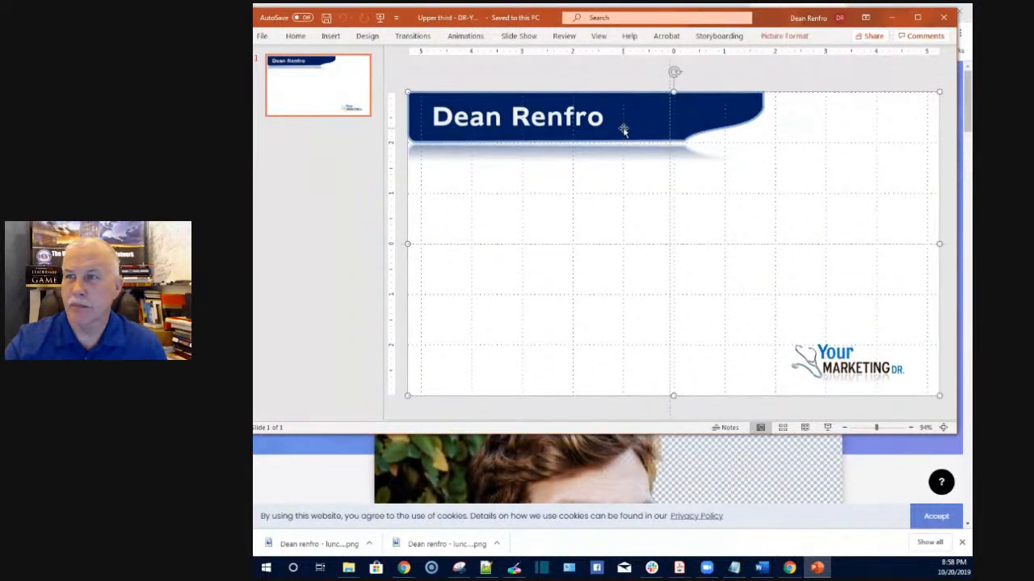
mouse_move(623, 127)
left_mouse_down()
mouse_move(624, 238)
mouse_move(627, 185)
mouse_move(648, 134)
mouse_move(622, 126)
left_mouse_up()
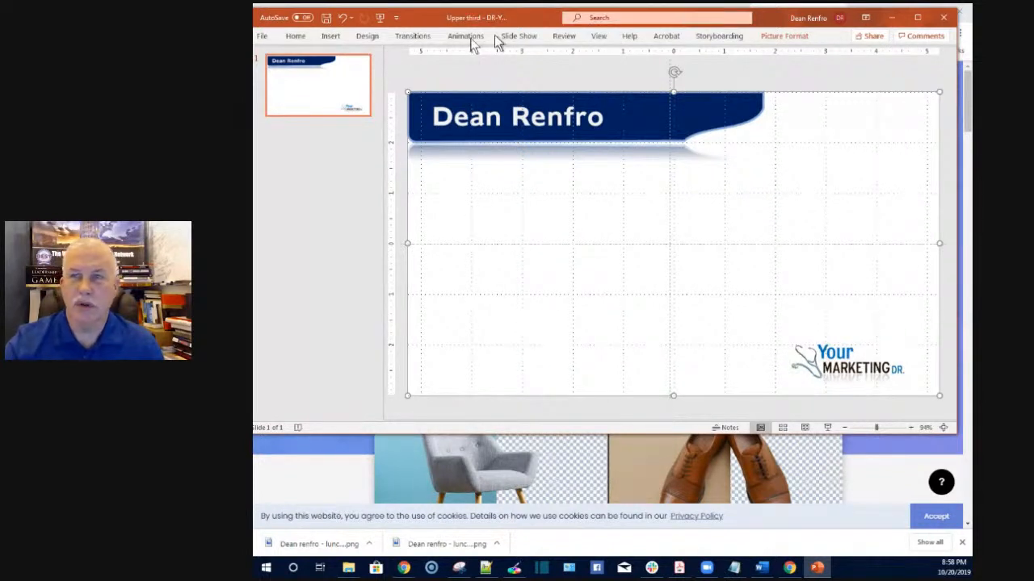
left_click(262, 38)
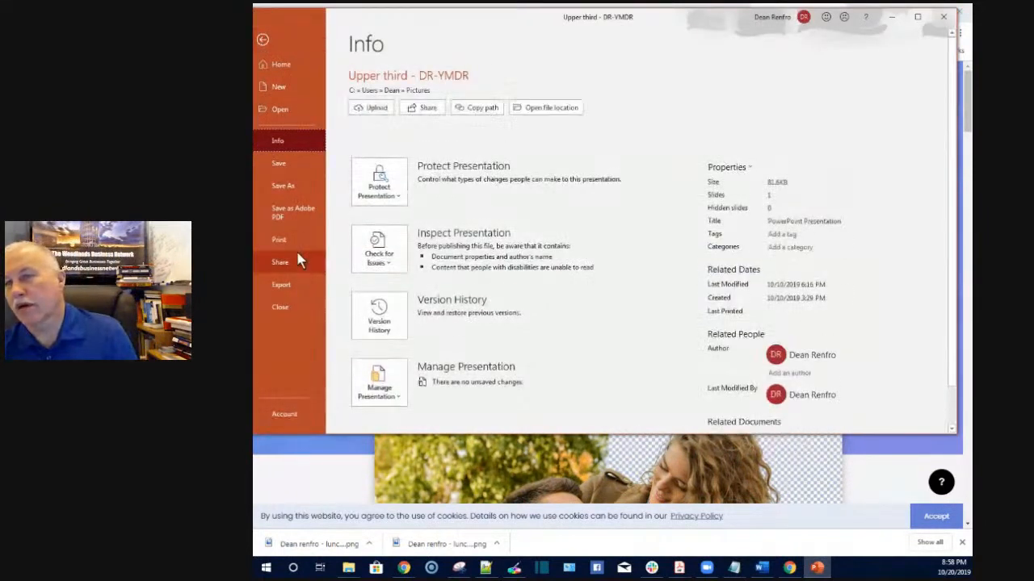
left_click(294, 192)
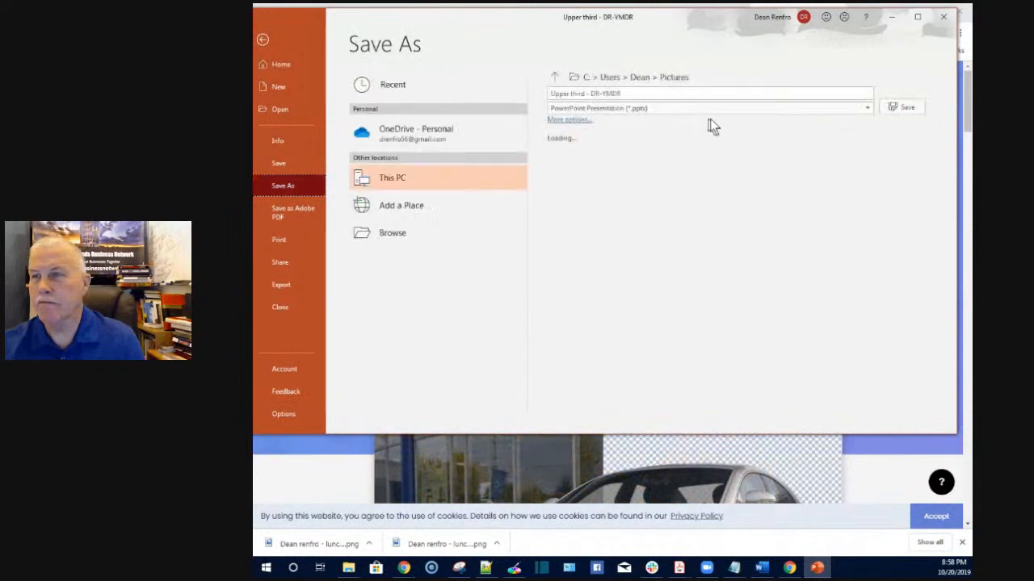
left_click(870, 110)
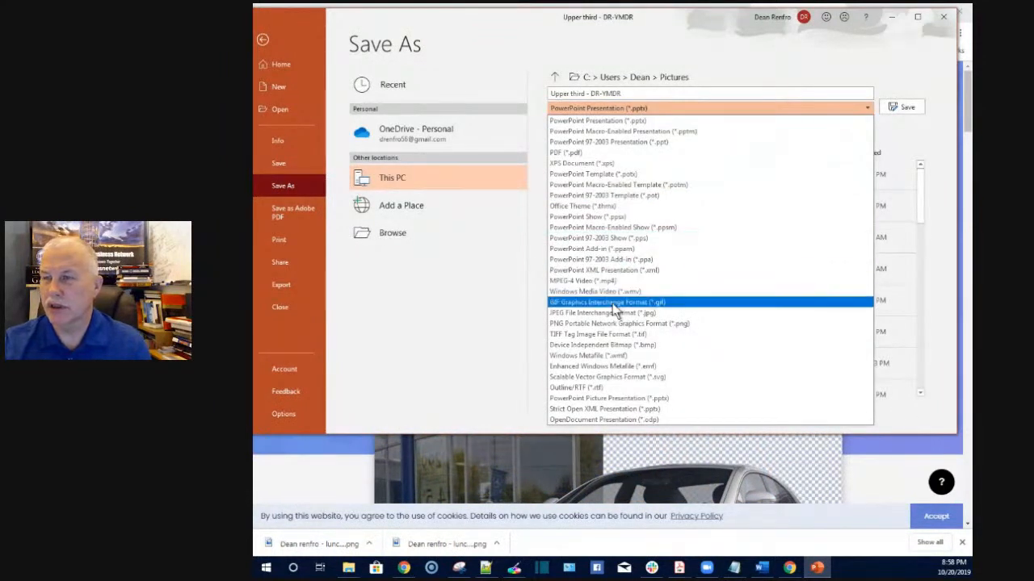
key("Escape")
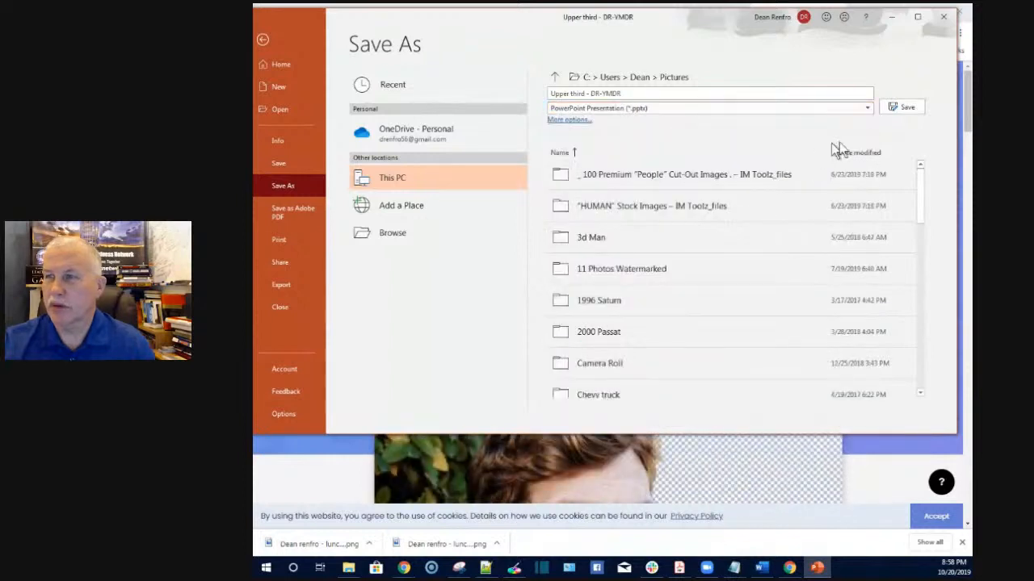
left_click(903, 106)
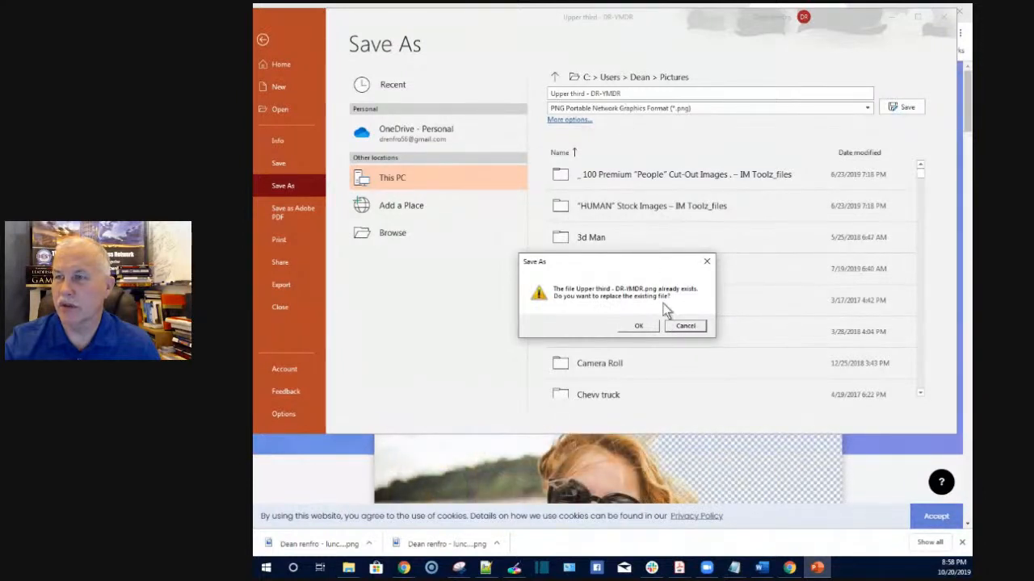
left_click(672, 326)
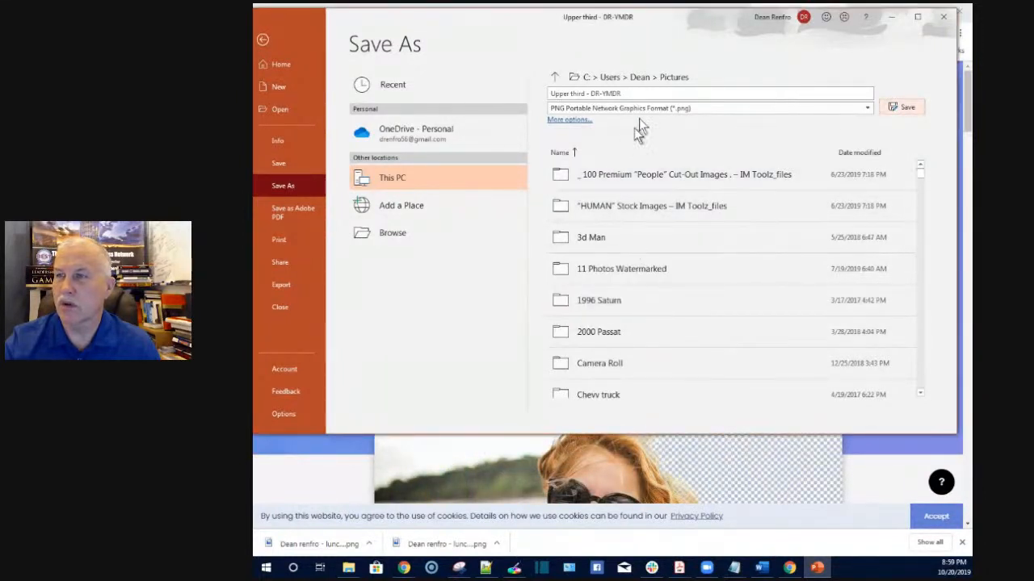
Step: Name the PNG copy "Upper third - DR-YMDR2" and export only the current slide
left_click(628, 95)
left_click(628, 95)
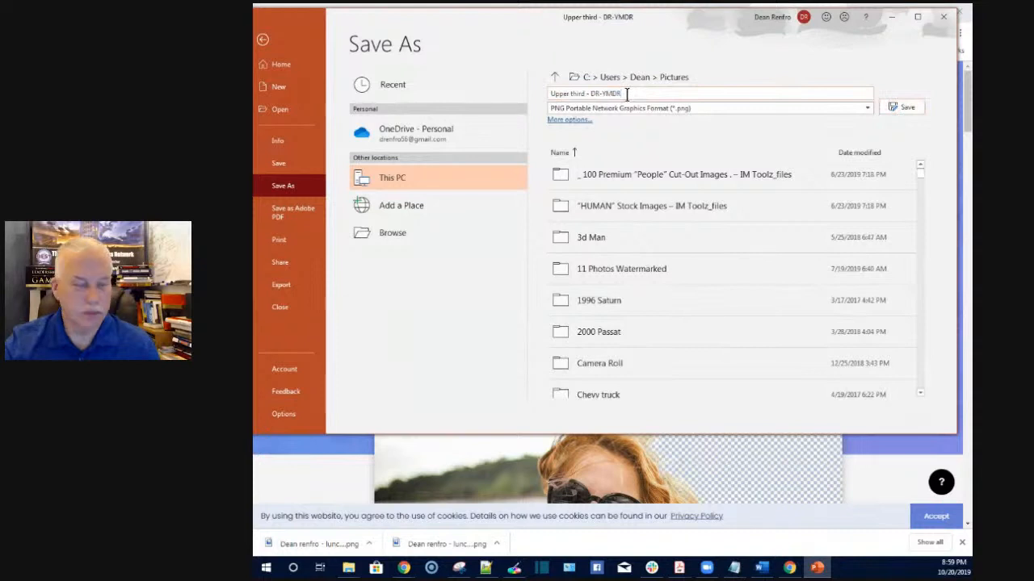
left_click(897, 108)
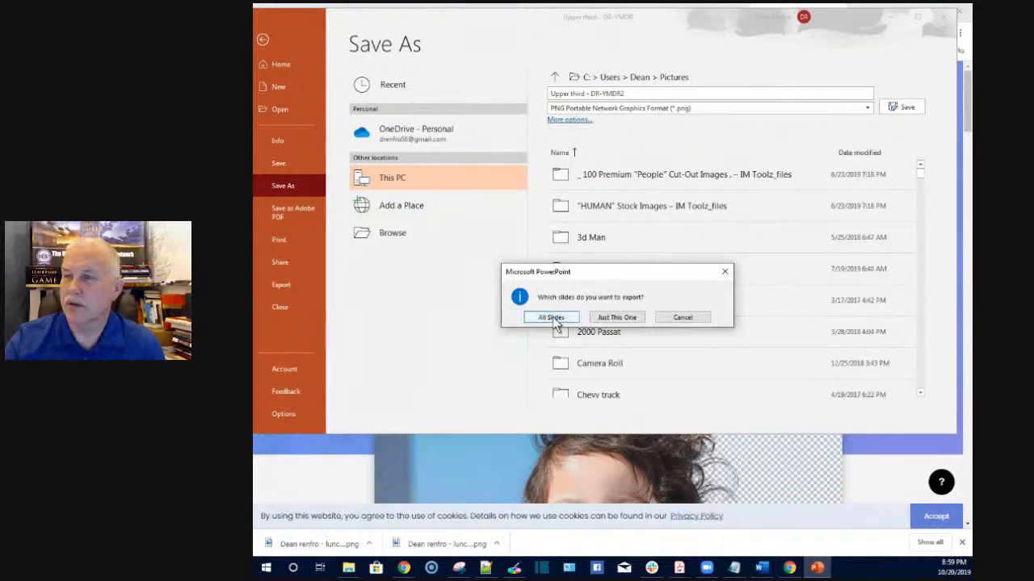
left_click(617, 321)
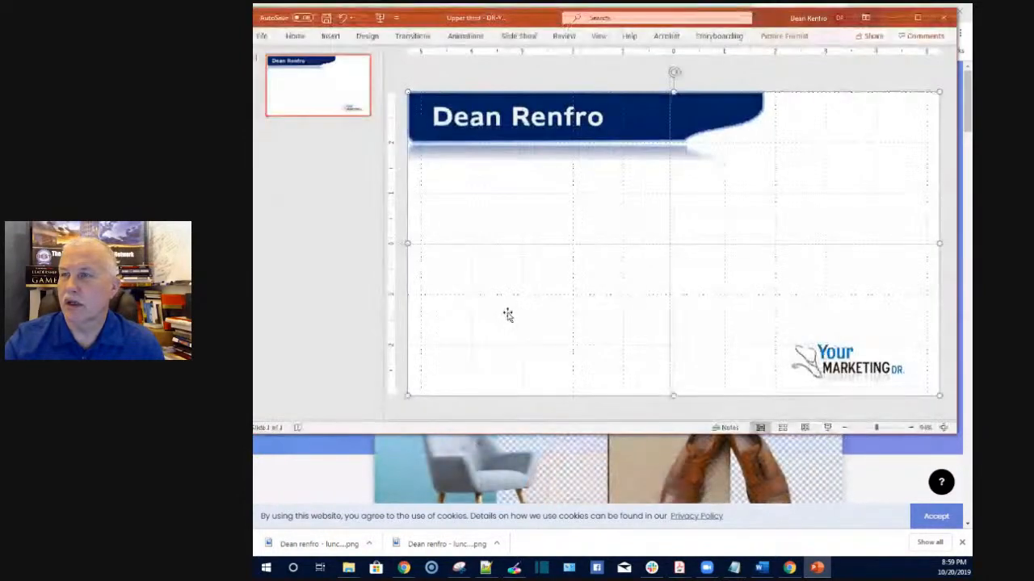
Step: Switch to remove.bg, start selecting a photo for upload and look through the Pictures folder for the exported slide image
left_click(892, 17)
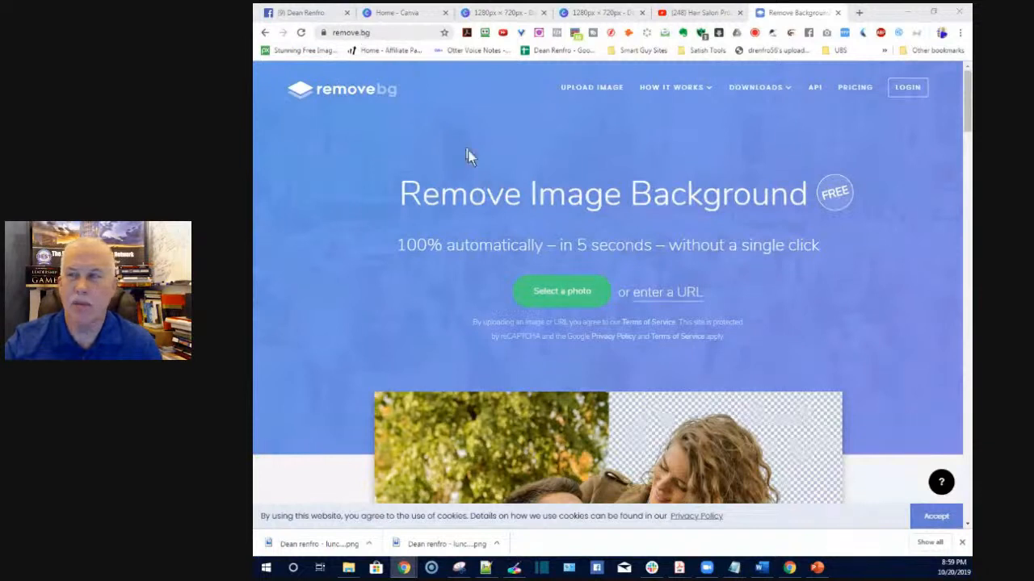
left_click(567, 300)
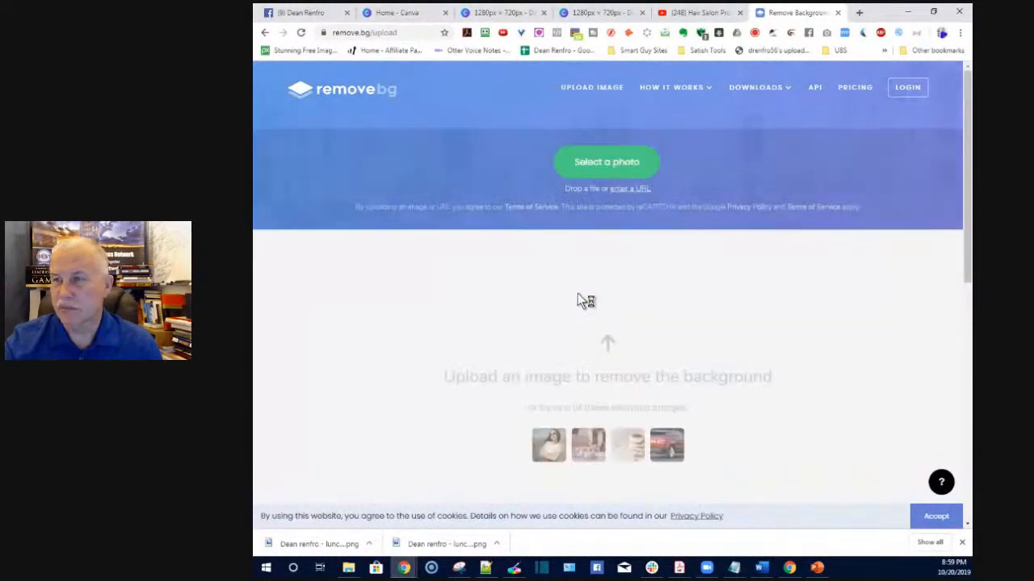
left_click(601, 164)
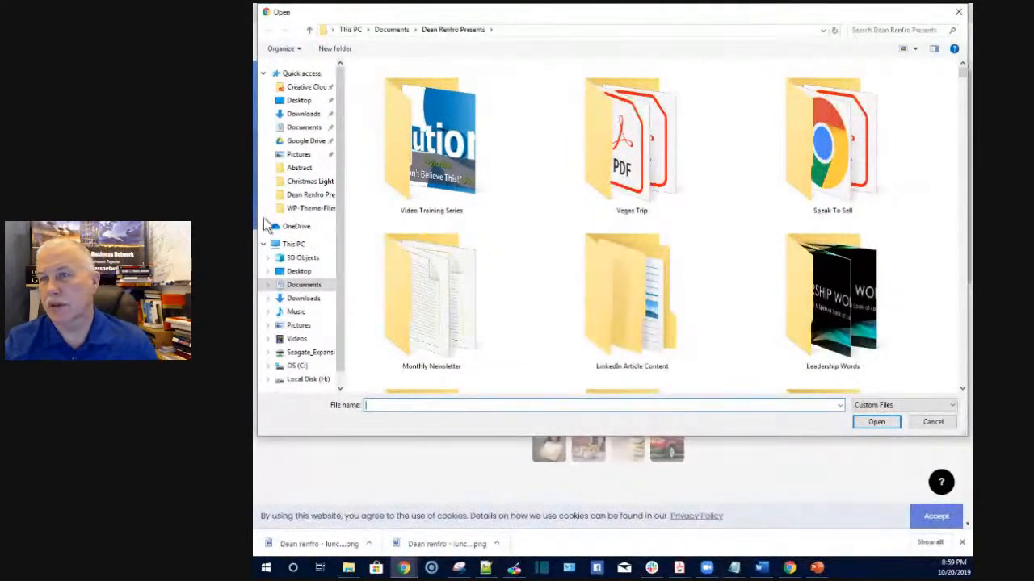
left_click(300, 156)
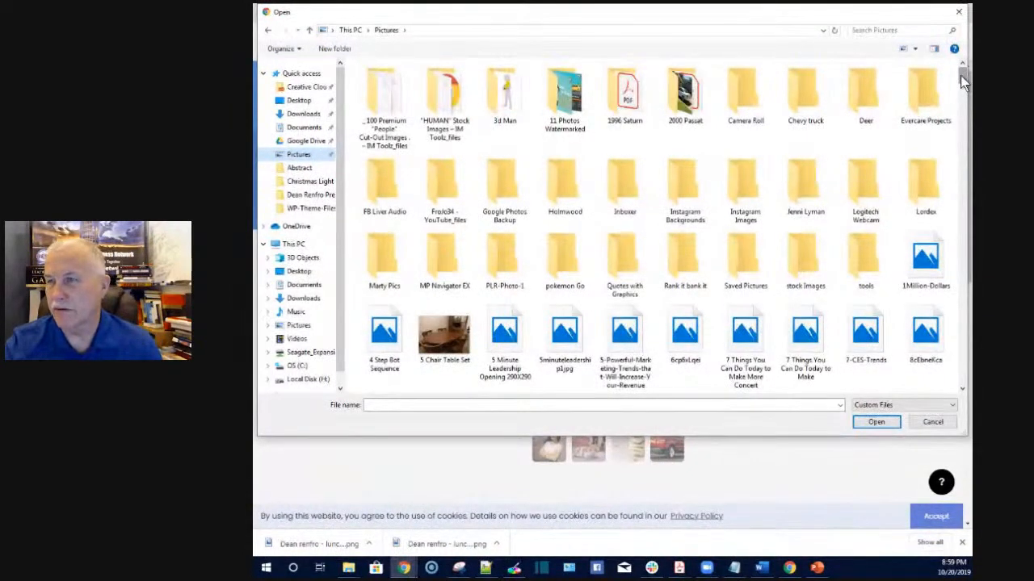
left_click_drag(960, 75, 961, 122)
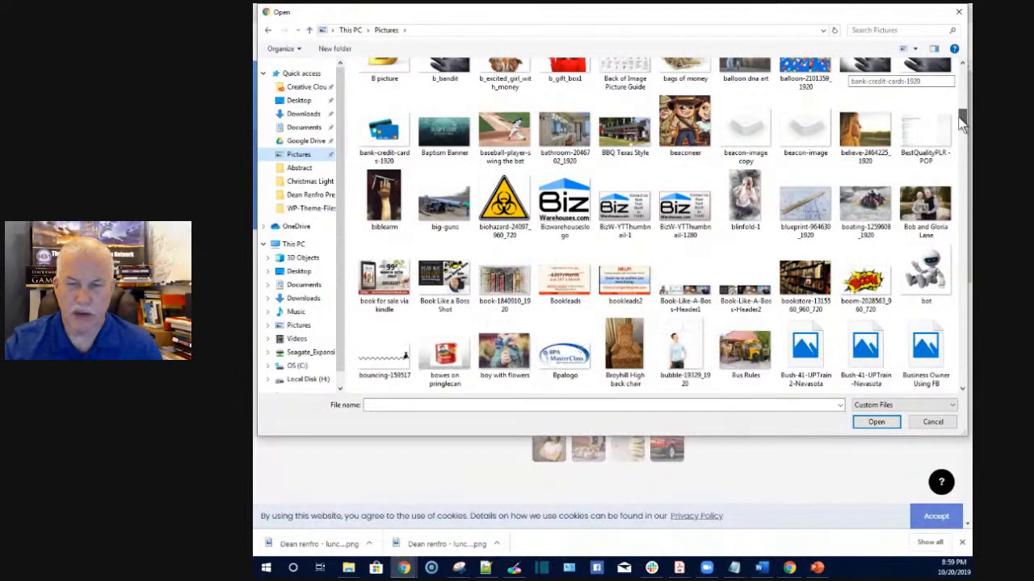
scroll(961, 121, "down", 1)
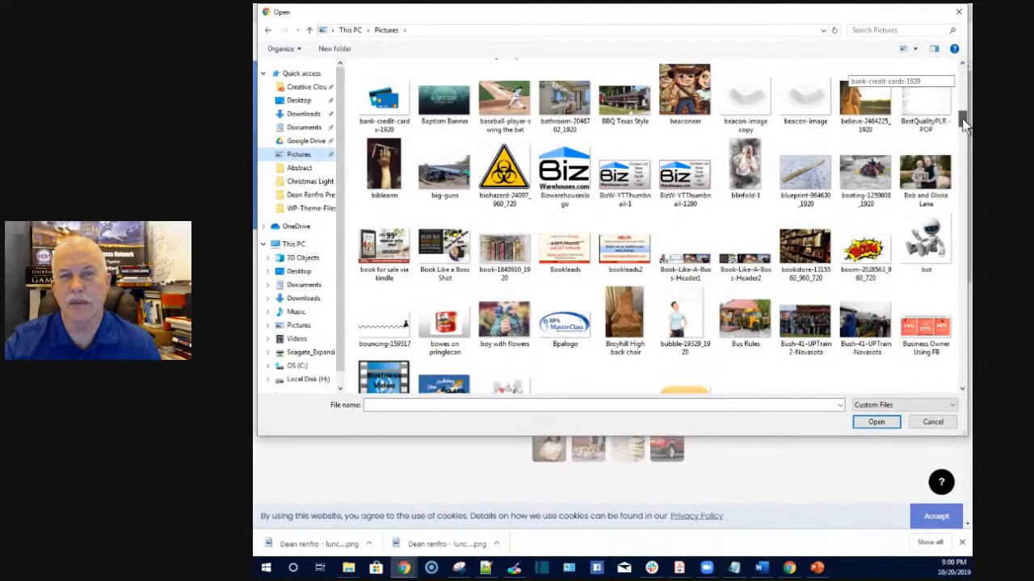
left_click_drag(962, 119, 962, 142)
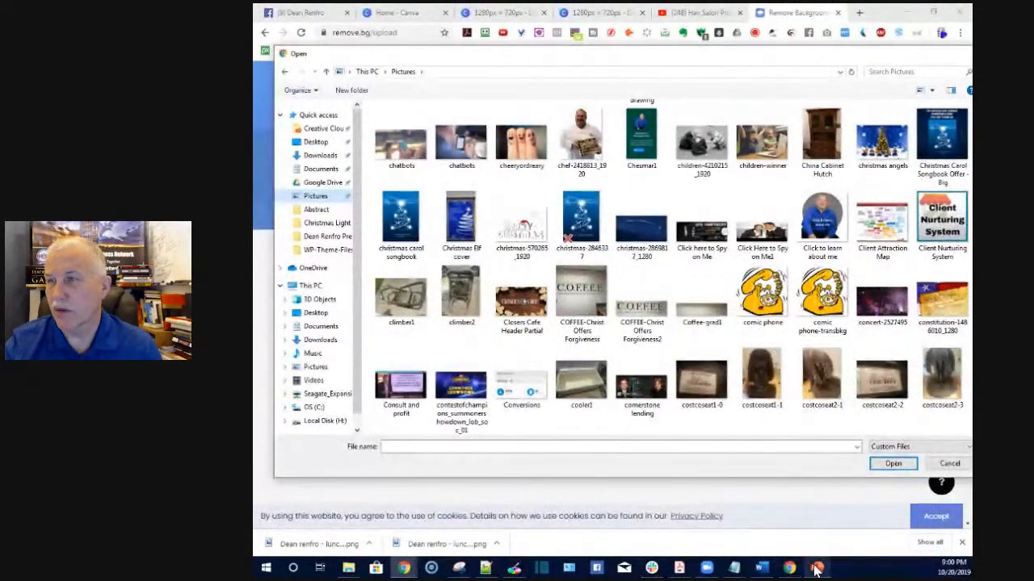
Step: Check the slide file's name in PowerPoint, upload "Upper third - DR-YMDR2" from Pictures to remove.bg, and dismiss the background-removal result
left_click(817, 568)
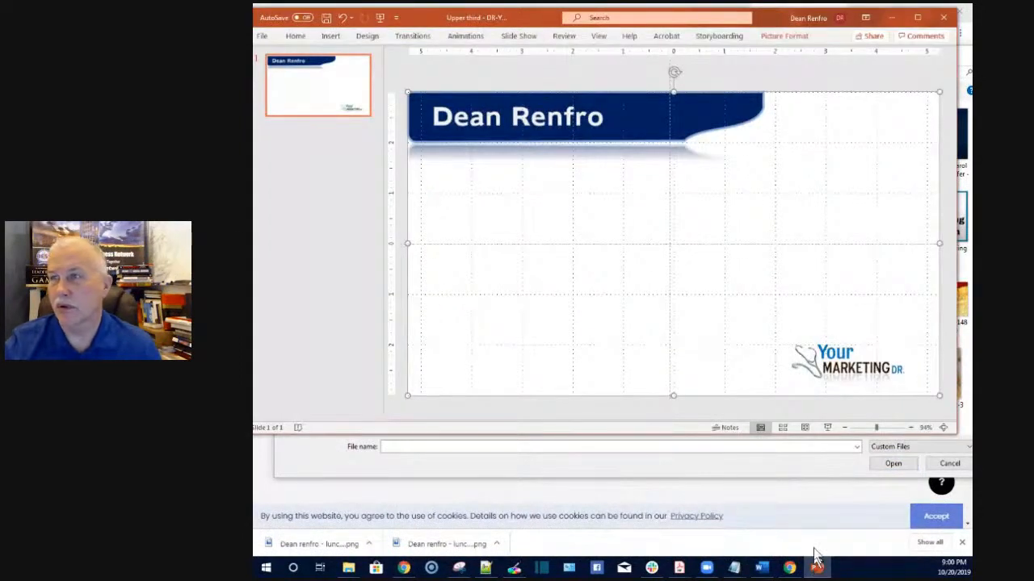
left_click(895, 16)
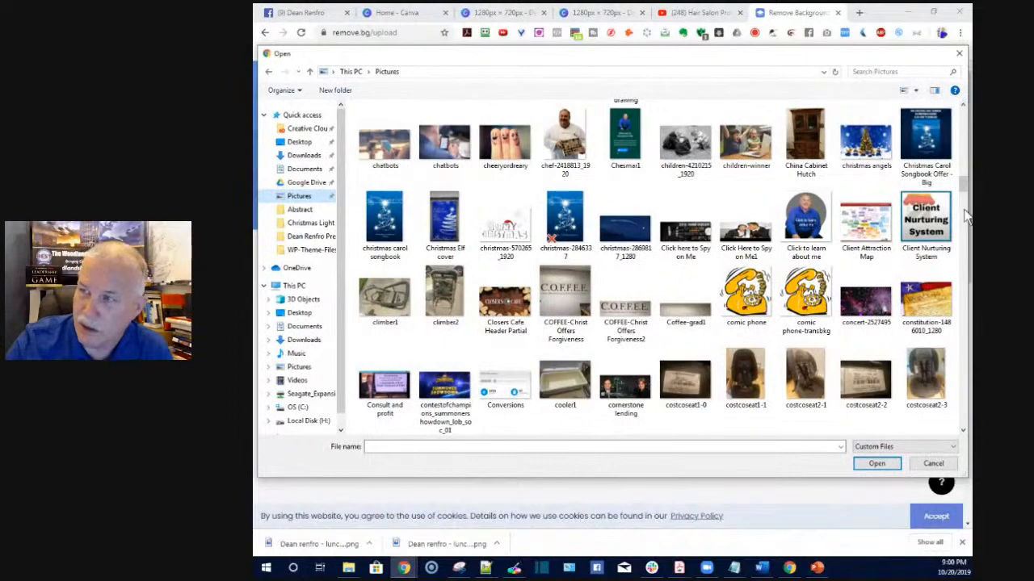
left_click_drag(964, 193, 965, 407)
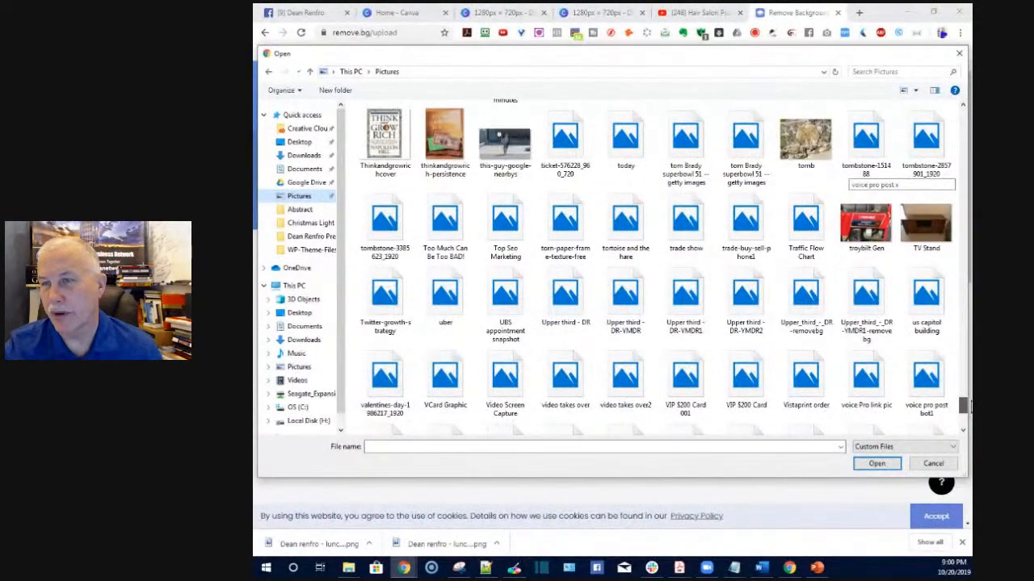
left_click_drag(969, 408, 970, 414)
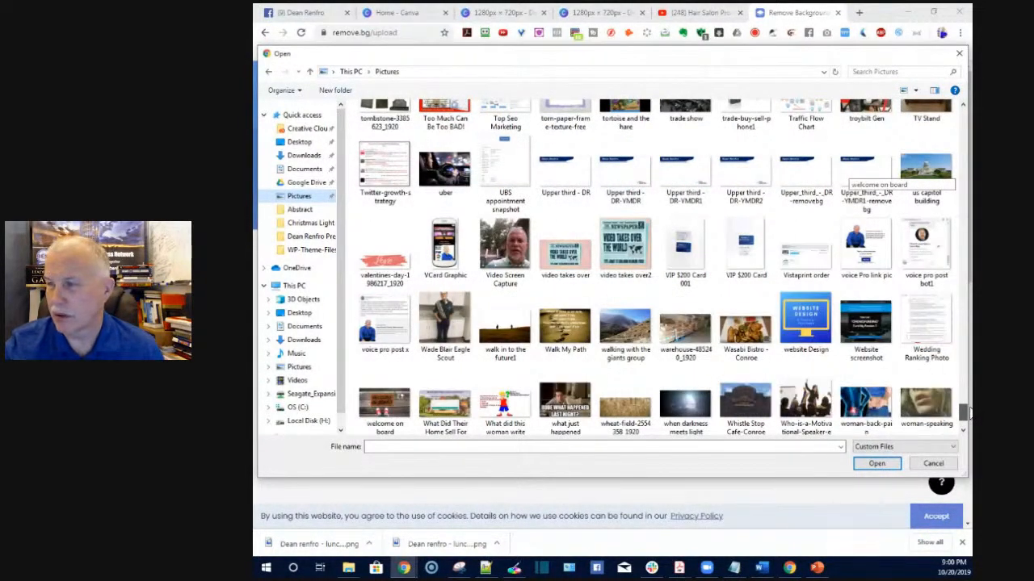
left_click_drag(968, 412, 968, 408)
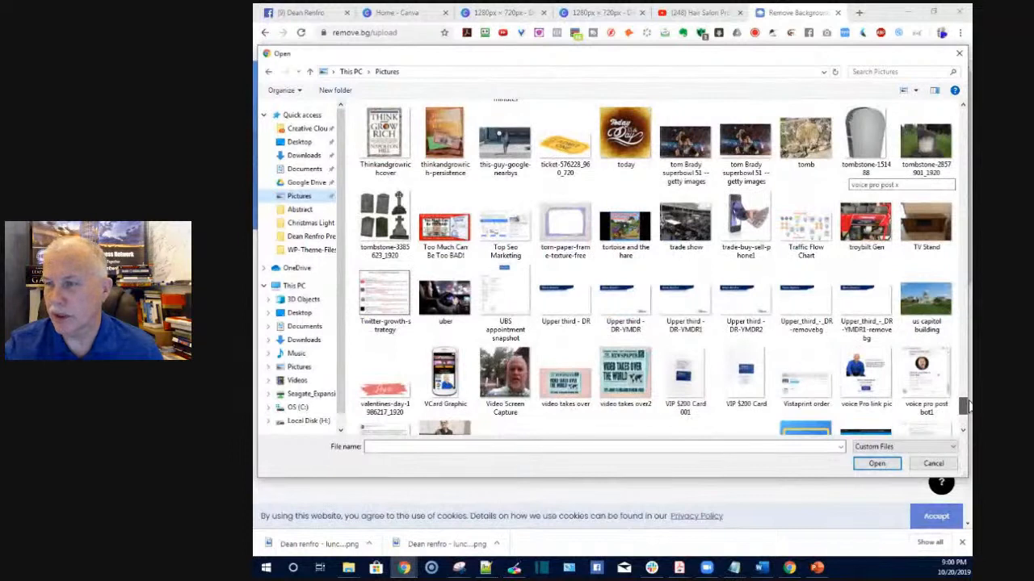
left_click(748, 301)
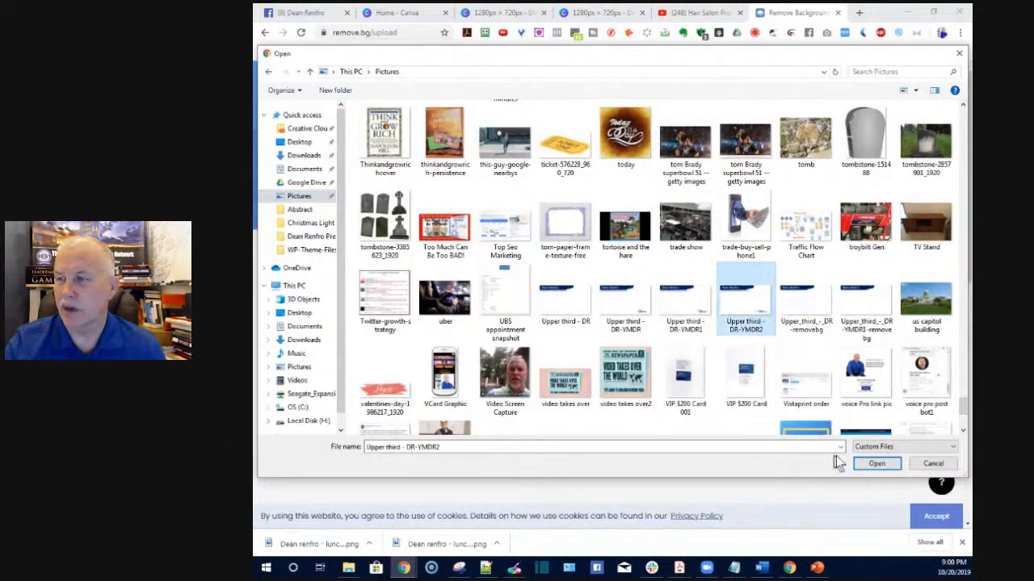
left_click(876, 466)
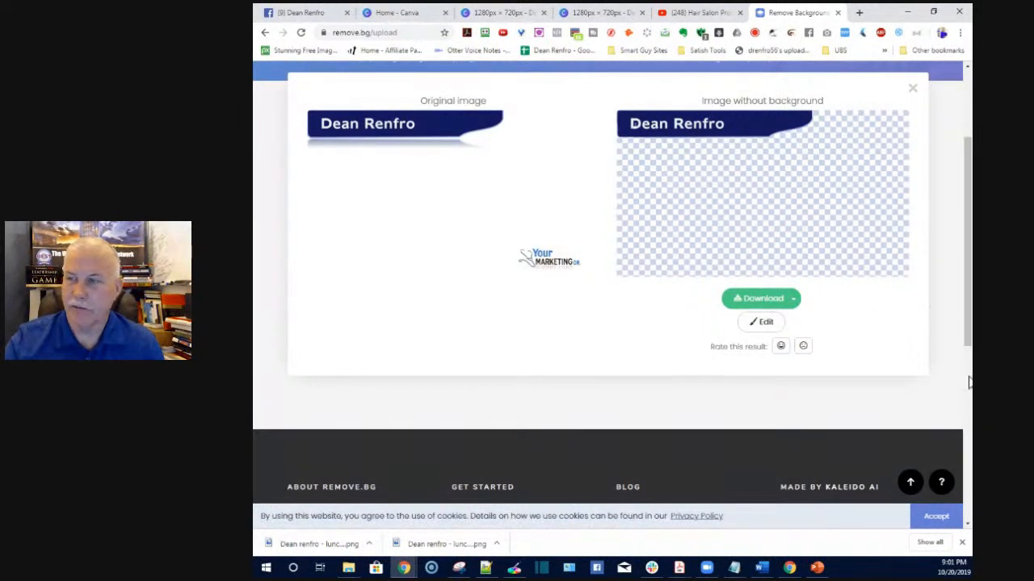
left_click(908, 88)
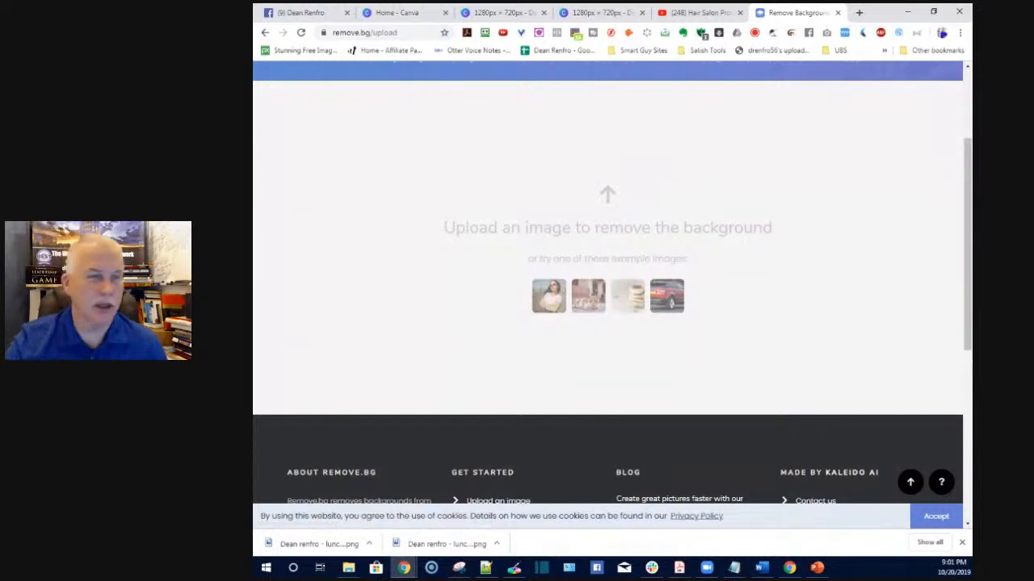
Step: Switch to File Explorer and open the "presents" intro MP4 video from the Presents folder in Documents with Movies & TV
left_click(860, 14)
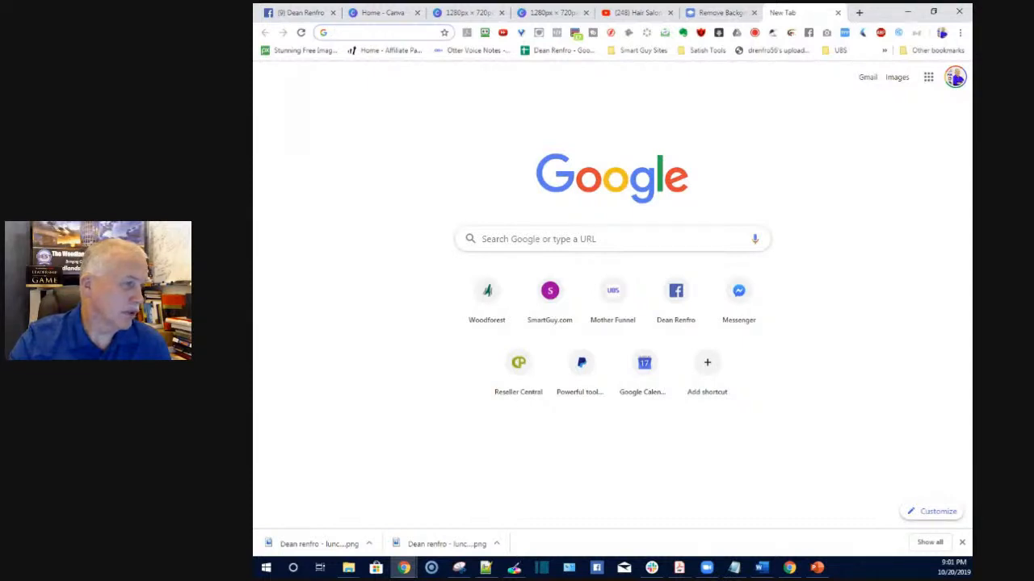
key("super+e")
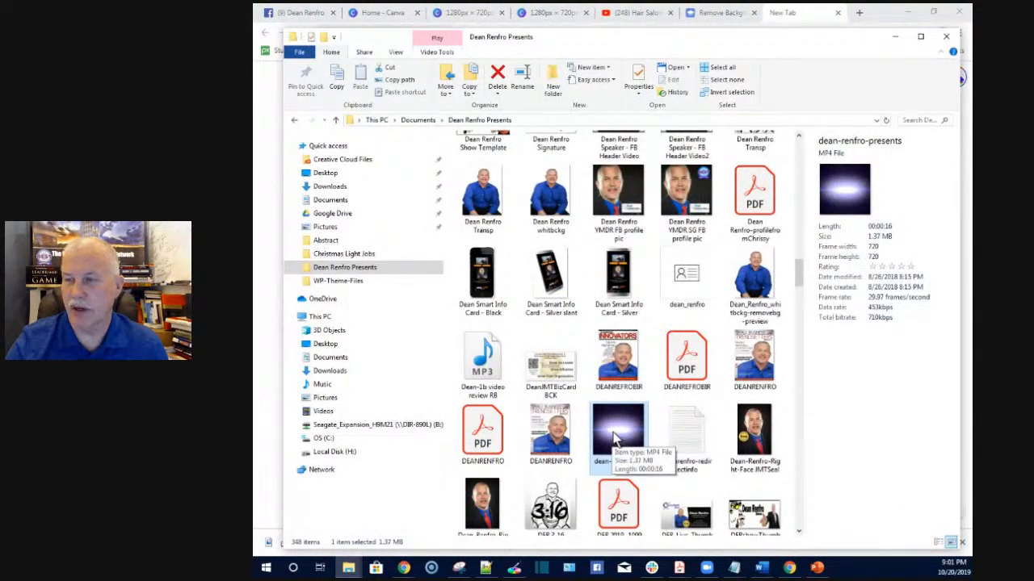
double_click(608, 430)
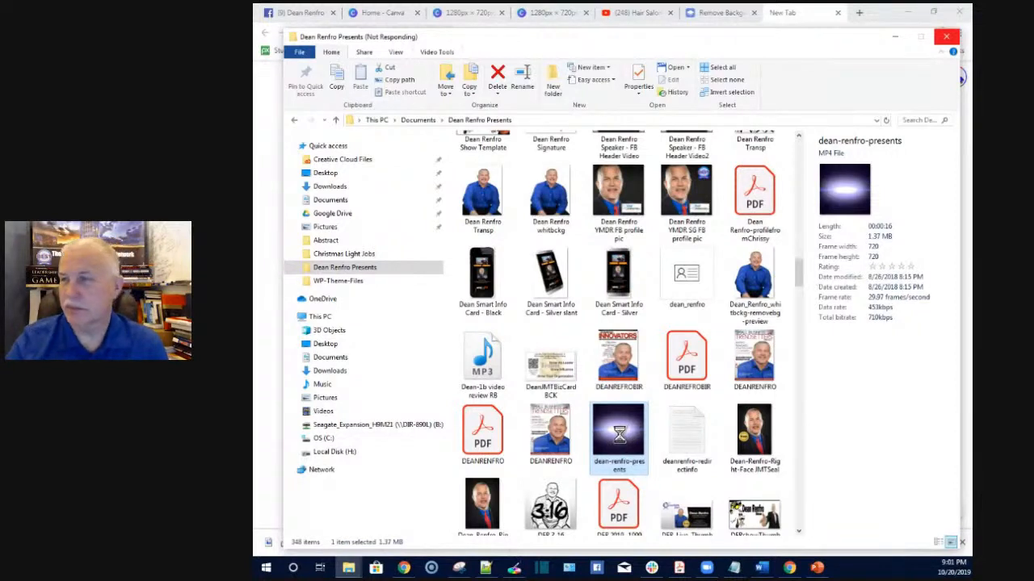
right_click(620, 434)
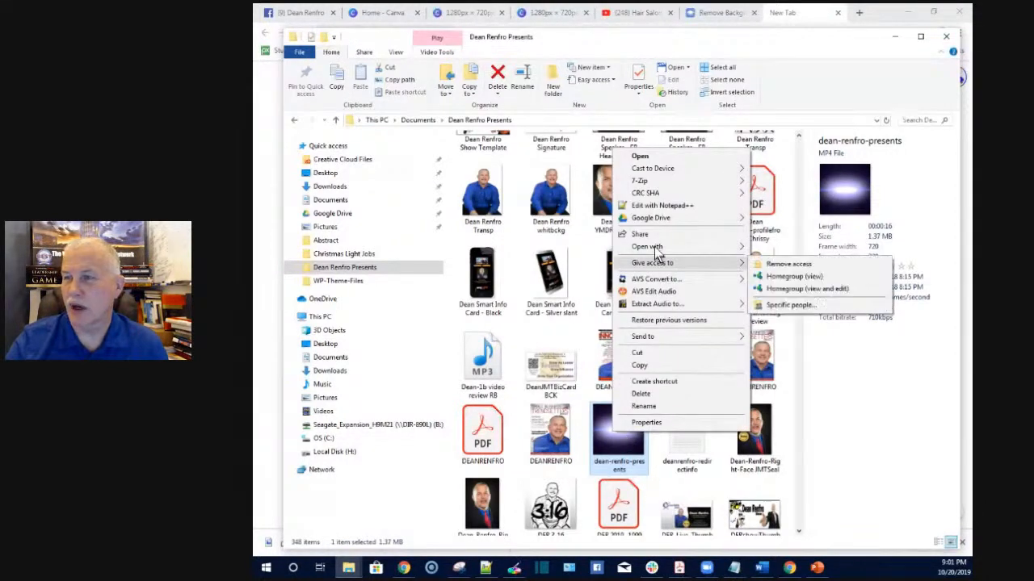
mouse_move(656, 249)
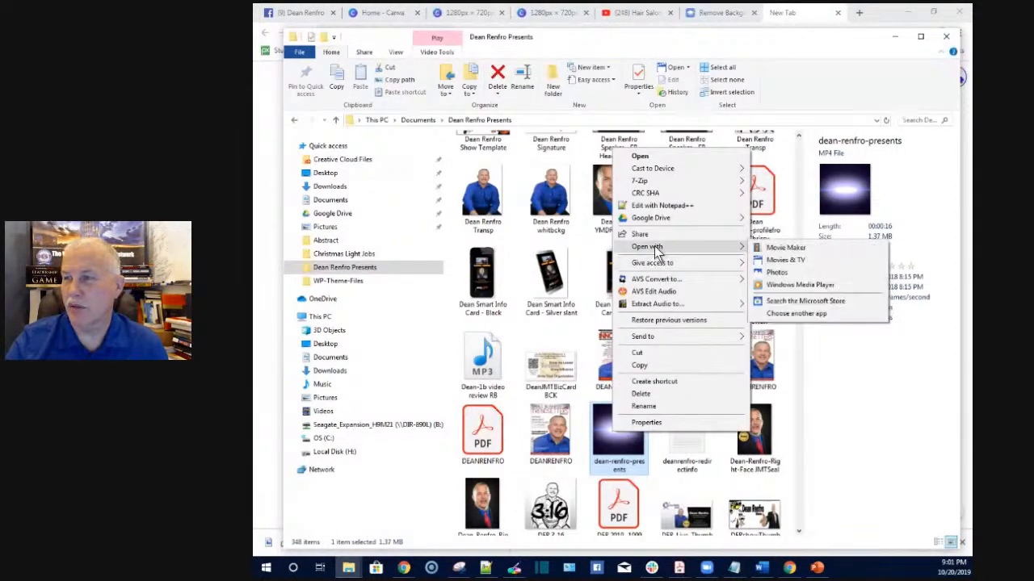
left_click(794, 262)
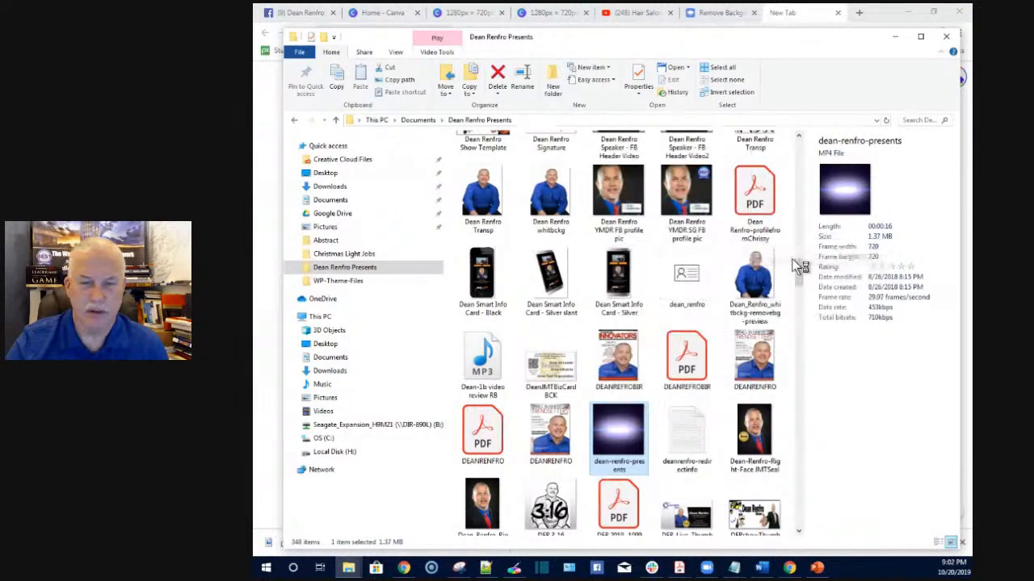